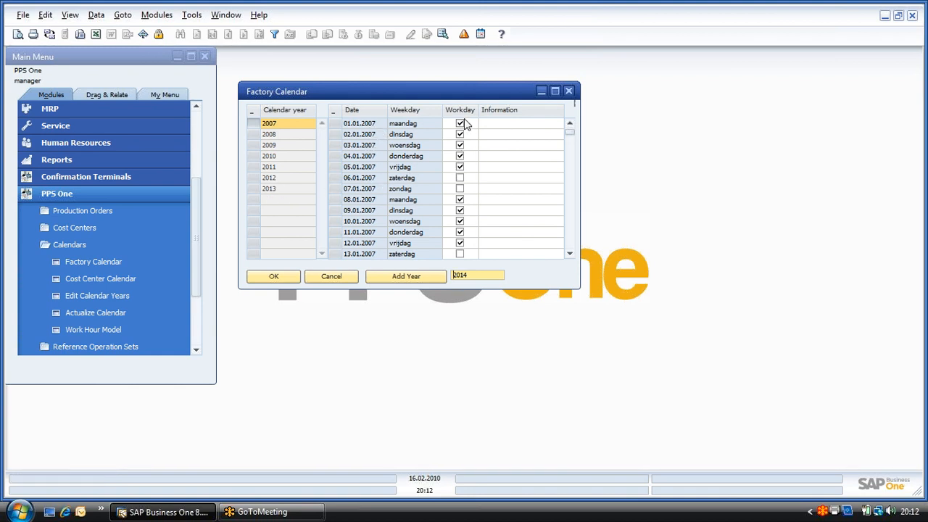
Step: Close the factory calendar without saving any workday change
{"action": "left_click", "coordinate": [461, 167]}
{"action": "left_click", "coordinate": [326, 281]}
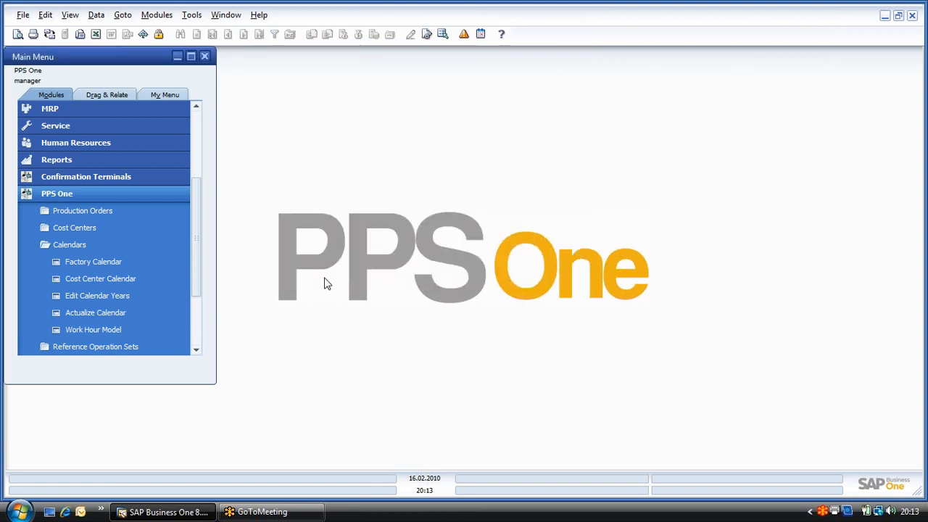
Step: Look up the 1shift work hour model, review its work start and end times, and close it
{"action": "left_click", "coordinate": [163, 329]}
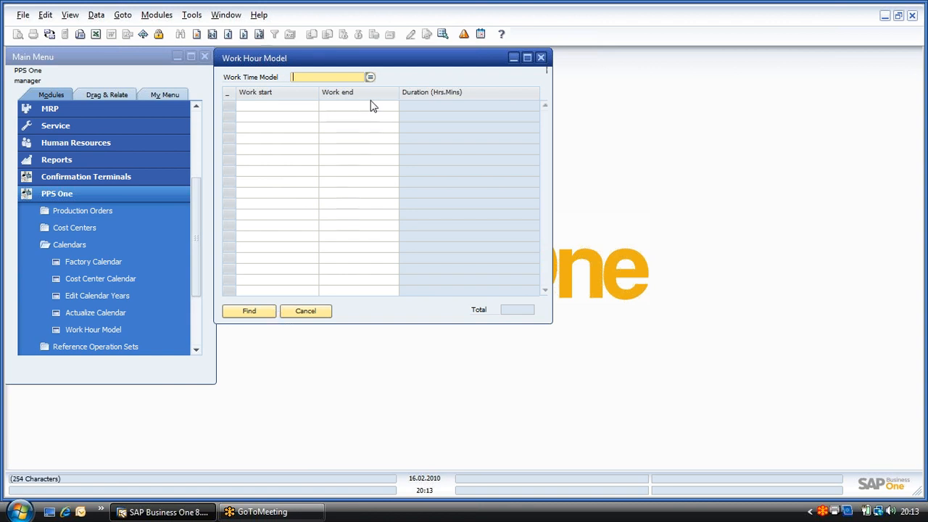
{"action": "type", "text": "*"}
{"action": "left_click", "coordinate": [370, 77]}
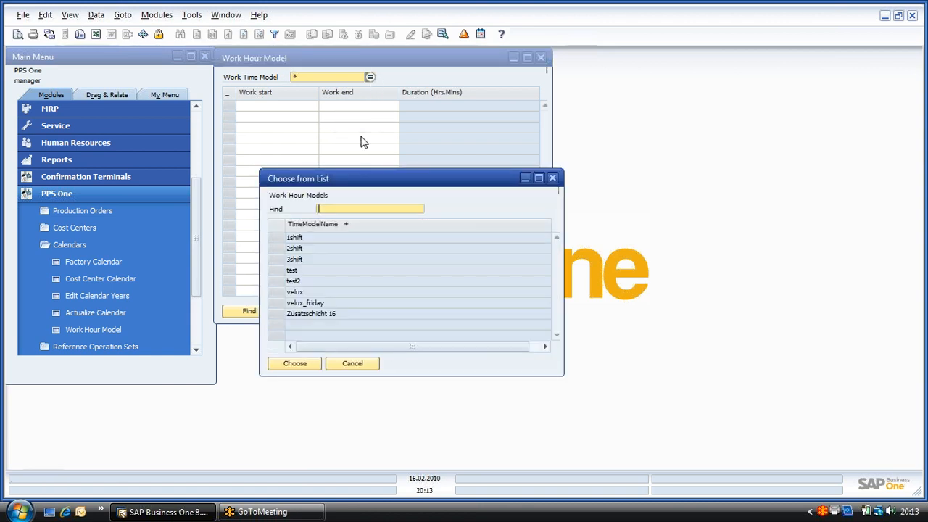
{"action": "left_click", "coordinate": [278, 240]}
{"action": "double_click", "coordinate": [278, 242]}
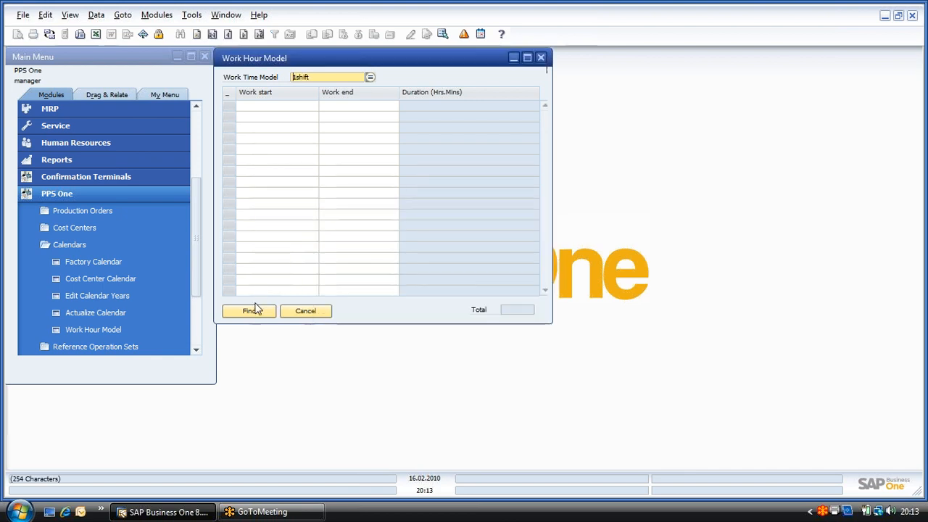
{"action": "left_click", "coordinate": [254, 310]}
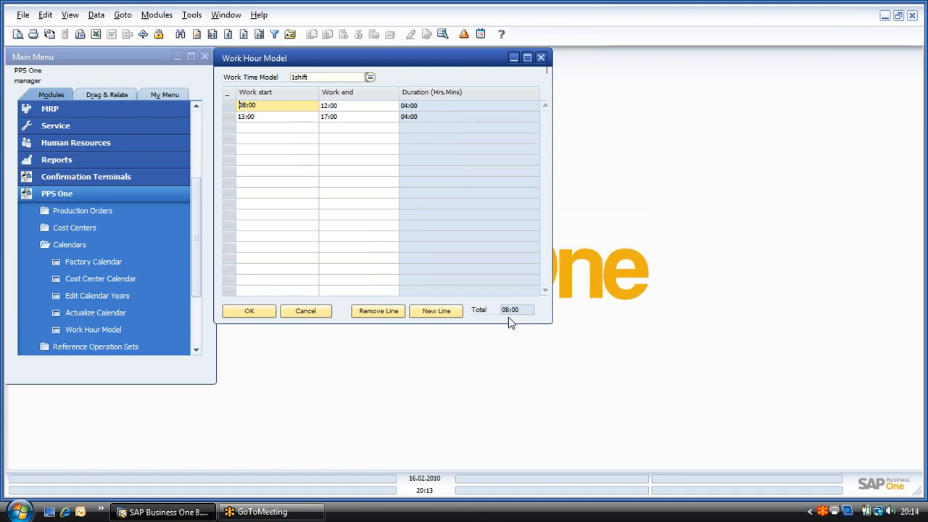
{"action": "left_click", "coordinate": [307, 312]}
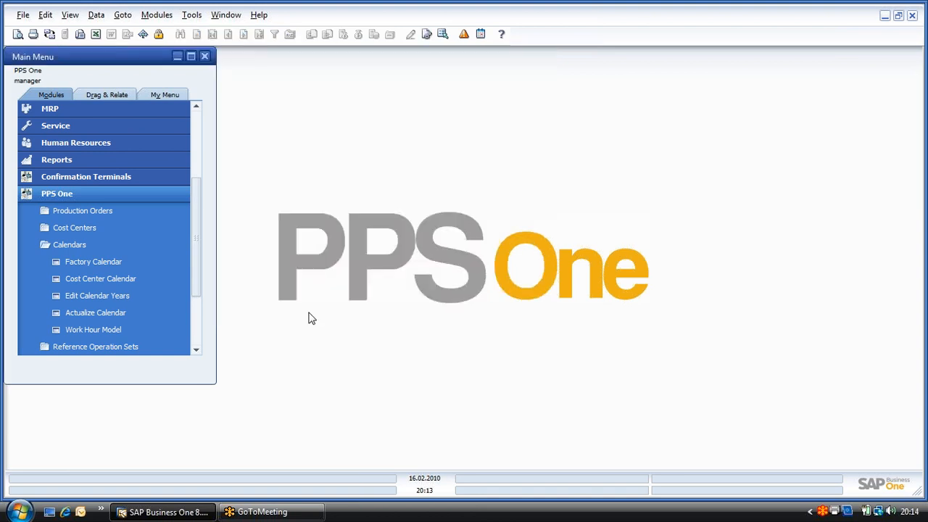
Step: Open the cost center master data and display the record for cost center 100, Cutting
{"action": "left_click", "coordinate": [76, 246]}
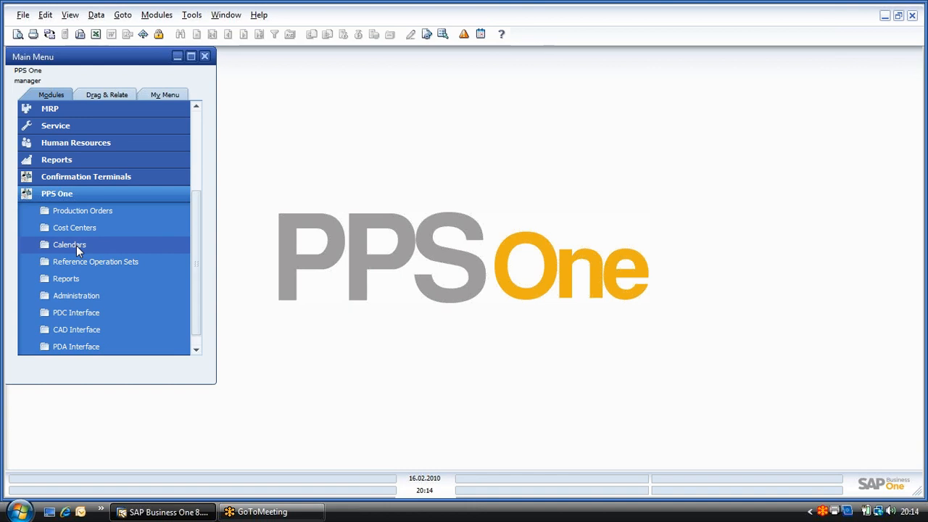
{"action": "left_click", "coordinate": [71, 229]}
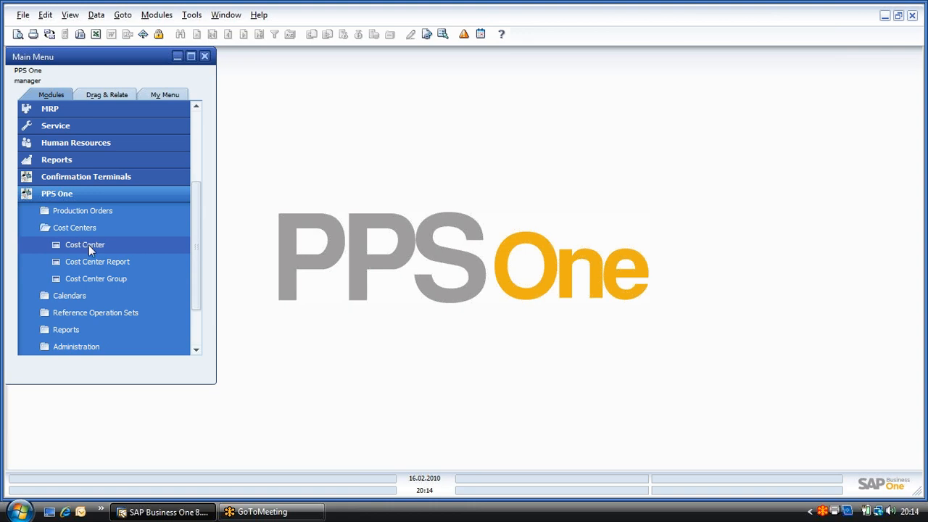
{"action": "left_click", "coordinate": [89, 245]}
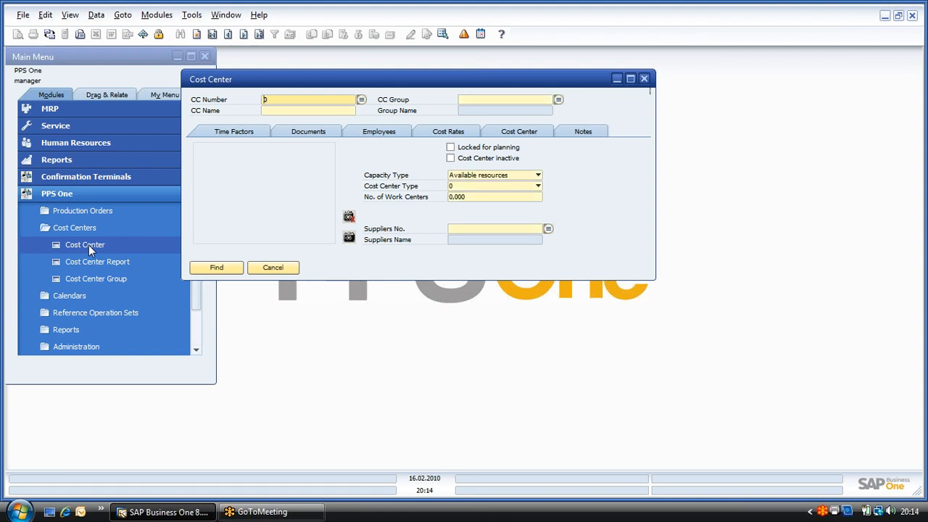
{"action": "left_click", "coordinate": [244, 36]}
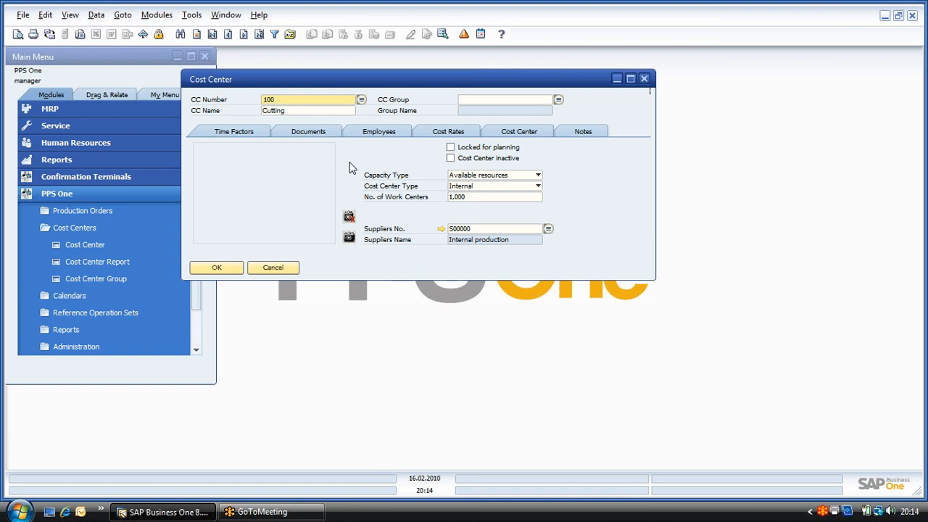
Step: Examine the available Capacity Type and Cost Center Type options for the Cutting cost center without changing them
{"action": "left_click", "coordinate": [530, 178]}
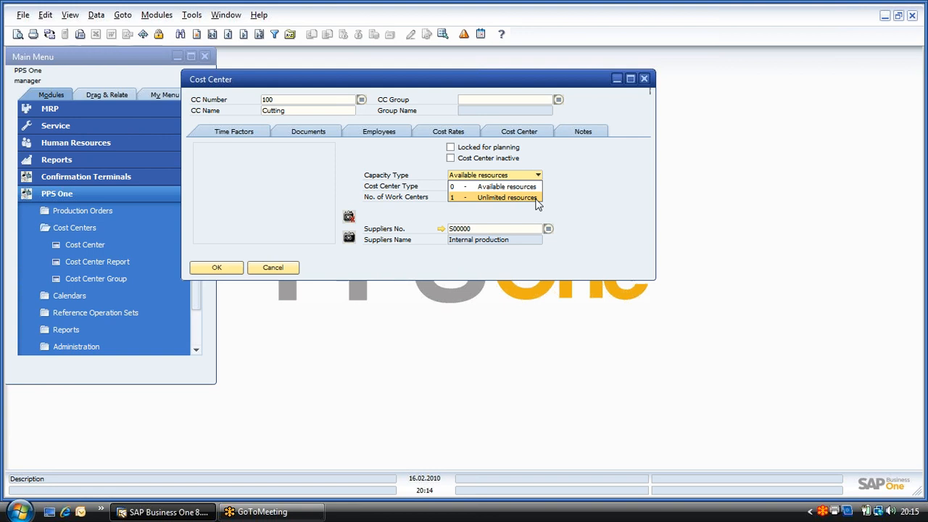
{"action": "left_click", "coordinate": [555, 198]}
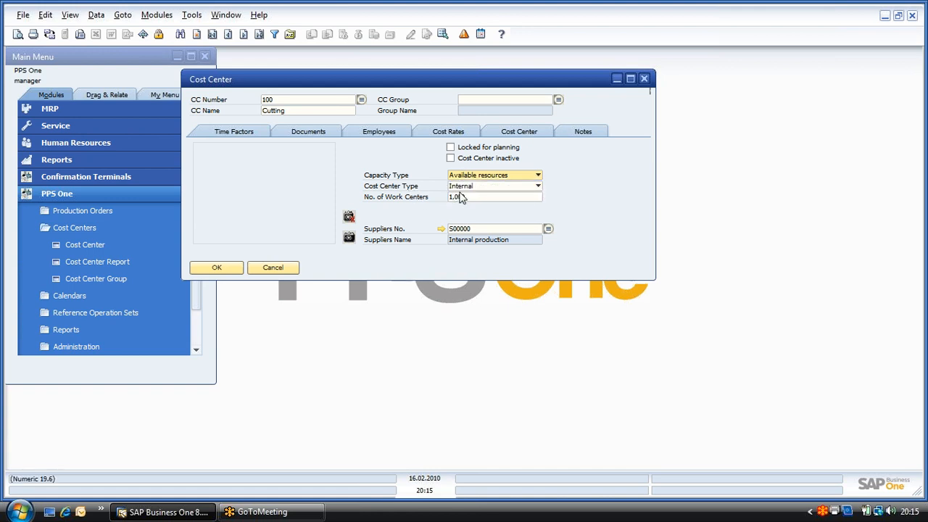
{"action": "left_click", "coordinate": [539, 187]}
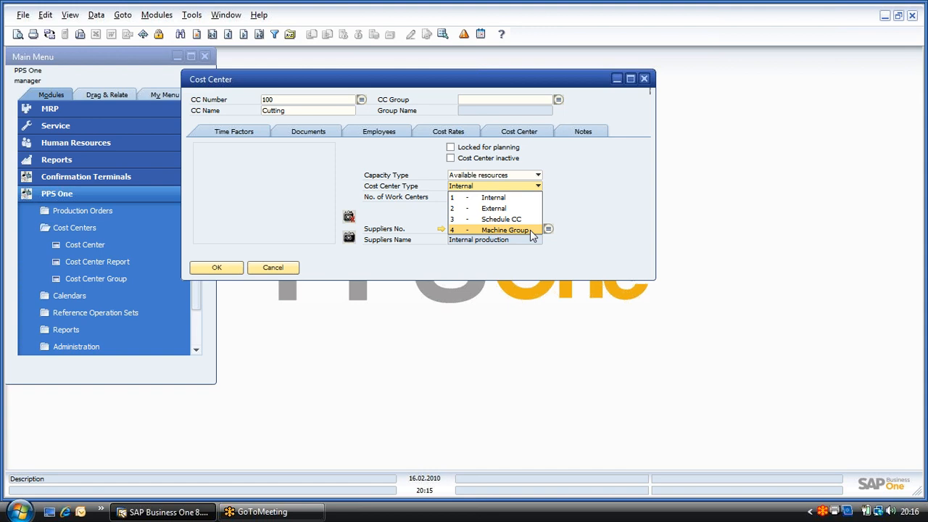
{"action": "key", "text": "Escape"}
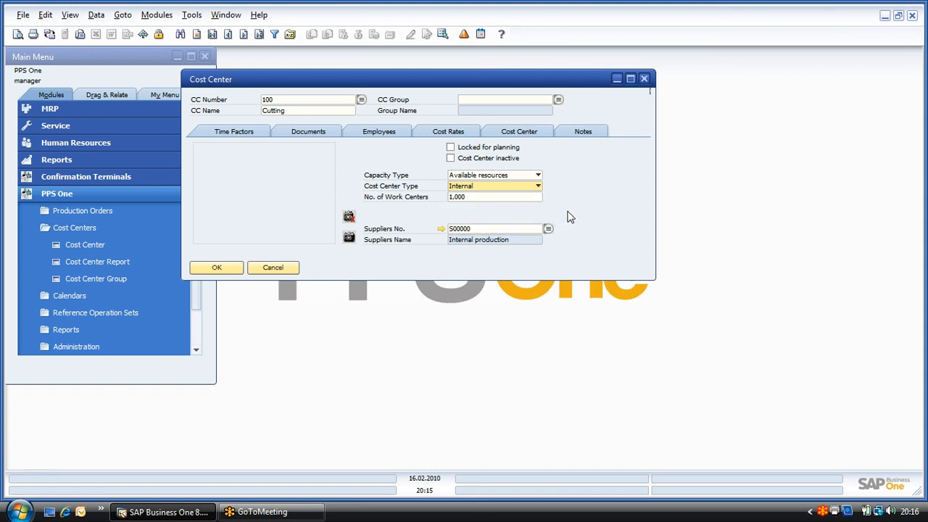
Step: Review the Cutting cost center's time factors, documents, employees and cost rates, and close the record
{"action": "left_click", "coordinate": [225, 131]}
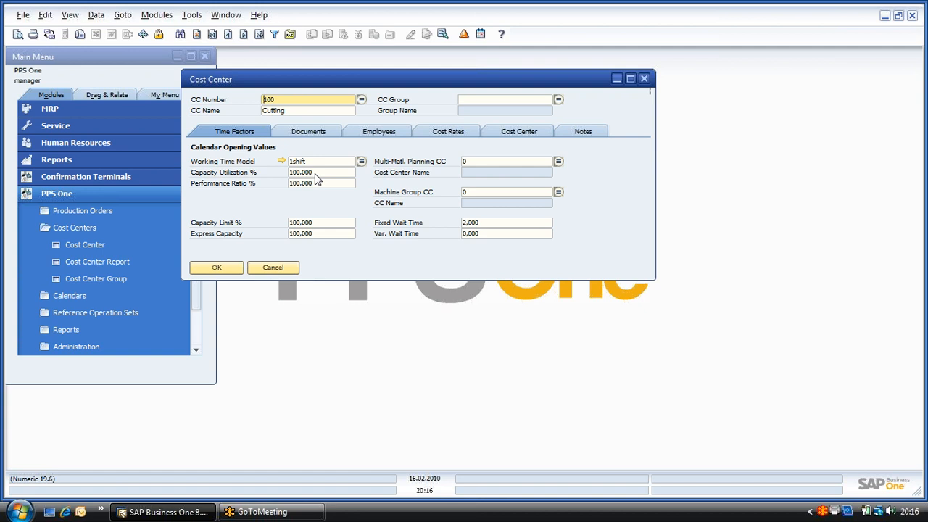
{"action": "left_click", "coordinate": [322, 135]}
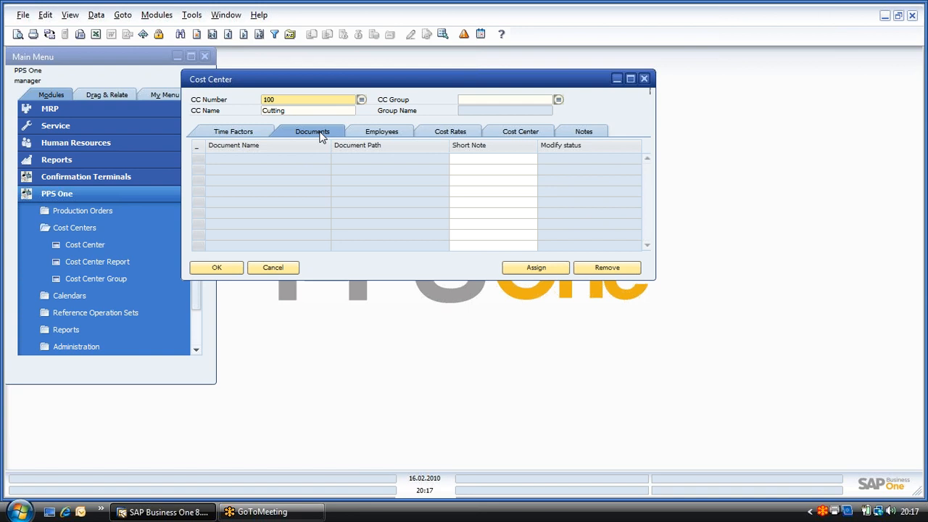
{"action": "left_click", "coordinate": [374, 133]}
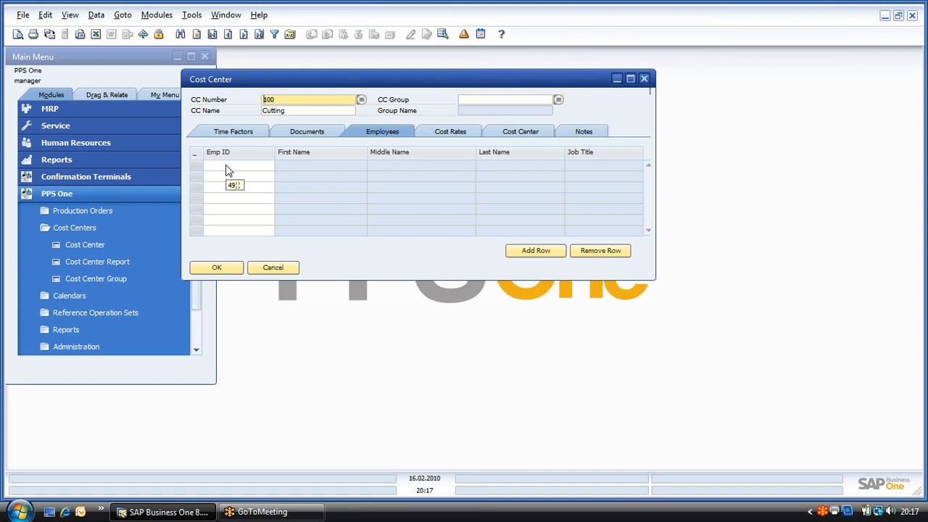
{"action": "left_click", "coordinate": [458, 136]}
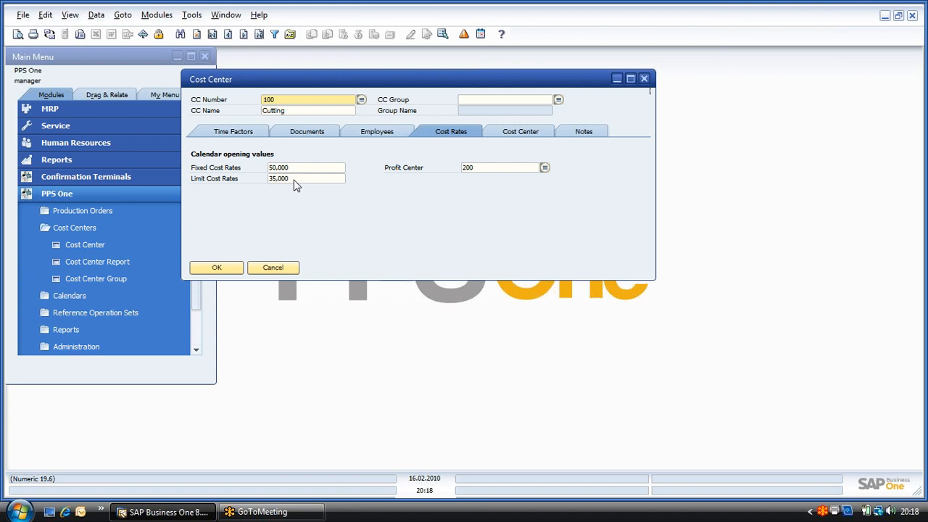
{"action": "left_click", "coordinate": [278, 268]}
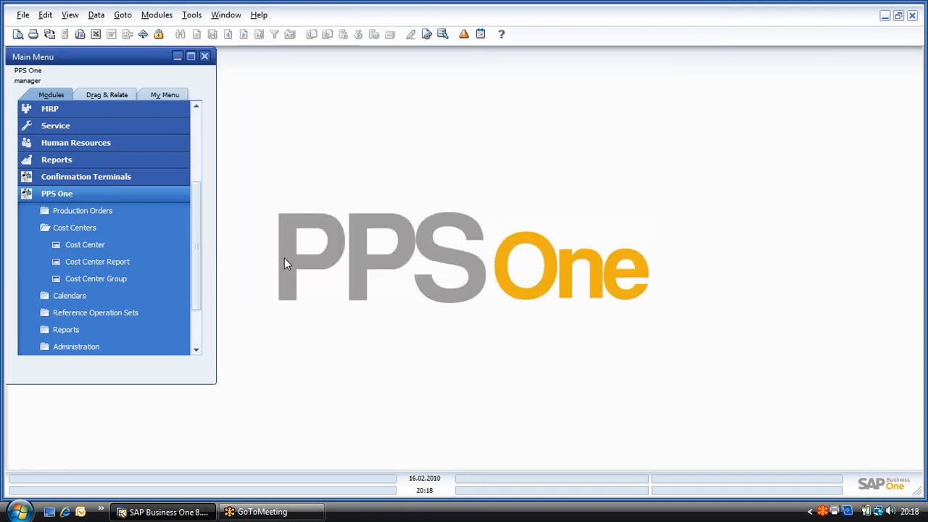
Step: Open the Reference Operation Set search form and choose article DM23008, Multi jaw special scroll chuck
{"action": "left_click", "coordinate": [111, 231]}
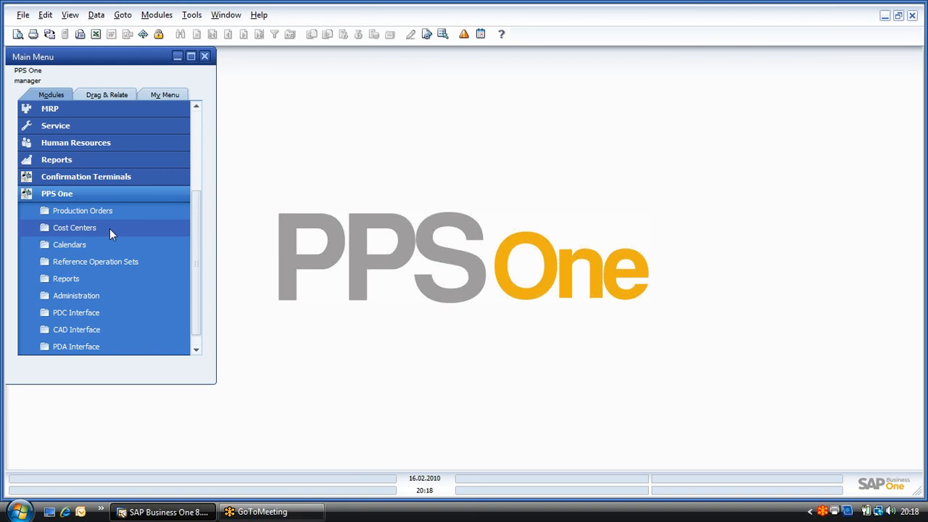
{"action": "left_click", "coordinate": [136, 261]}
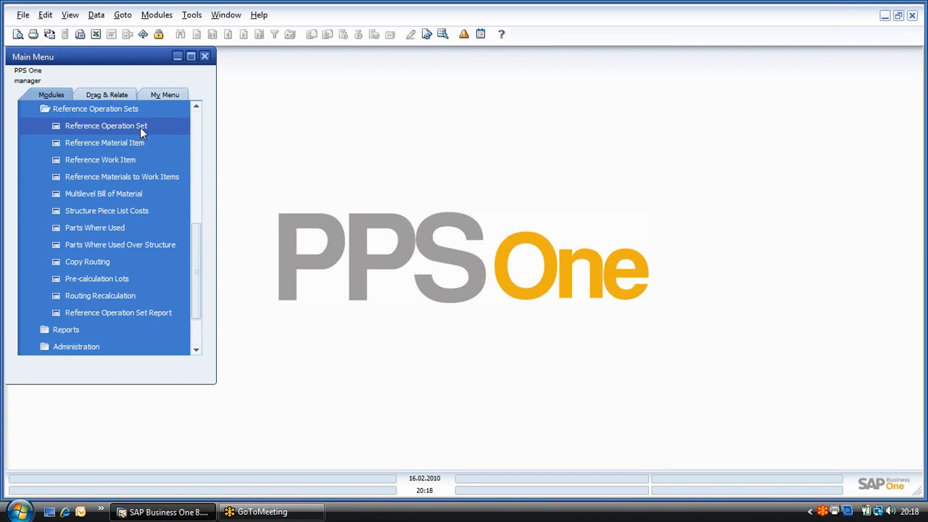
{"action": "left_click", "coordinate": [141, 127]}
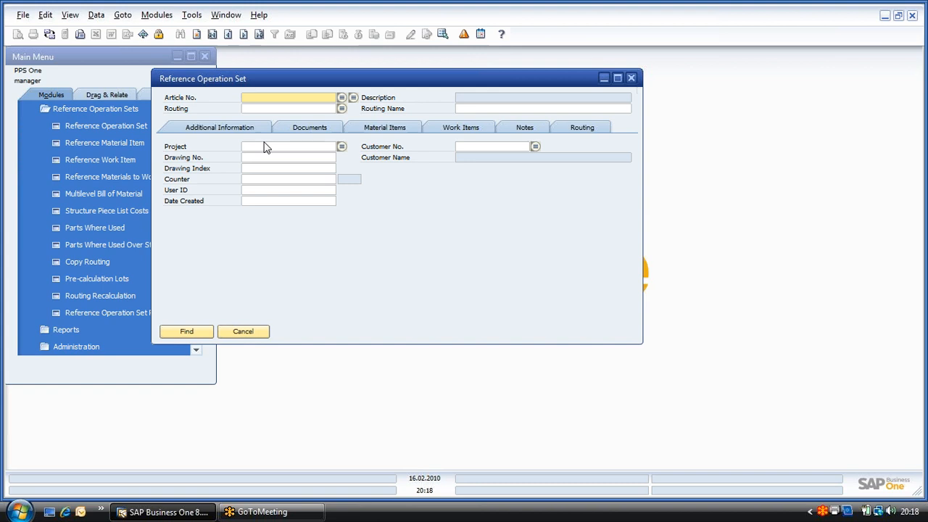
{"action": "left_click", "coordinate": [341, 99]}
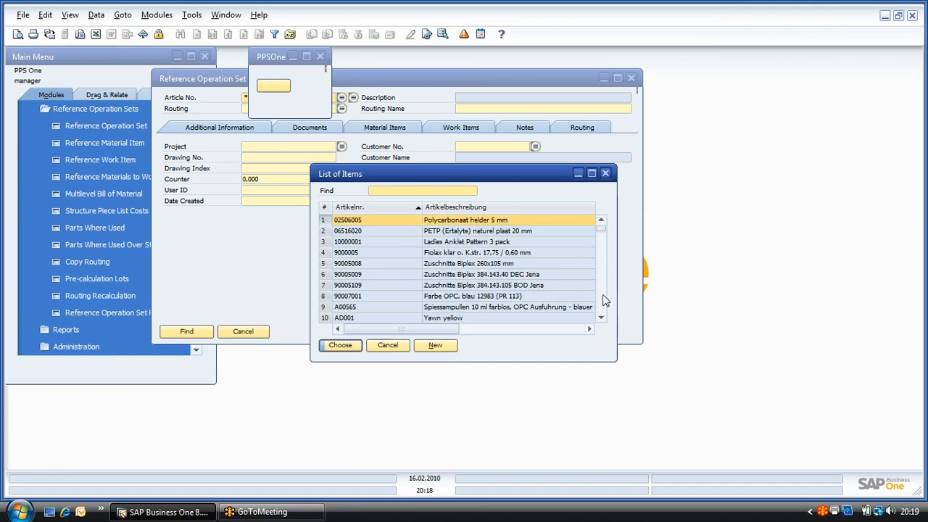
{"action": "left_click", "coordinate": [603, 296]}
{"action": "left_click", "coordinate": [603, 296]}
{"action": "left_click", "coordinate": [603, 296]}
{"action": "left_click", "coordinate": [324, 308]}
{"action": "left_click", "coordinate": [332, 346]}
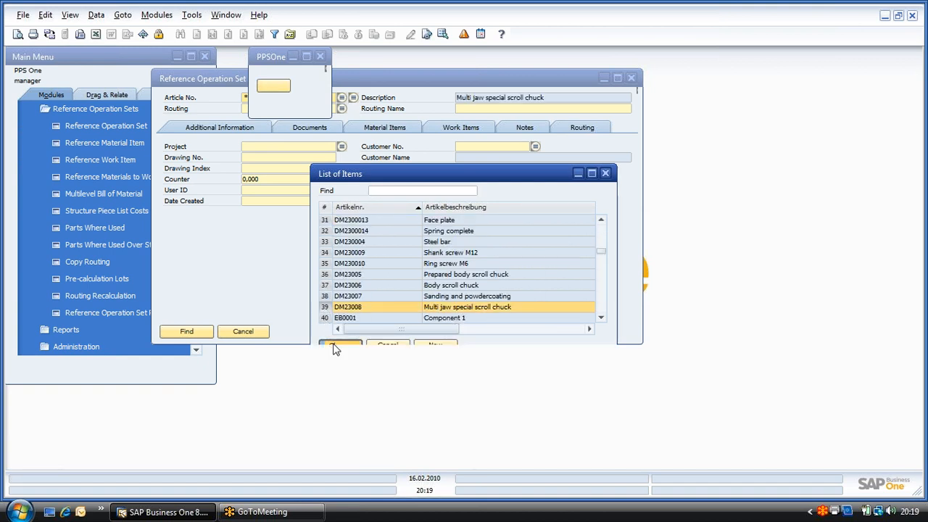
Step: Choose routing 0 for the article and find its reference operation set
{"action": "left_click", "coordinate": [341, 108]}
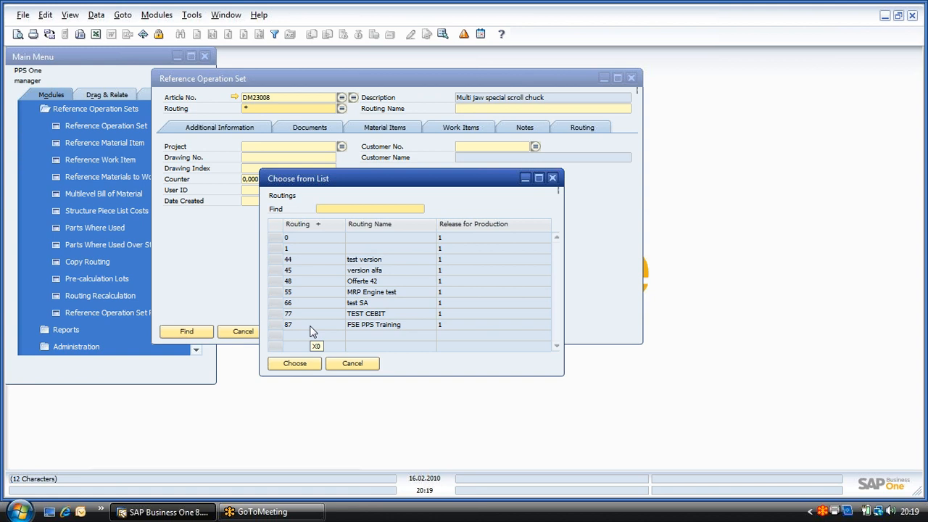
{"action": "double_click", "coordinate": [281, 238]}
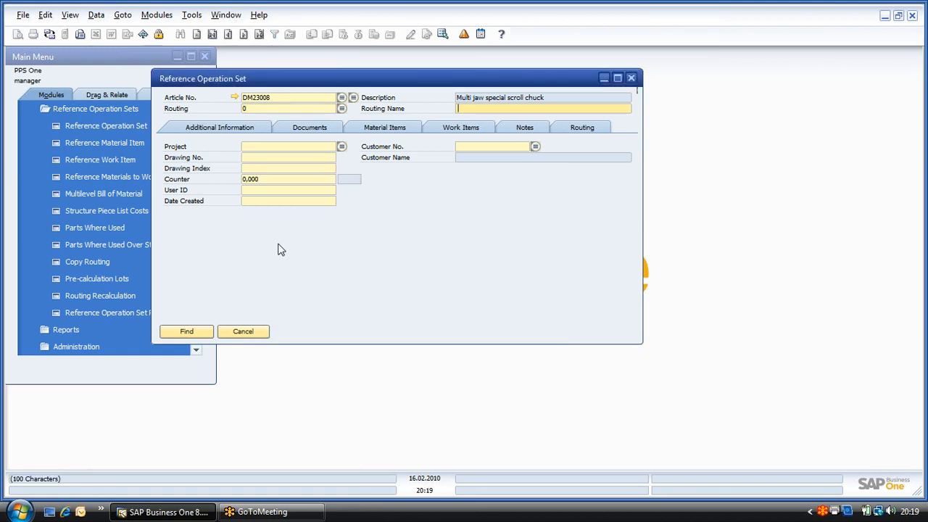
{"action": "left_click", "coordinate": [192, 333]}
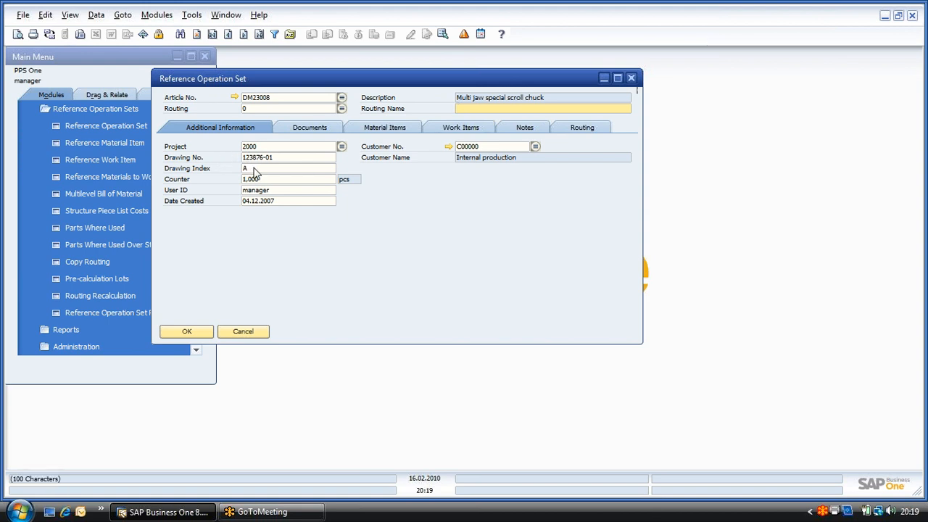
Step: Review the documents, material items, work items and routing settings of the reference operation set
{"action": "left_click", "coordinate": [302, 128]}
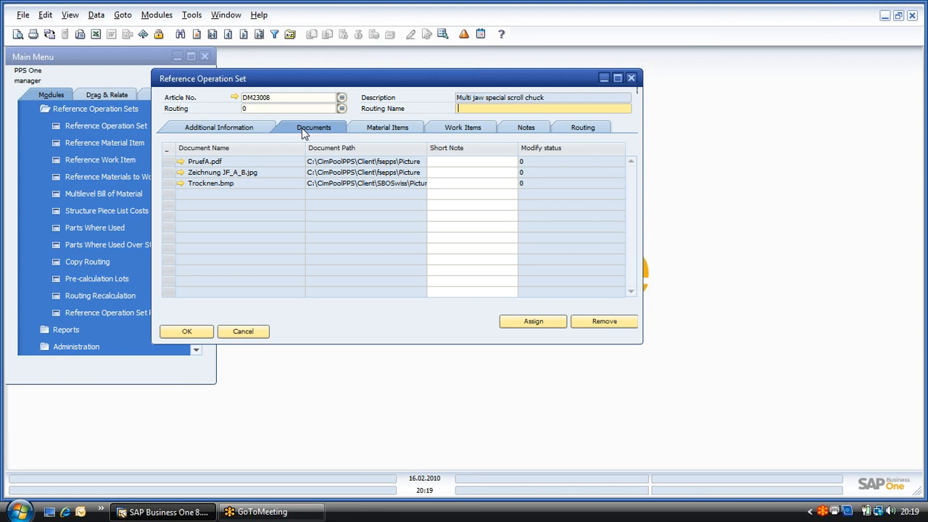
{"action": "left_click", "coordinate": [395, 130]}
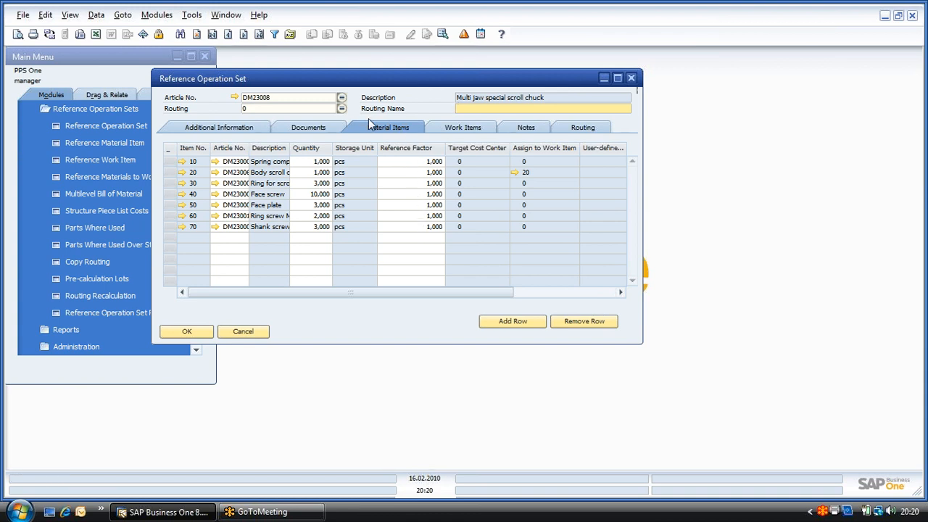
{"action": "left_click", "coordinate": [454, 129]}
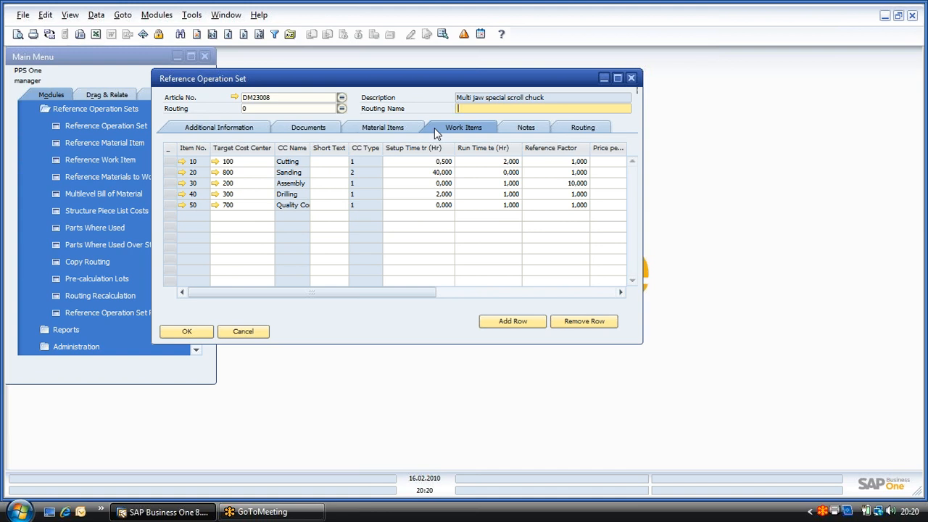
{"action": "left_click", "coordinate": [575, 130]}
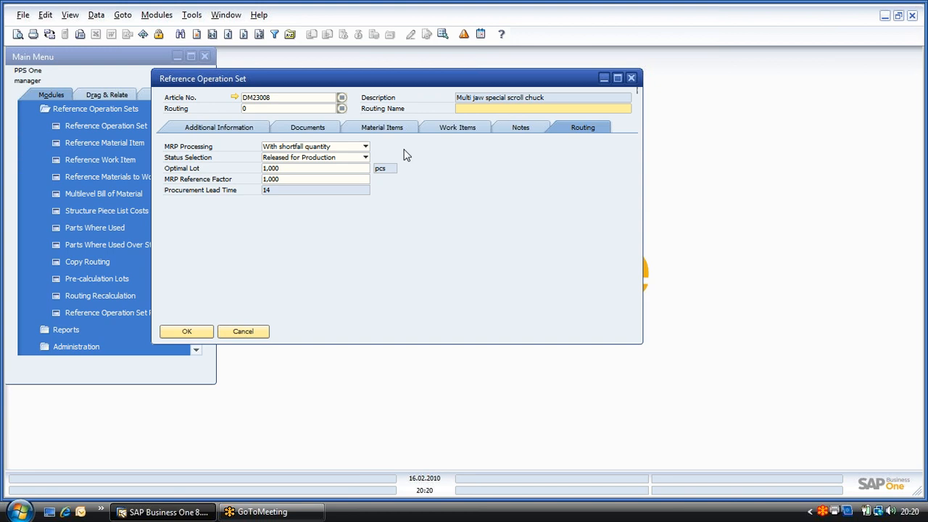
Step: Examine the routing's Status Selection options without changing the status, and close the reference operation set
{"action": "left_click", "coordinate": [337, 158]}
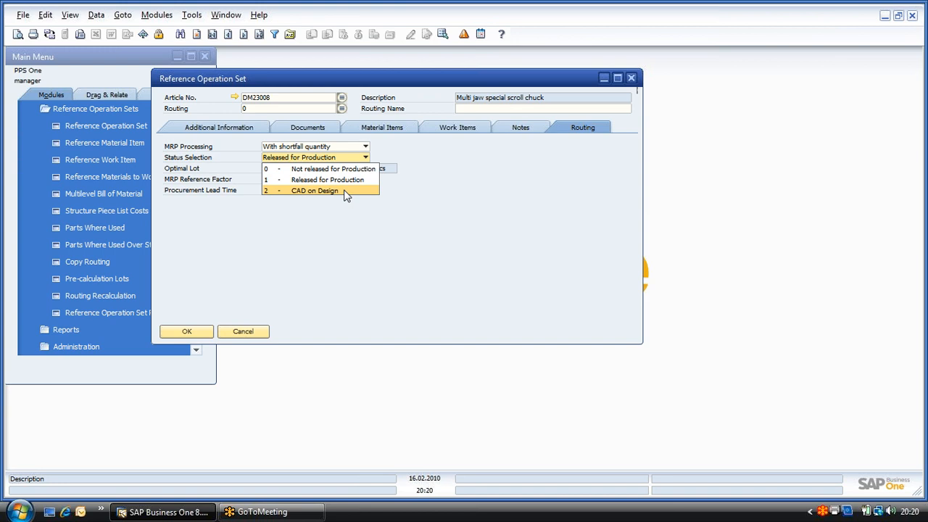
{"action": "left_click", "coordinate": [363, 223]}
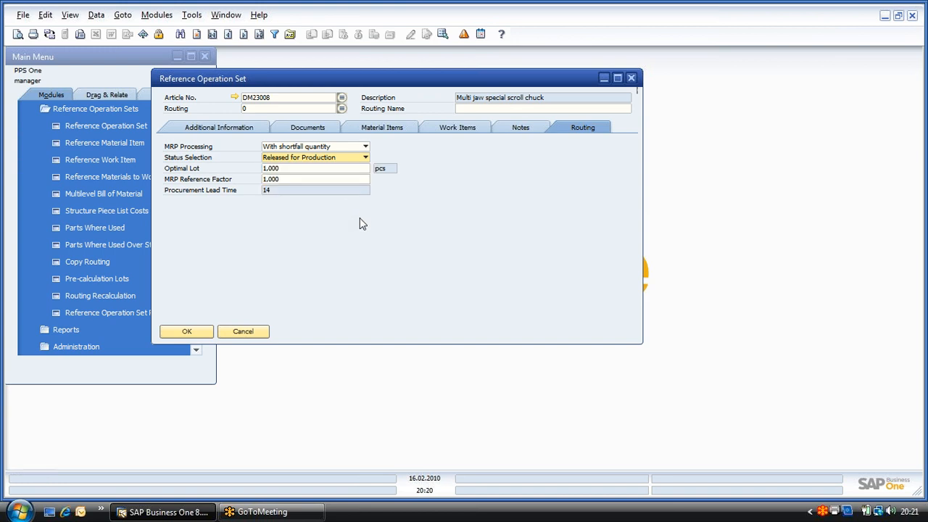
{"action": "left_click", "coordinate": [632, 78]}
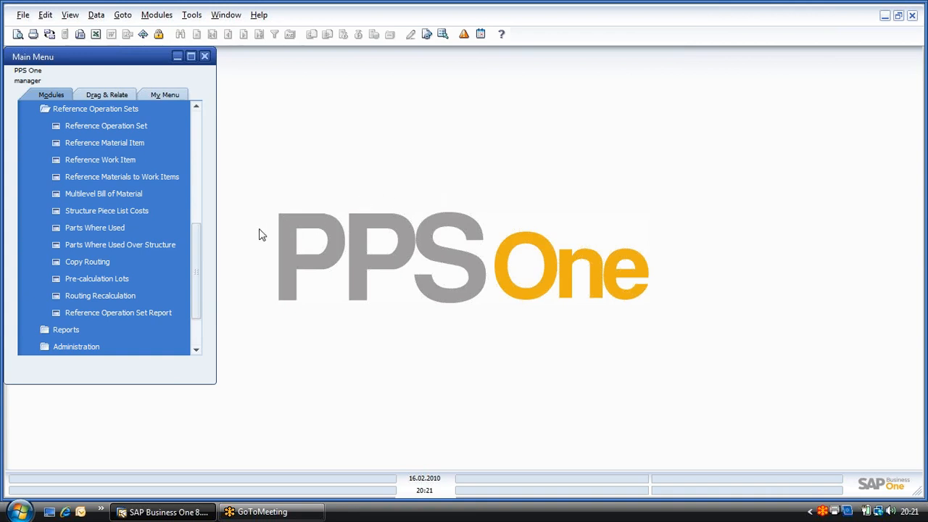
Step: Find where the face screw DM2300011 is used, mark routings 0, 44 and 77, and close the list without exchanging the article
{"action": "left_click", "coordinate": [86, 227]}
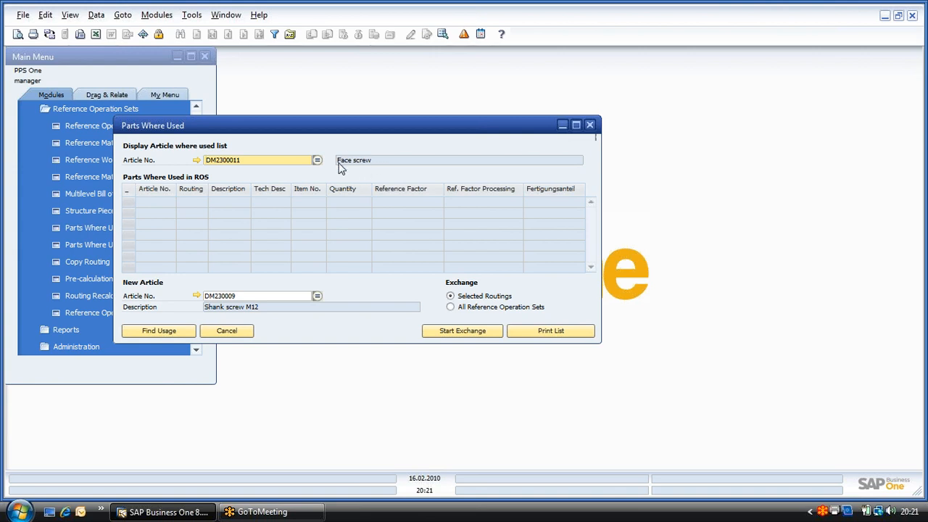
{"action": "left_click", "coordinate": [155, 333]}
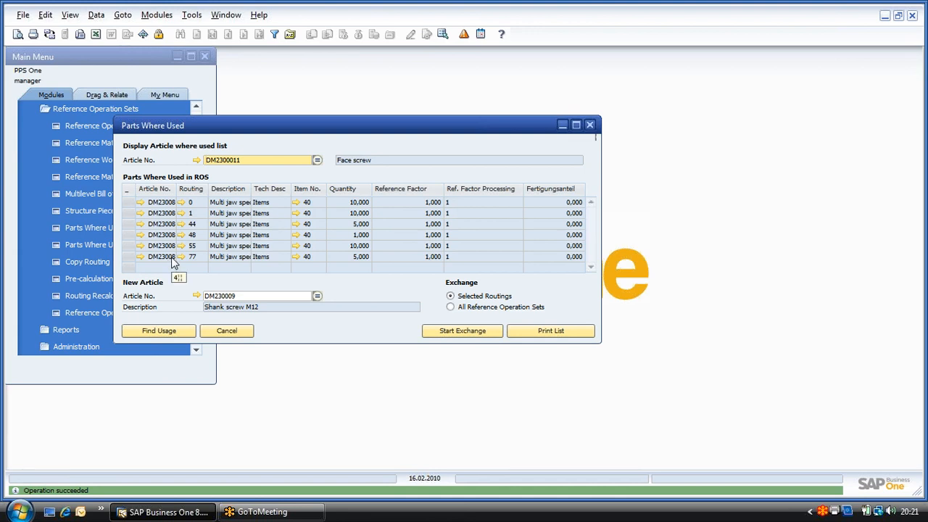
{"action": "left_click", "coordinate": [131, 202]}
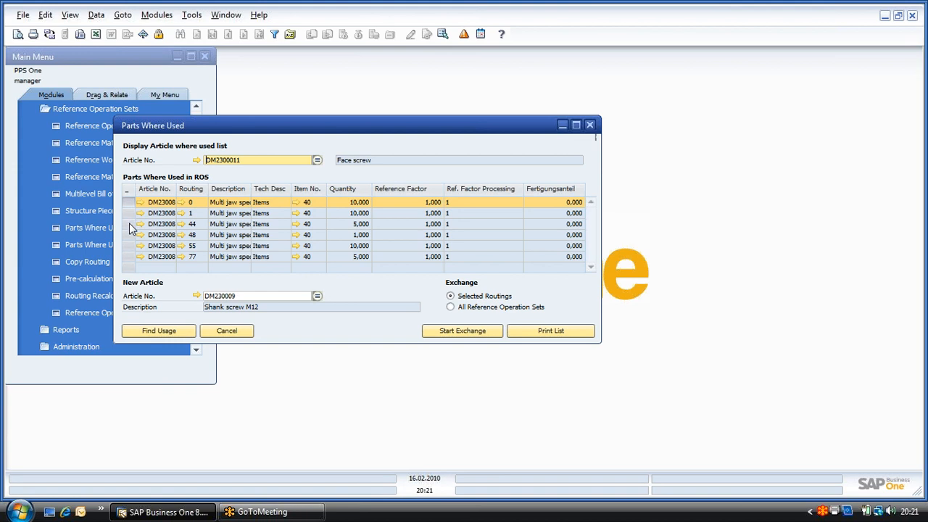
{"action": "left_click", "coordinate": [130, 224], "text": "ctrl"}
{"action": "left_click", "coordinate": [131, 257], "text": "ctrl"}
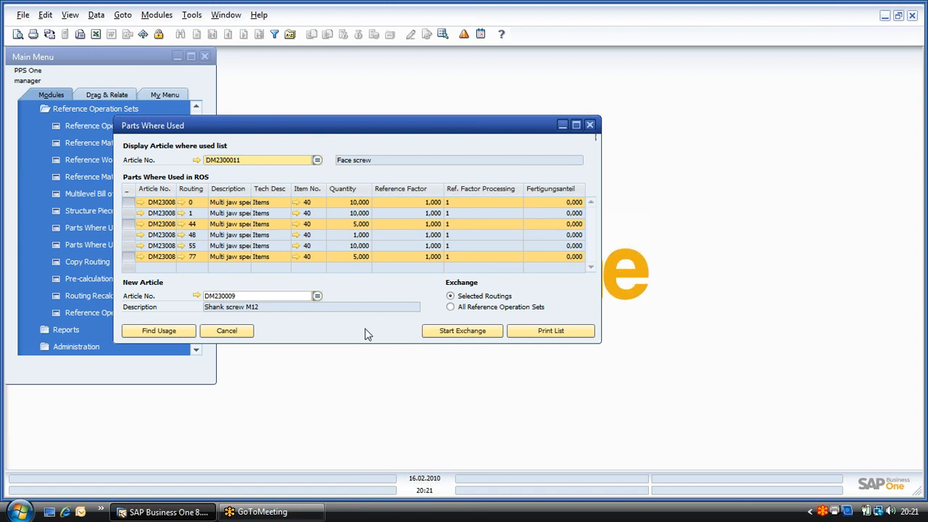
{"action": "left_click", "coordinate": [240, 335]}
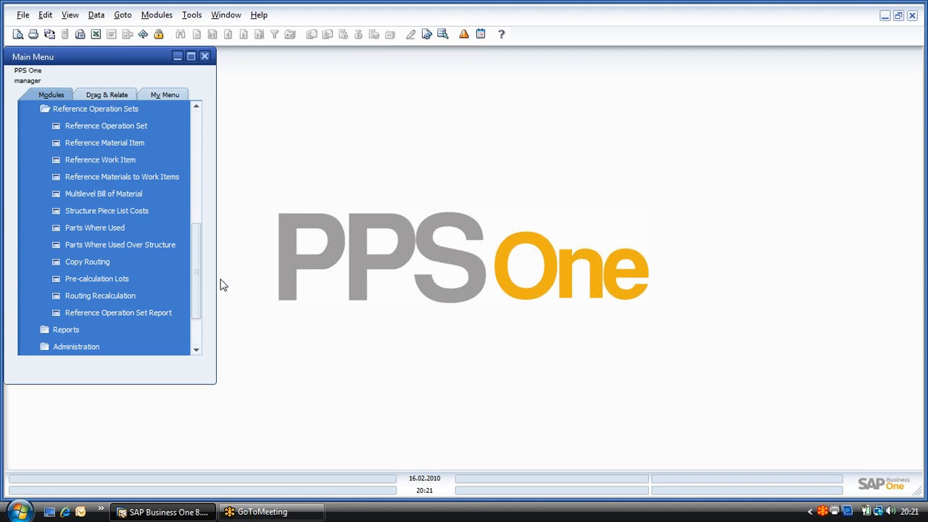
Step: Calculate the structure piece list costs of article DM23008, routing 0, review them in a maximized window and close it
{"action": "left_click", "coordinate": [124, 211]}
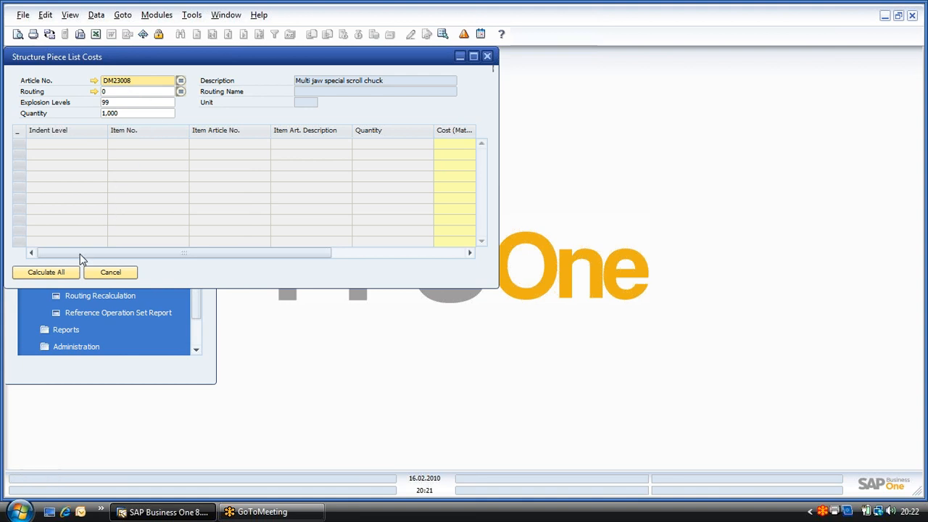
{"action": "left_click", "coordinate": [54, 270]}
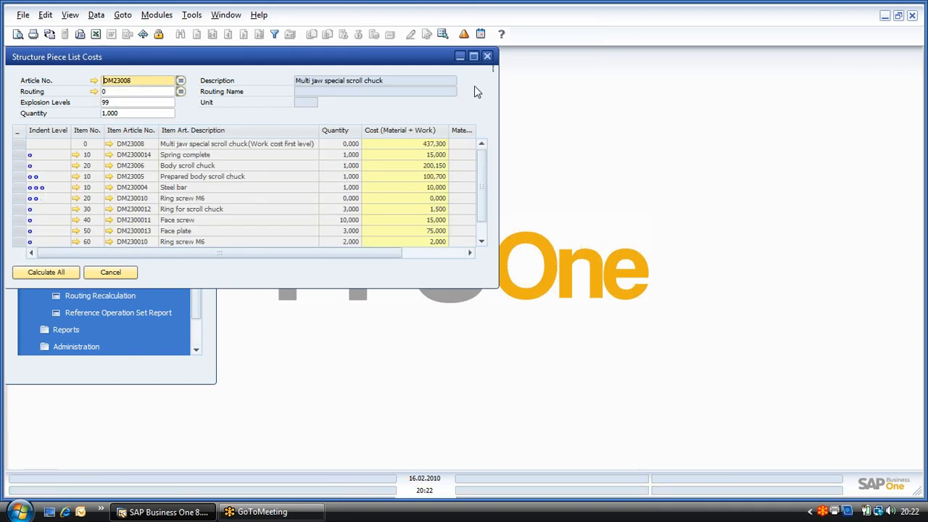
{"action": "left_click", "coordinate": [473, 58]}
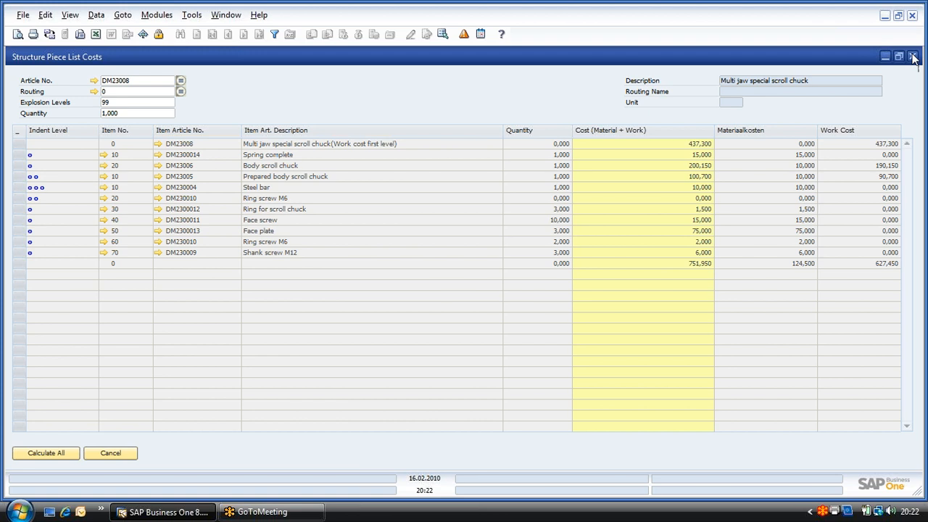
{"action": "left_click", "coordinate": [912, 56]}
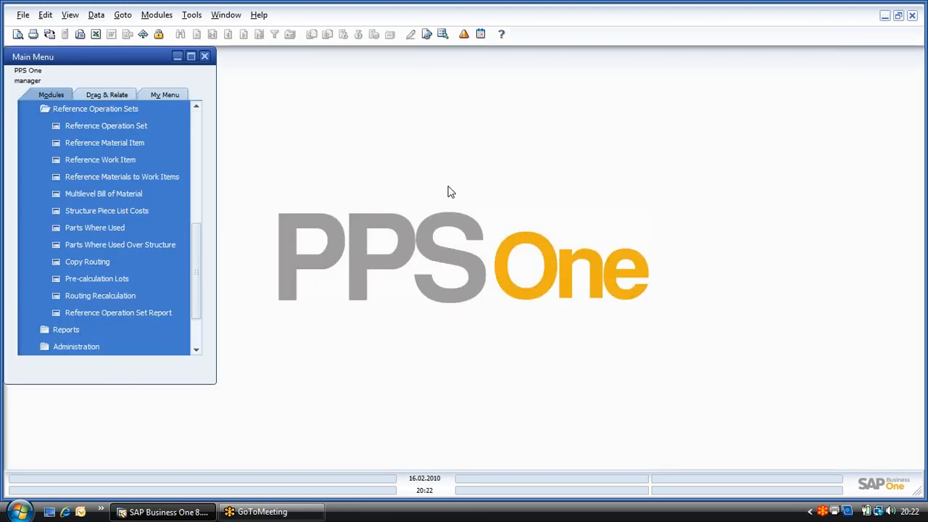
Step: Open Pre-calculation Lots for article DM23008 and set the quantities of lots 2 to 5 to 5, 10, 20 and 50
{"action": "left_click", "coordinate": [103, 278]}
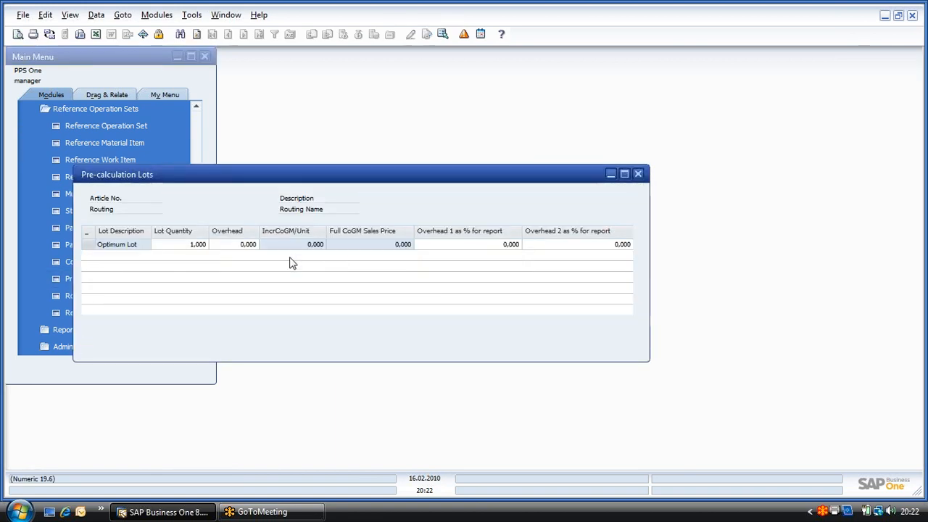
{"action": "left_click", "coordinate": [202, 256]}
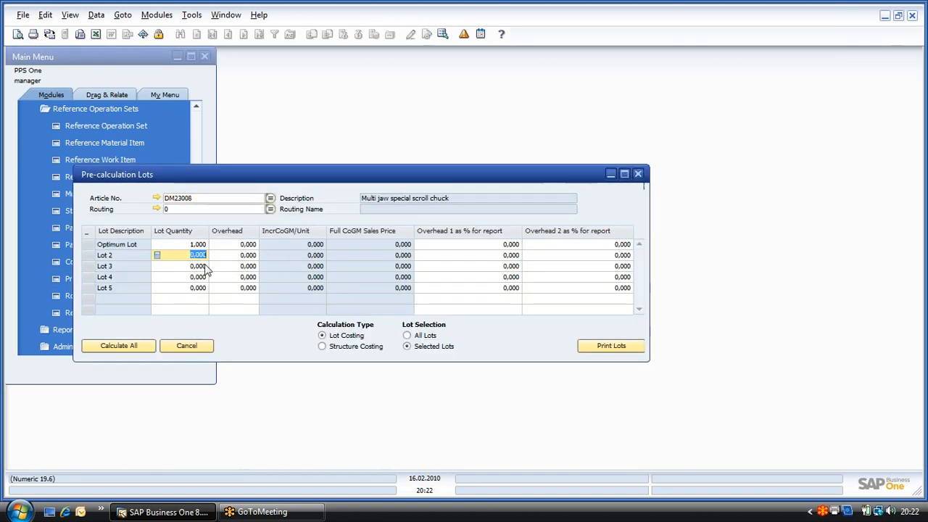
{"action": "type", "text": "5"}
{"action": "left_click", "coordinate": [194, 267]}
{"action": "type", "text": "10"}
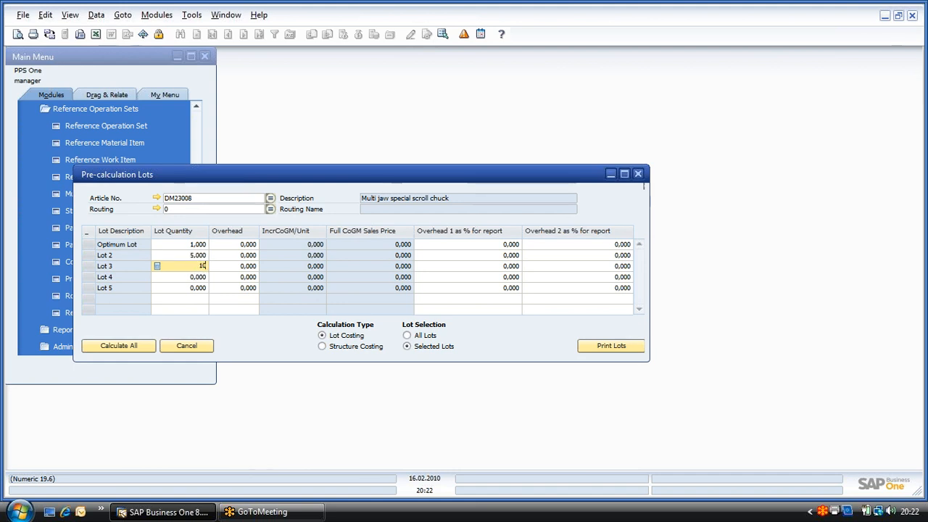
{"action": "key", "text": "Tab"}
{"action": "left_click", "coordinate": [190, 277]}
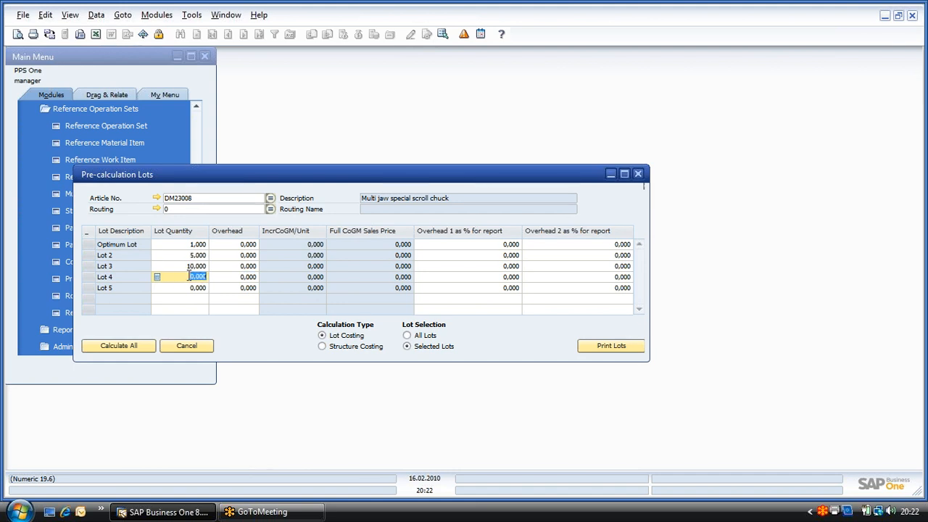
{"action": "type", "text": "20"}
{"action": "left_click", "coordinate": [187, 288]}
{"action": "type", "text": "50"}
{"action": "key", "text": "Tab"}
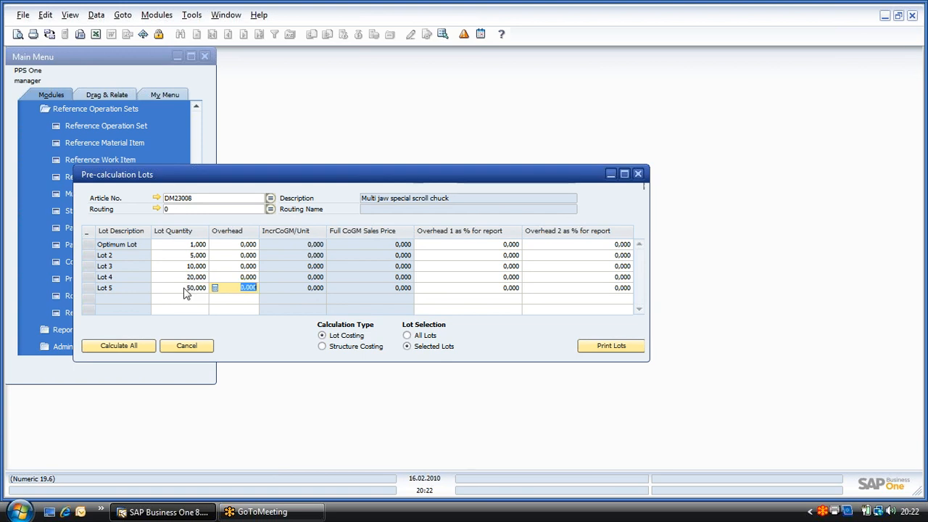
Step: Calculate all five pre-calculation lots with Structure Costing, review the costs and close the lots window
{"action": "left_click", "coordinate": [323, 347]}
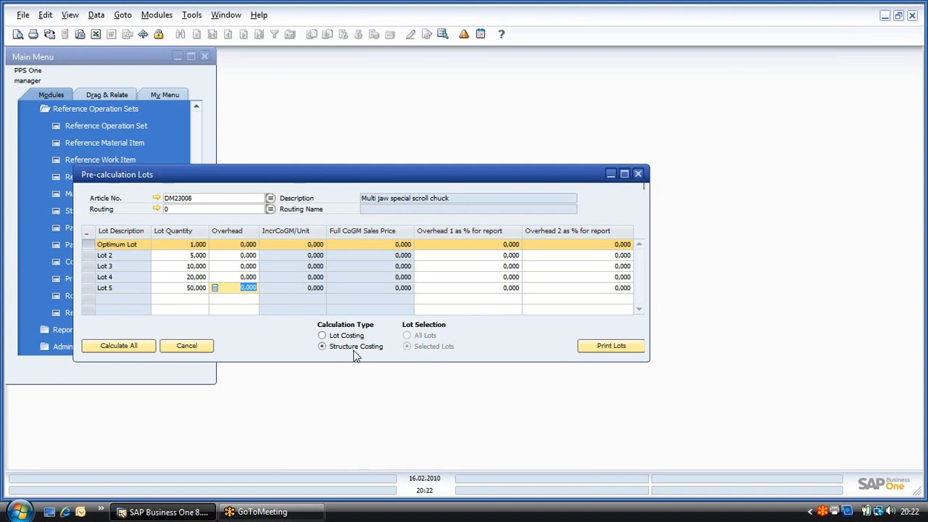
{"action": "left_click", "coordinate": [91, 288], "text": "shift"}
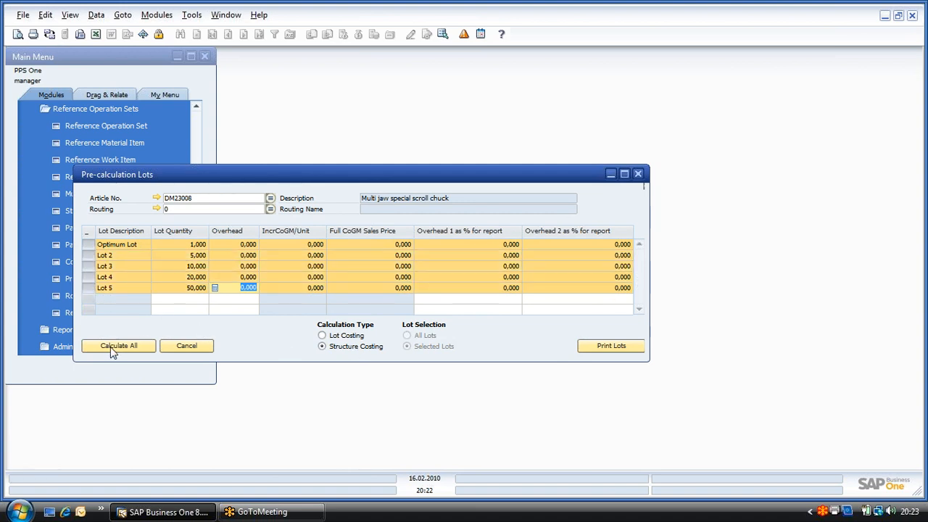
{"action": "left_click", "coordinate": [110, 346]}
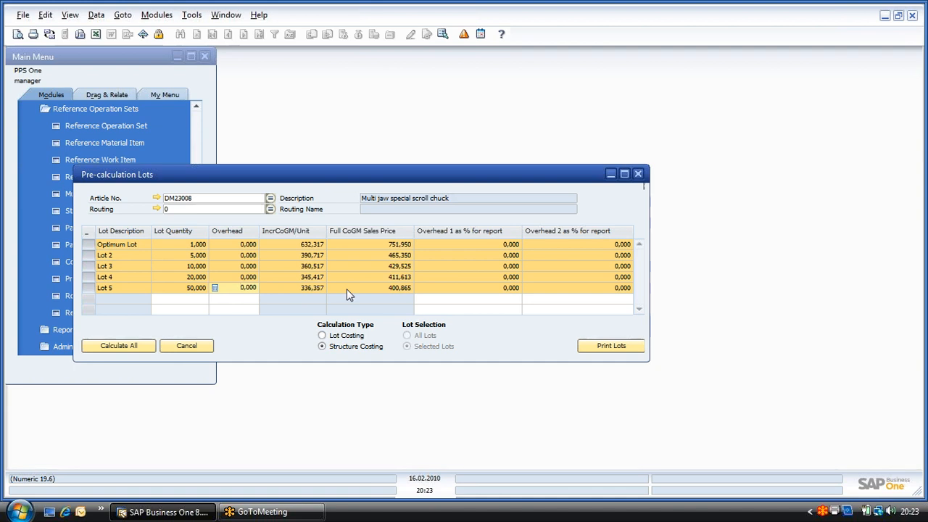
{"action": "left_click", "coordinate": [638, 175]}
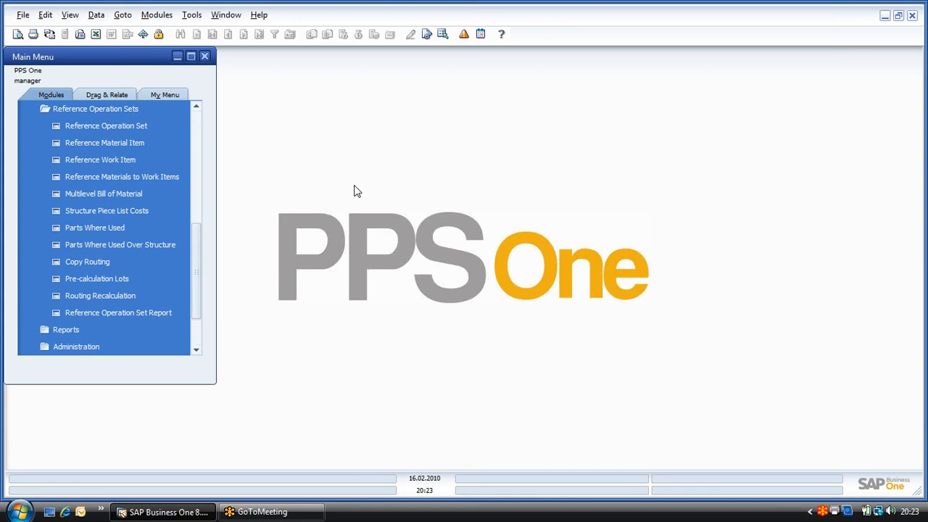
Step: Start a new sales order for customer Quinty Machinery with delivery date 01.06.2010
{"action": "left_click", "coordinate": [140, 108]}
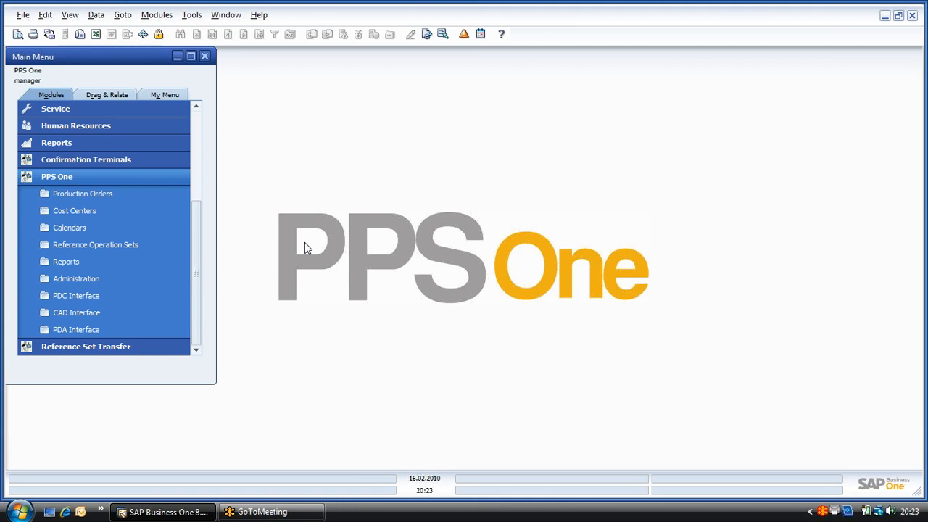
{"action": "left_click", "coordinate": [40, 177]}
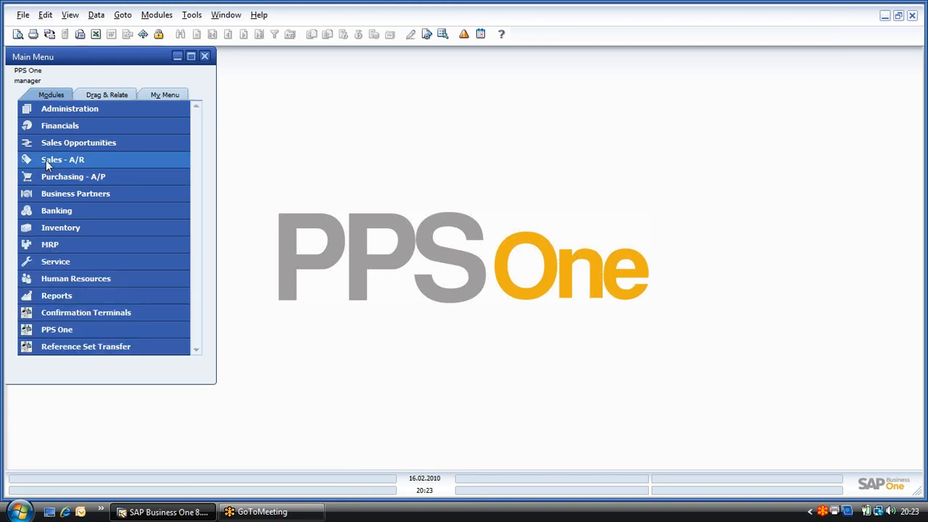
{"action": "left_click", "coordinate": [45, 159]}
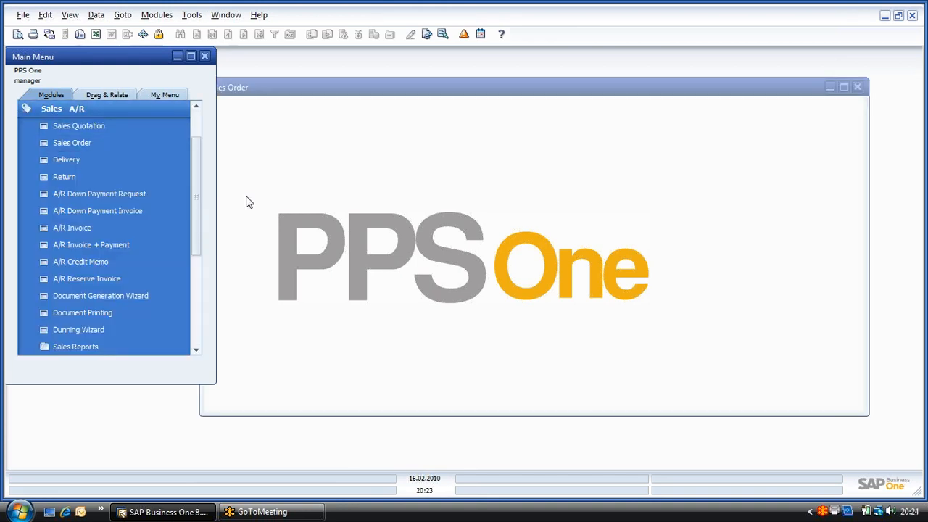
{"action": "key", "text": "Tab"}
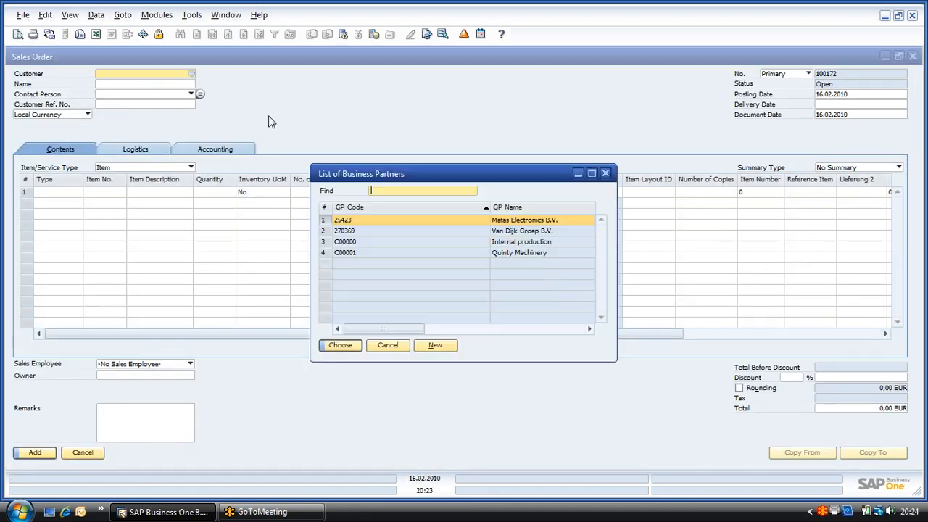
{"action": "left_click", "coordinate": [328, 251]}
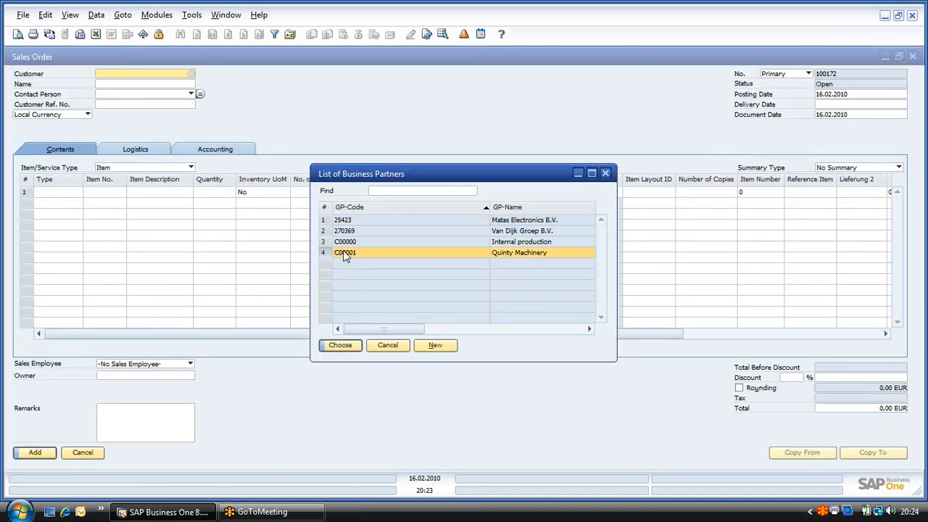
{"action": "double_click", "coordinate": [334, 253]}
{"action": "type", "text": "0106"}
{"action": "key", "text": "Tab"}
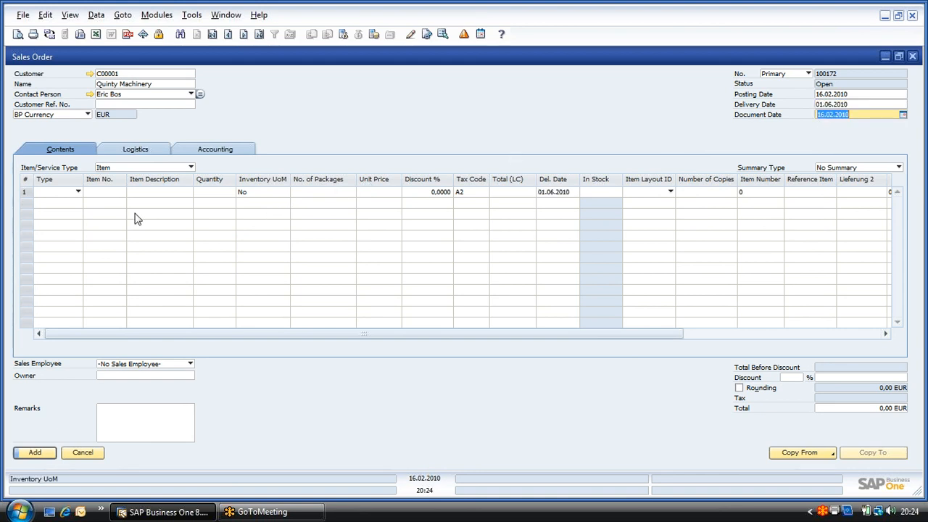
Step: Enter item DM23008, Multi jaw special scroll chuck, with quantity 7 on the first order line and add the sales order
{"action": "left_click", "coordinate": [110, 193]}
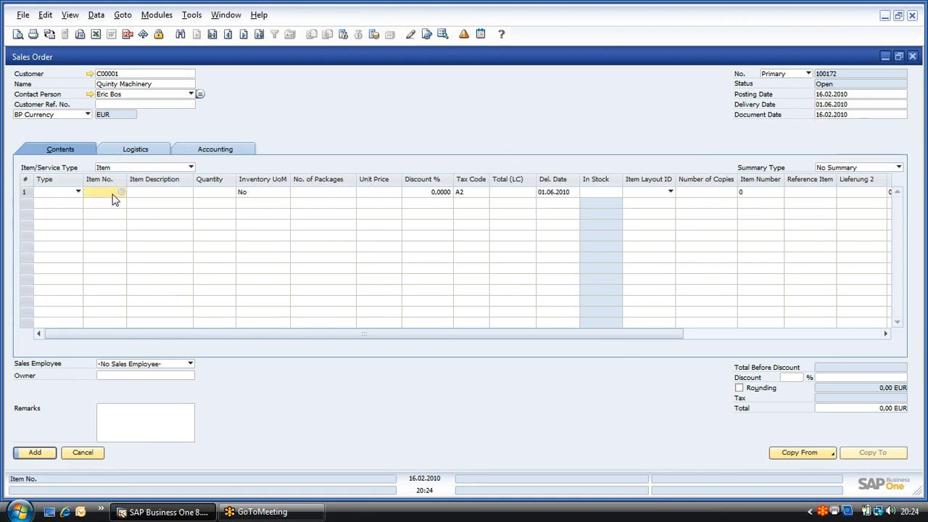
{"action": "key", "text": "Tab"}
{"action": "scroll", "coordinate": [368, 302], "scroll_direction": "down", "scroll_amount": 8}
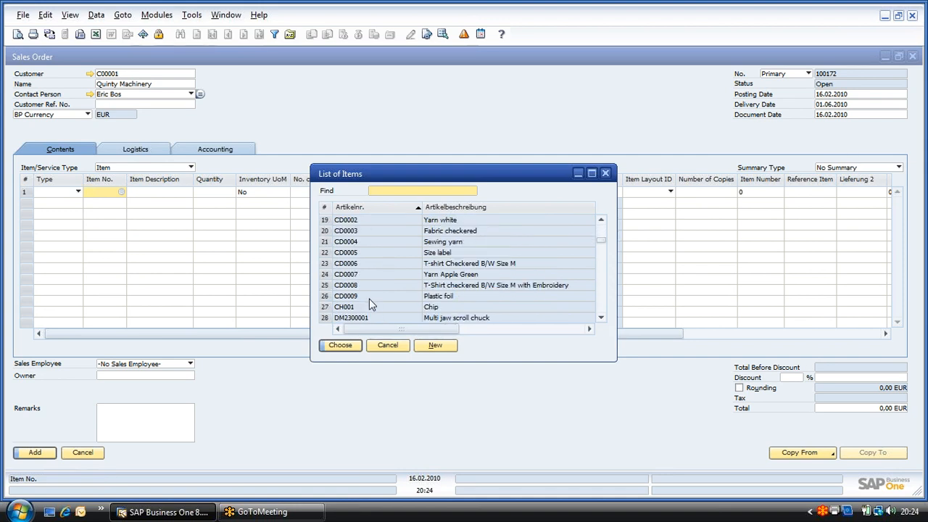
{"action": "left_click", "coordinate": [326, 297]}
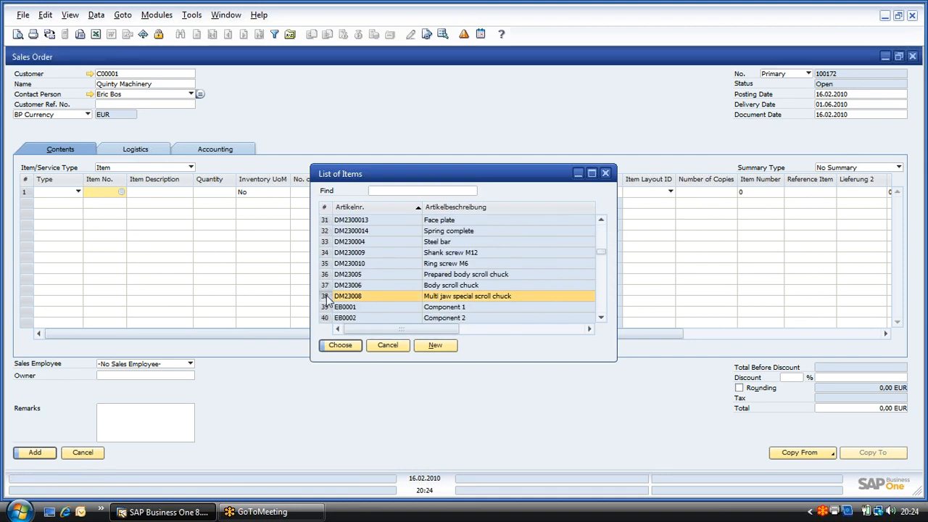
{"action": "double_click", "coordinate": [326, 295]}
{"action": "type", "text": "7"}
{"action": "key", "text": "Tab"}
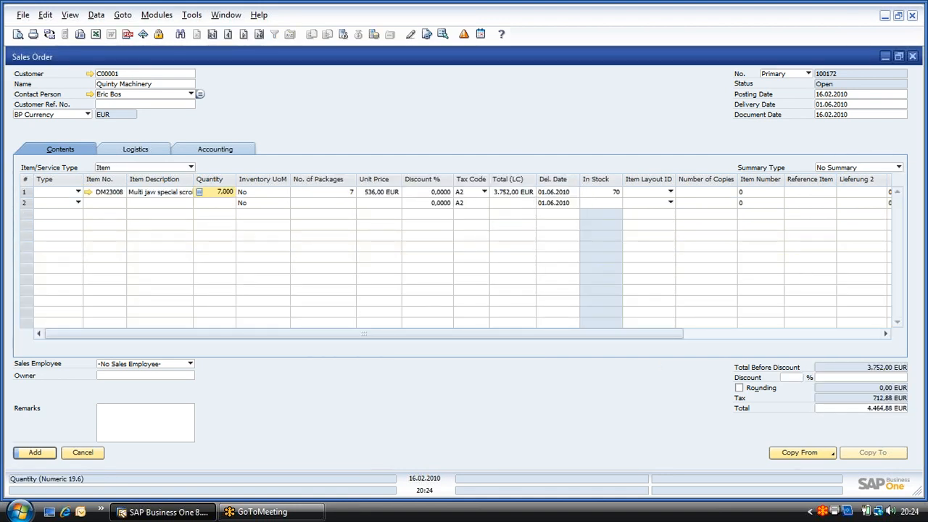
{"action": "key", "text": "Tab"}
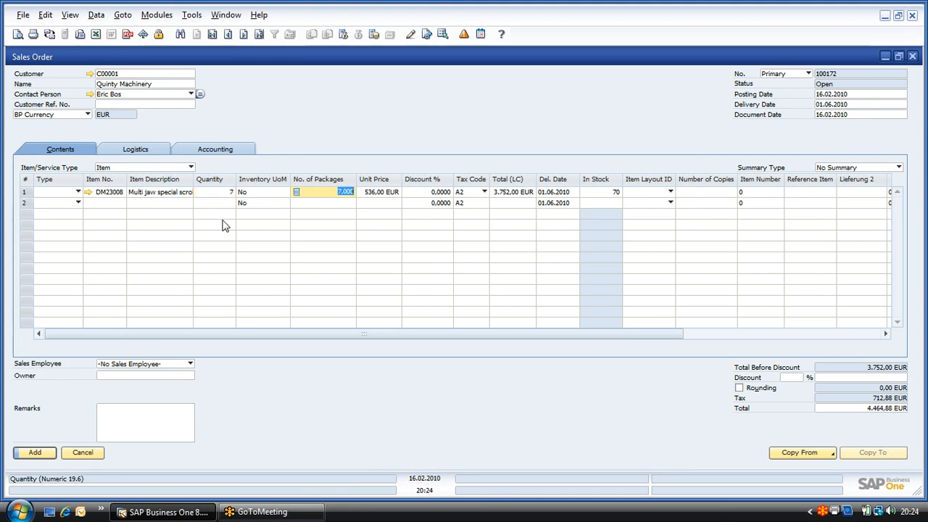
{"action": "left_click", "coordinate": [34, 453]}
{"action": "left_click", "coordinate": [327, 266]}
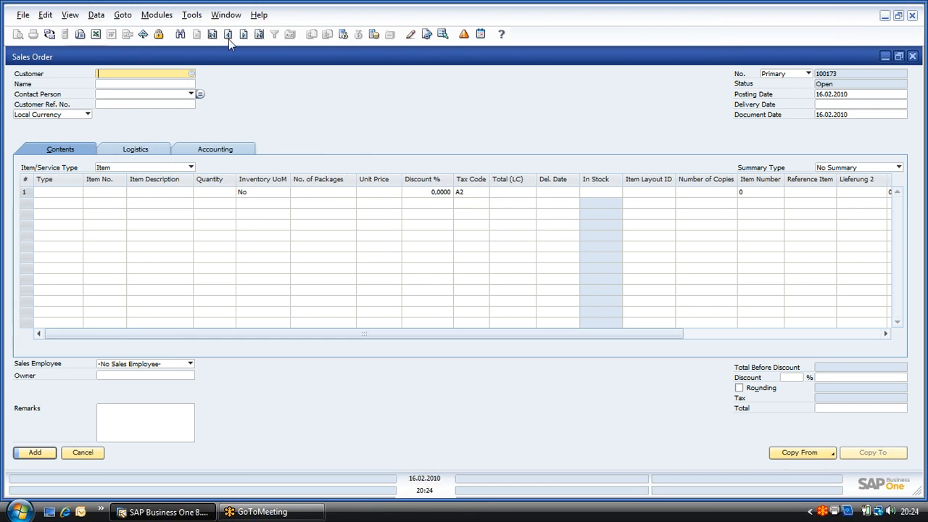
Step: Reopen the newly added sales order and auto-create the production orders for its DM23008 line with the structure BOM included
{"action": "key", "text": "ctrl+Left"}
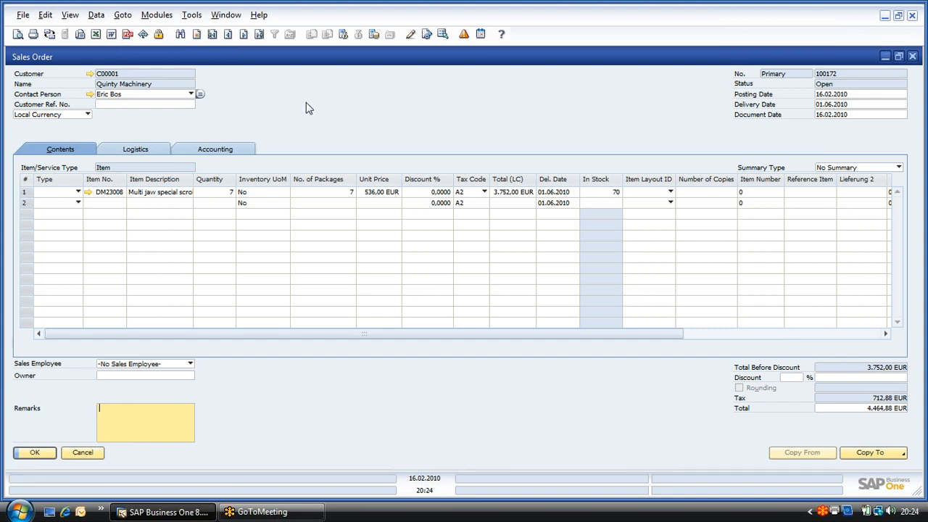
{"action": "right_click", "coordinate": [306, 107]}
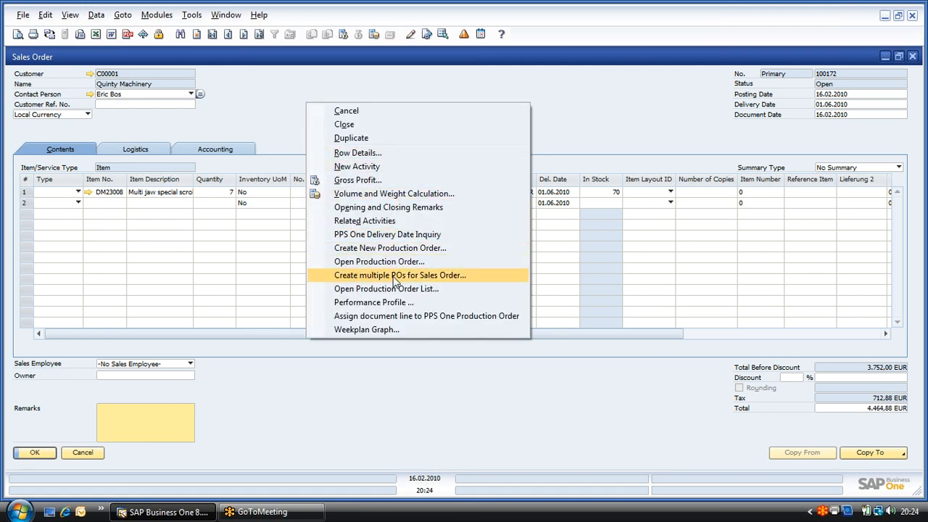
{"action": "left_click", "coordinate": [395, 277]}
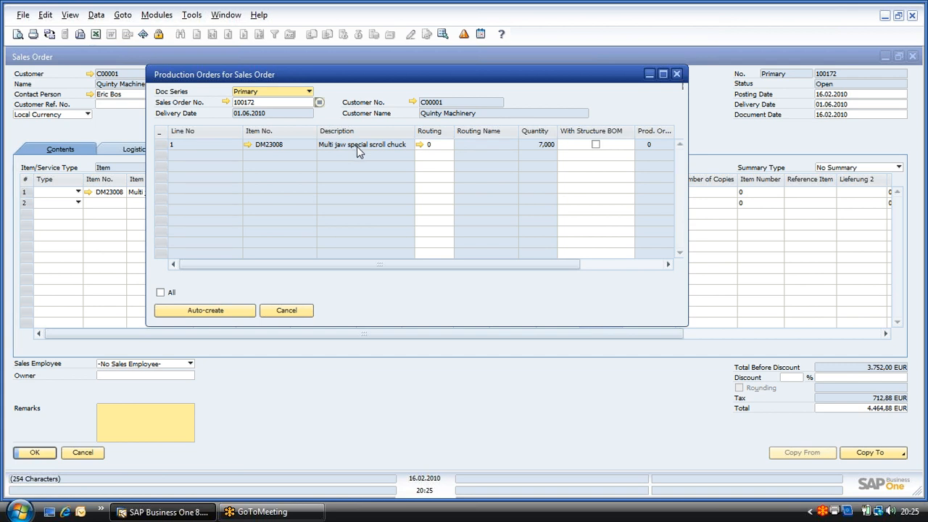
{"action": "left_click", "coordinate": [596, 144]}
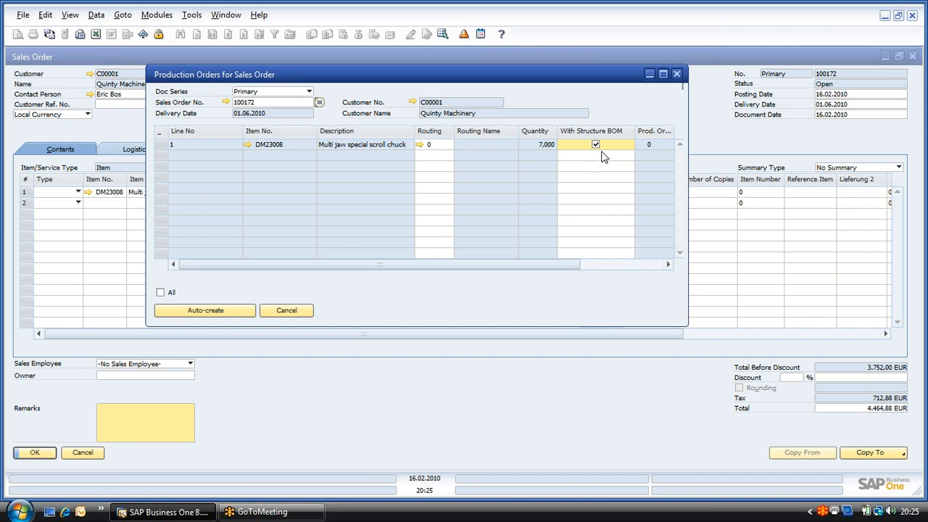
{"action": "left_click", "coordinate": [161, 145]}
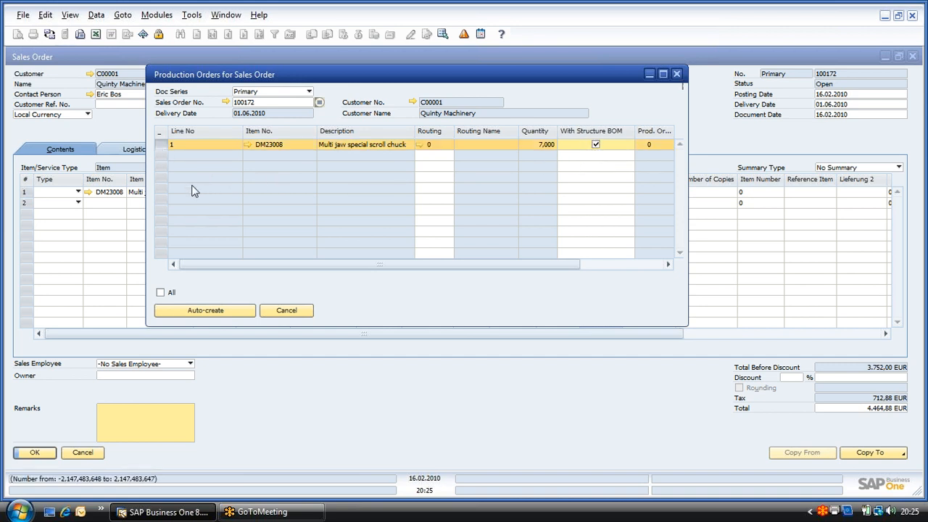
{"action": "left_click", "coordinate": [217, 311]}
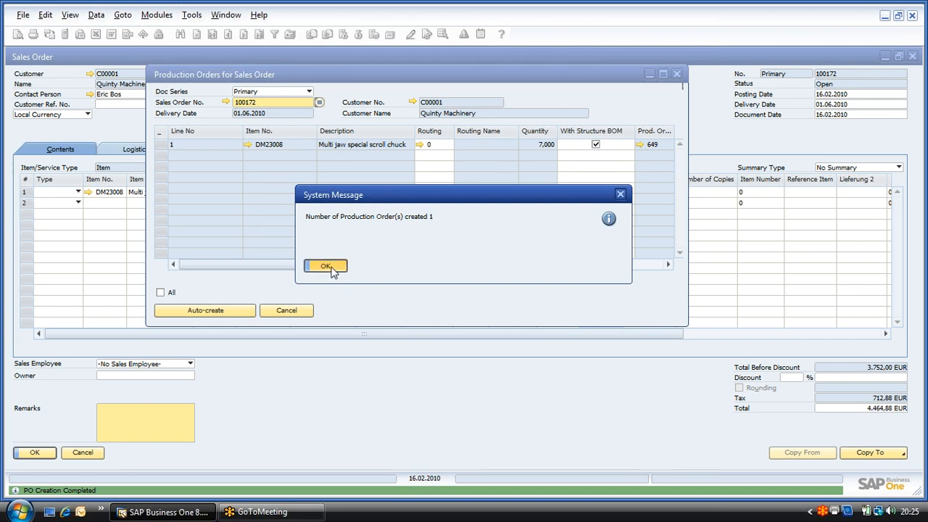
{"action": "left_click", "coordinate": [327, 266]}
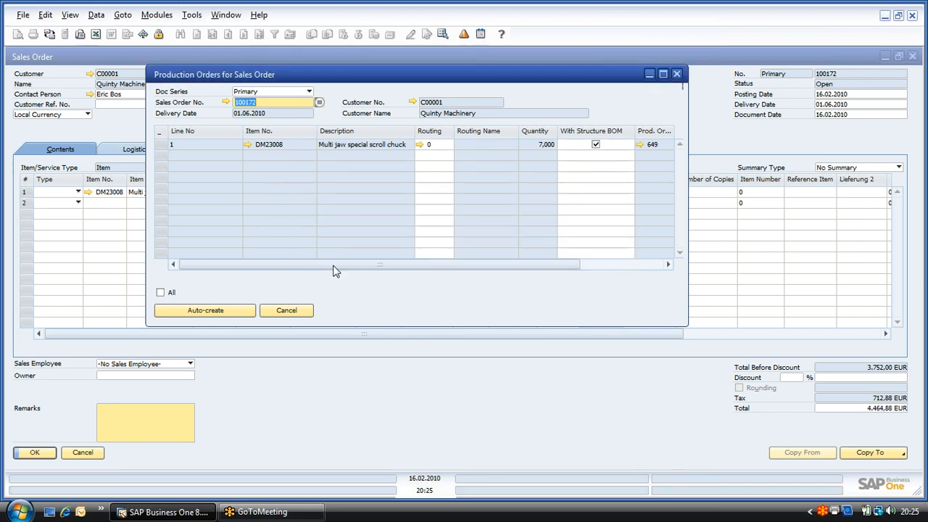
{"action": "left_click", "coordinate": [301, 313]}
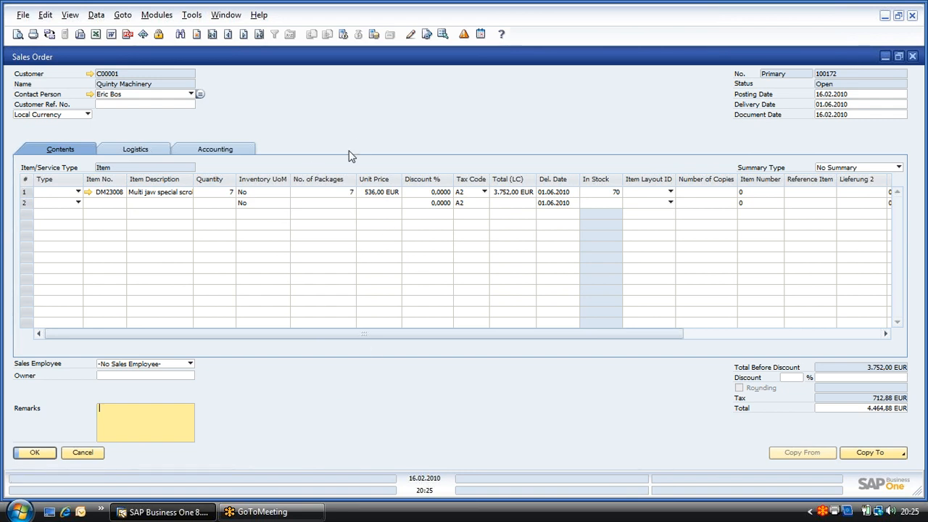
Step: Open the production order list for this sales order and select all of its production orders
{"action": "right_click", "coordinate": [315, 110]}
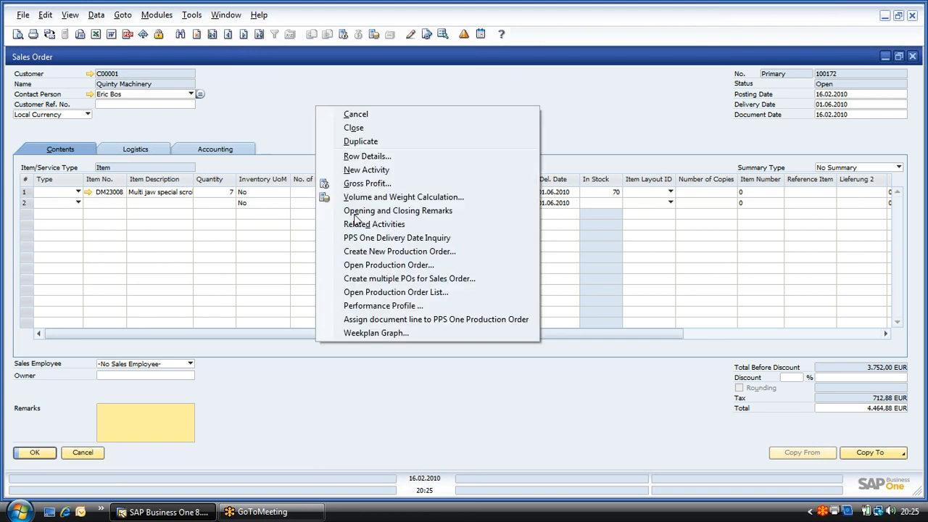
{"action": "left_click", "coordinate": [385, 294]}
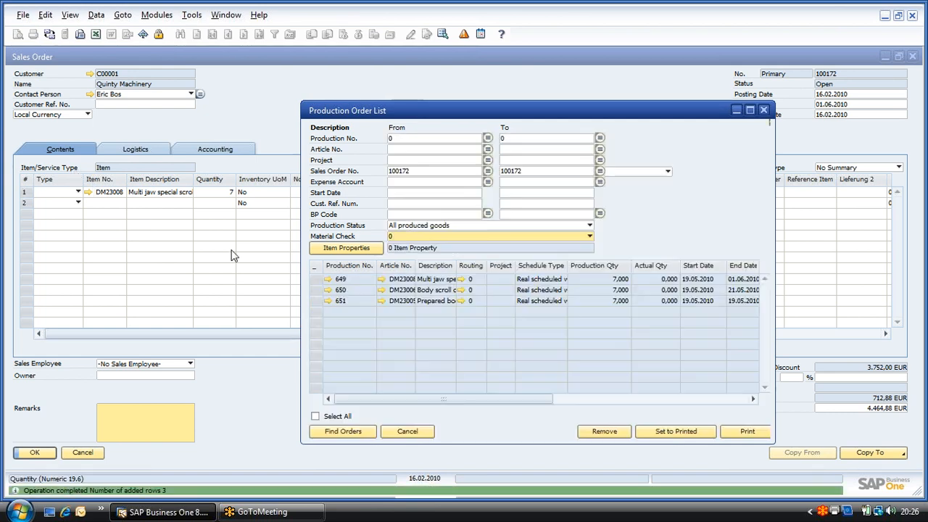
{"action": "left_click_drag", "start_coordinate": [490, 118], "coordinate": [361, 85]}
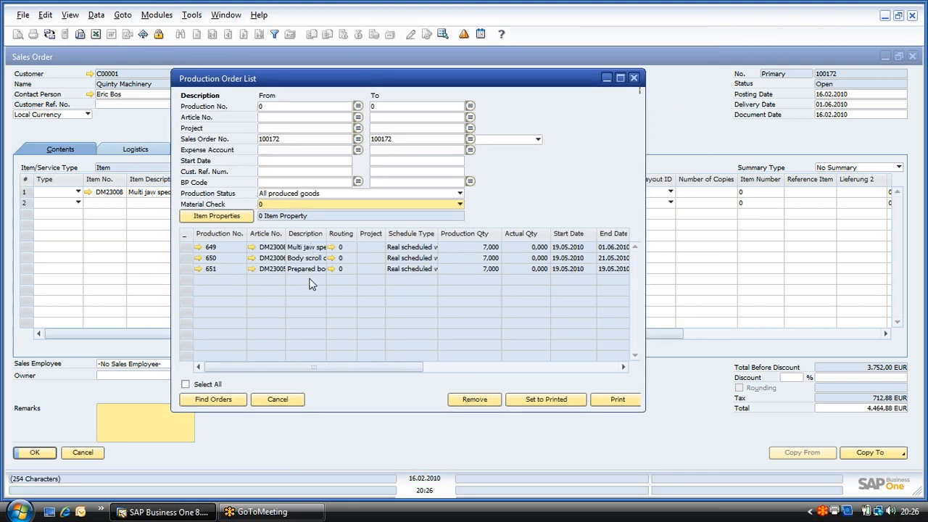
{"action": "mouse_move", "coordinate": [313, 366]}
{"action": "left_mouse_down"}
{"action": "mouse_move", "coordinate": [366, 367]}
{"action": "mouse_move", "coordinate": [312, 372]}
{"action": "left_mouse_up"}
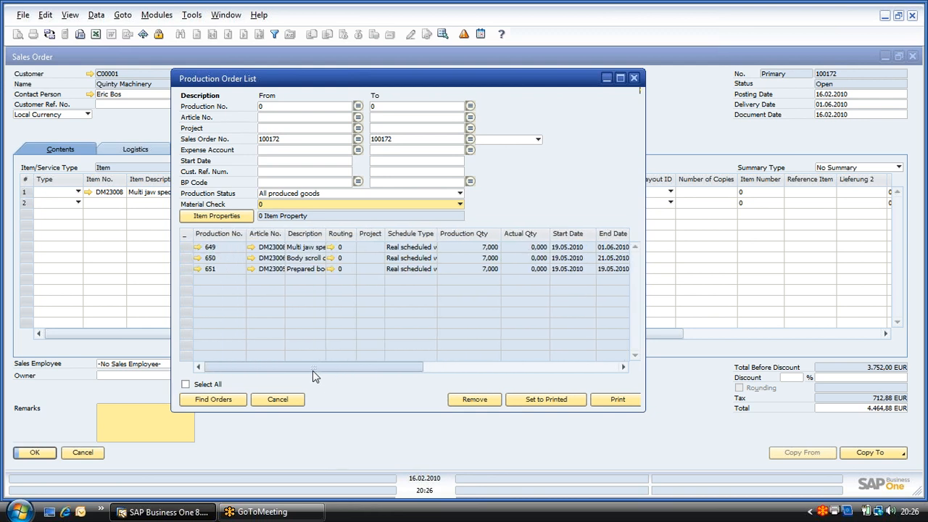
{"action": "left_click", "coordinate": [186, 384]}
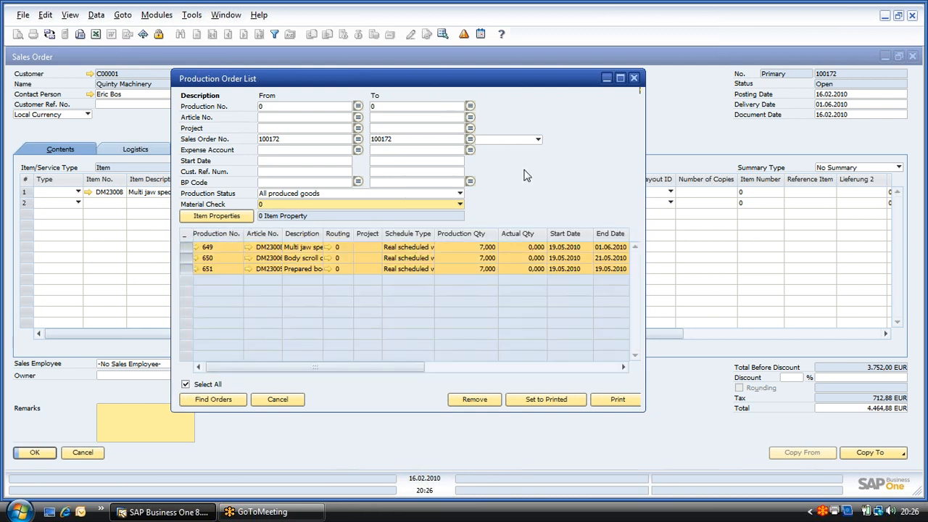
Step: Show the selected production orders in the Production Orders Graph, examine their timeline and close the graph
{"action": "right_click", "coordinate": [527, 176]}
{"action": "left_click", "coordinate": [549, 206]}
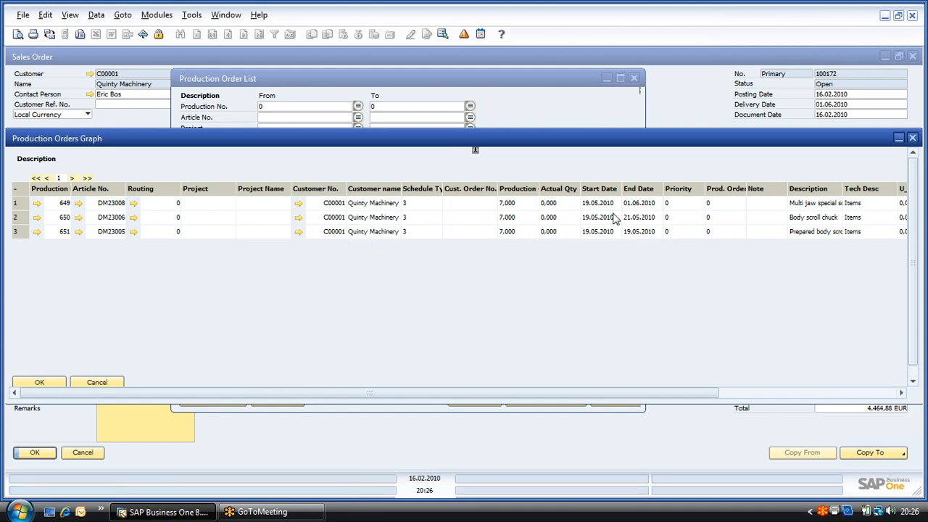
{"action": "left_click_drag", "start_coordinate": [526, 397], "coordinate": [767, 307]}
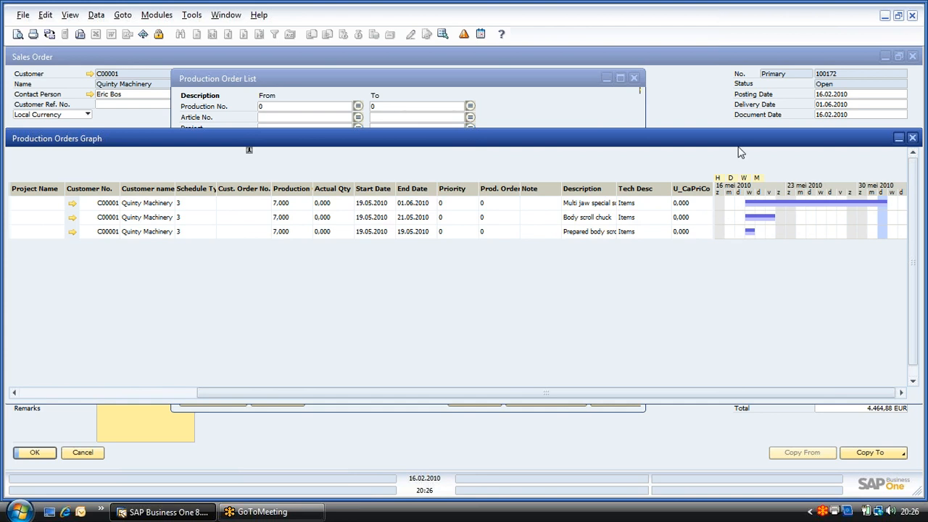
{"action": "left_click_drag", "start_coordinate": [739, 143], "coordinate": [673, 141]}
{"action": "left_click", "coordinate": [850, 138]}
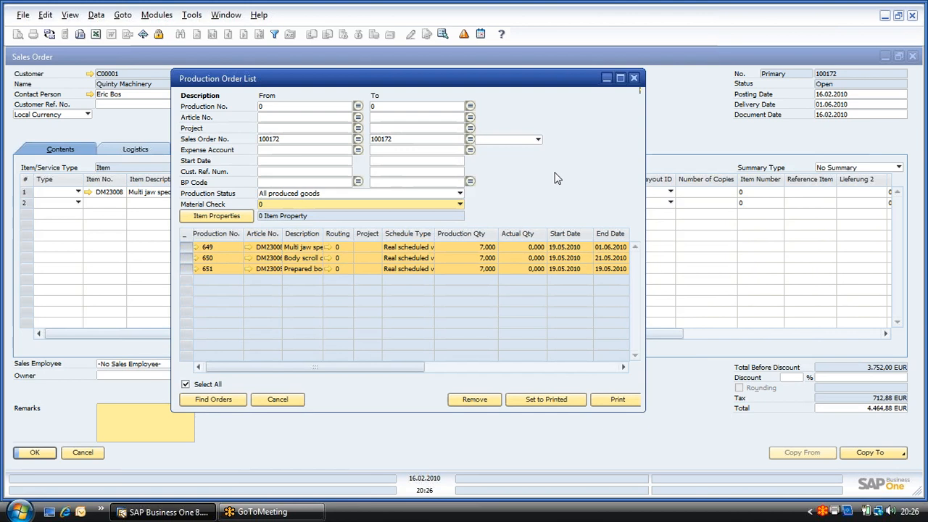
Step: Review all operations of the selected production orders in Work Progress, and close it together with the order list and sales order
{"action": "right_click", "coordinate": [556, 174]}
{"action": "left_click", "coordinate": [580, 230]}
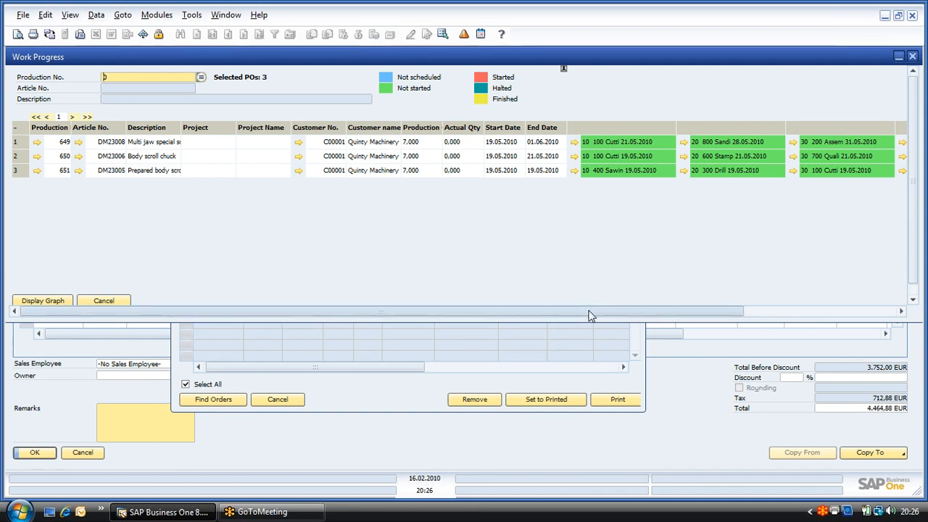
{"action": "left_click_drag", "start_coordinate": [589, 310], "coordinate": [753, 318]}
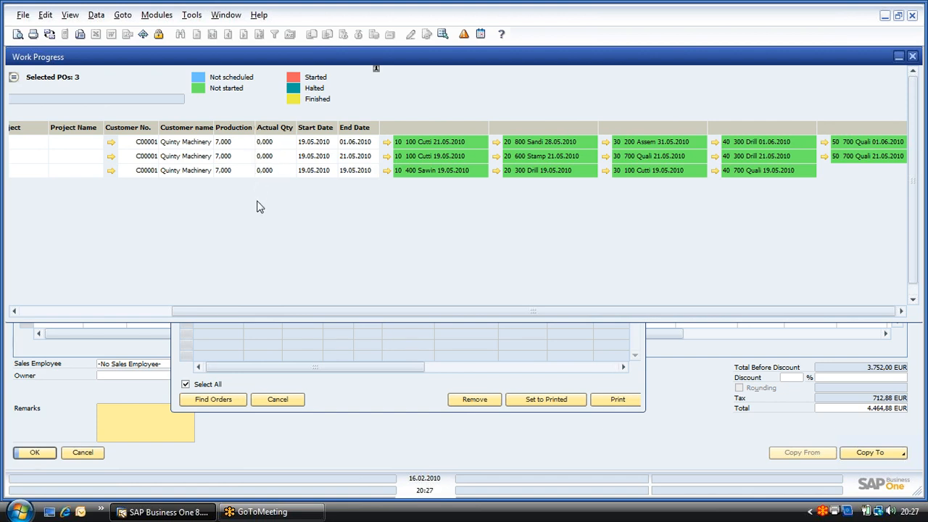
{"action": "left_click", "coordinate": [913, 57]}
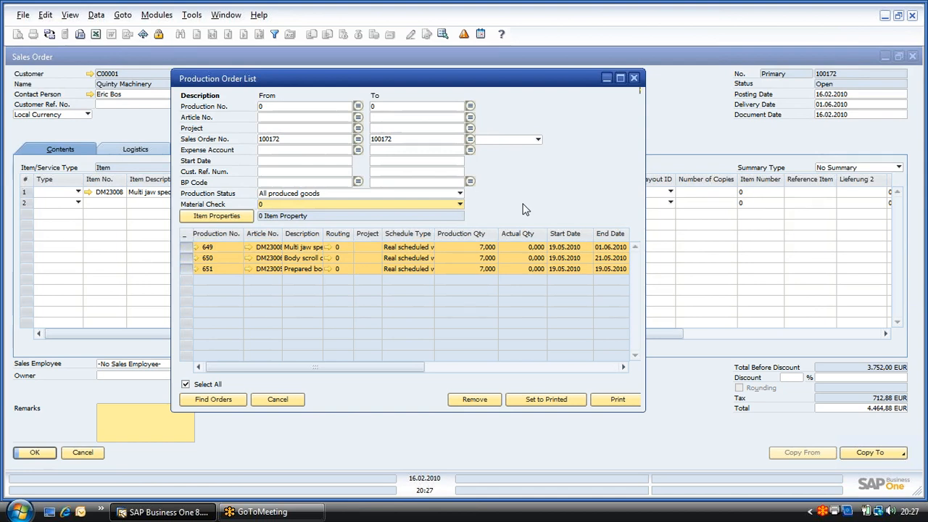
{"action": "left_click", "coordinate": [633, 79]}
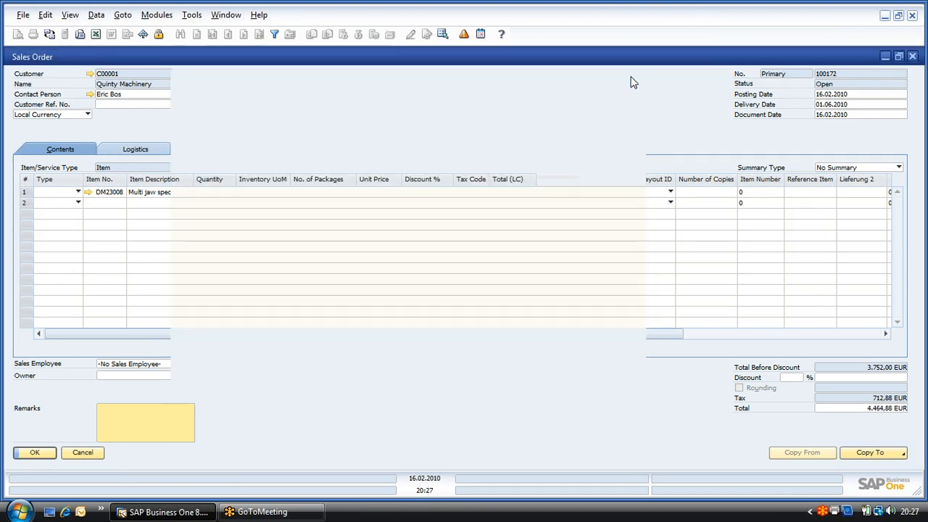
{"action": "left_click", "coordinate": [913, 56]}
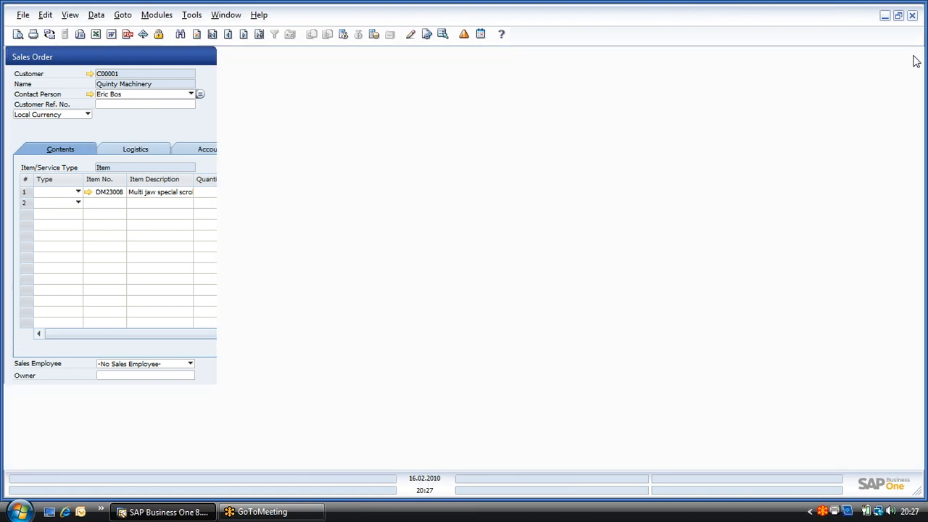
Step: Open the PPS One Production Order List and find the sales order's production orders with material shortage
{"action": "left_click", "coordinate": [95, 109]}
{"action": "left_click", "coordinate": [68, 326]}
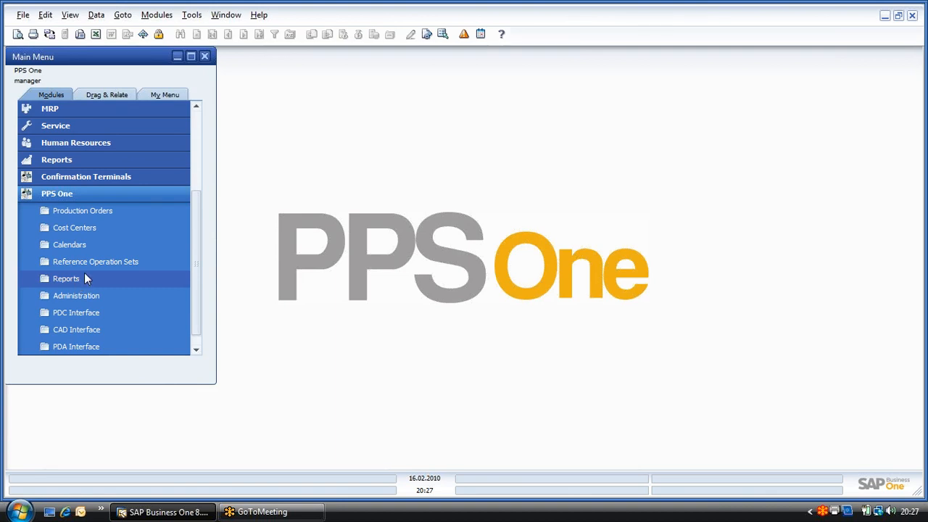
{"action": "left_click", "coordinate": [108, 211]}
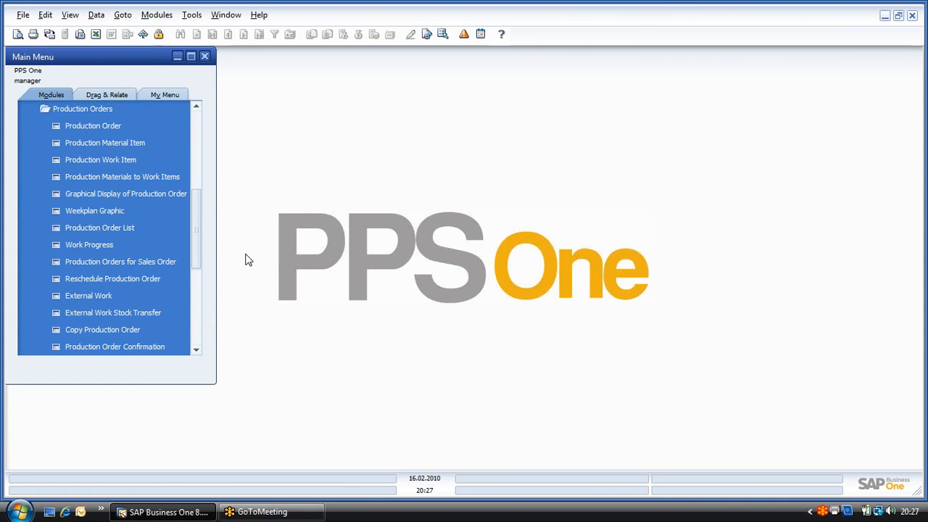
{"action": "left_click", "coordinate": [104, 228]}
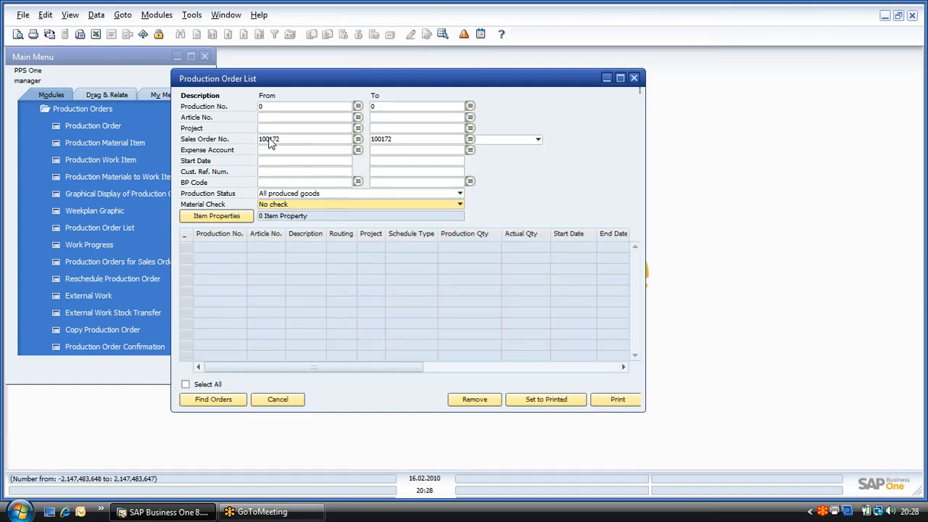
{"action": "left_click", "coordinate": [288, 205]}
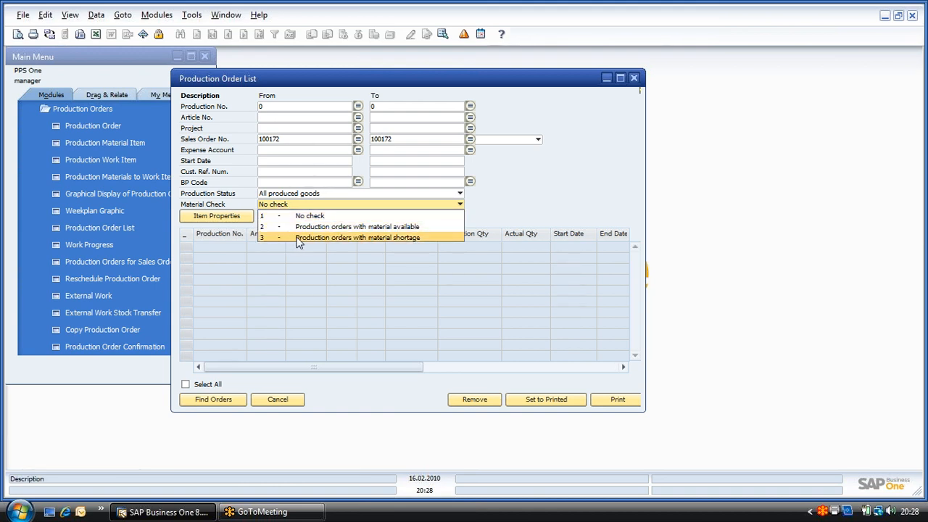
{"action": "left_click", "coordinate": [376, 238]}
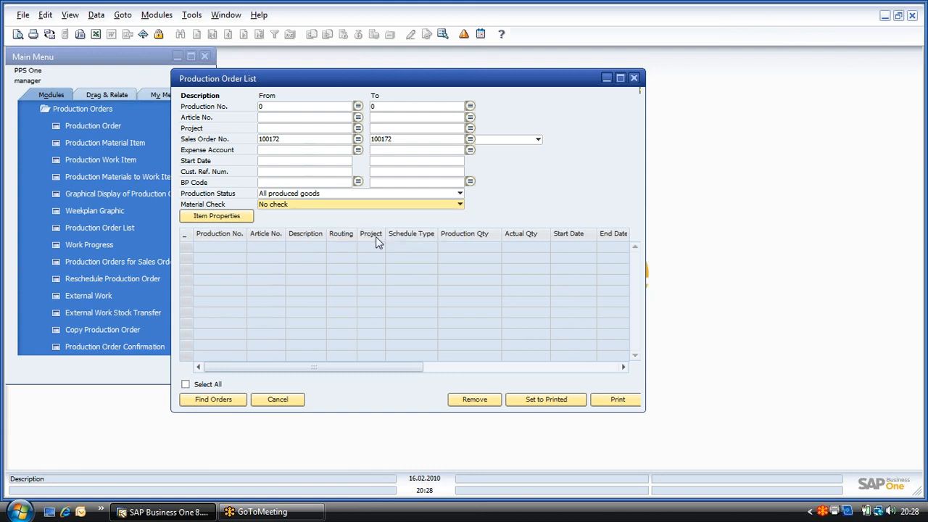
{"action": "left_click", "coordinate": [236, 400]}
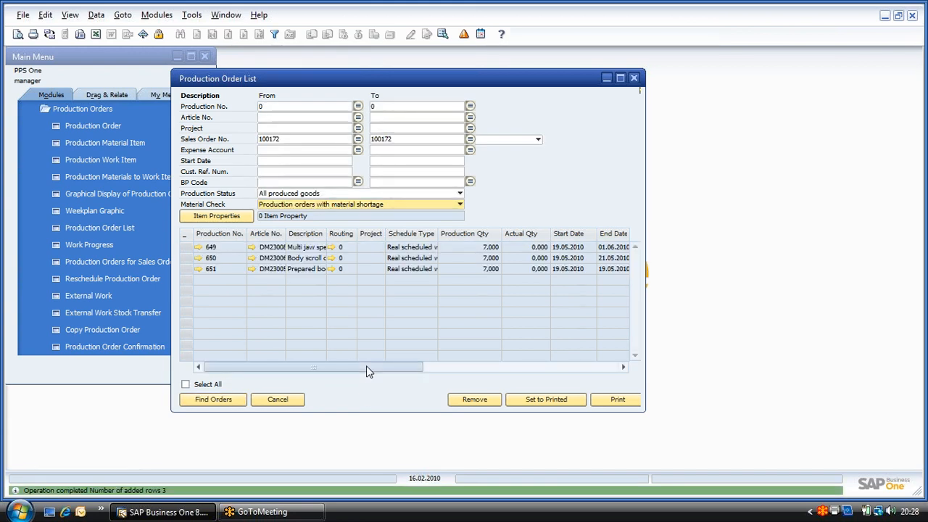
{"action": "mouse_move", "coordinate": [367, 369]}
{"action": "left_mouse_down"}
{"action": "mouse_move", "coordinate": [447, 373]}
{"action": "mouse_move", "coordinate": [365, 371]}
{"action": "left_mouse_up"}
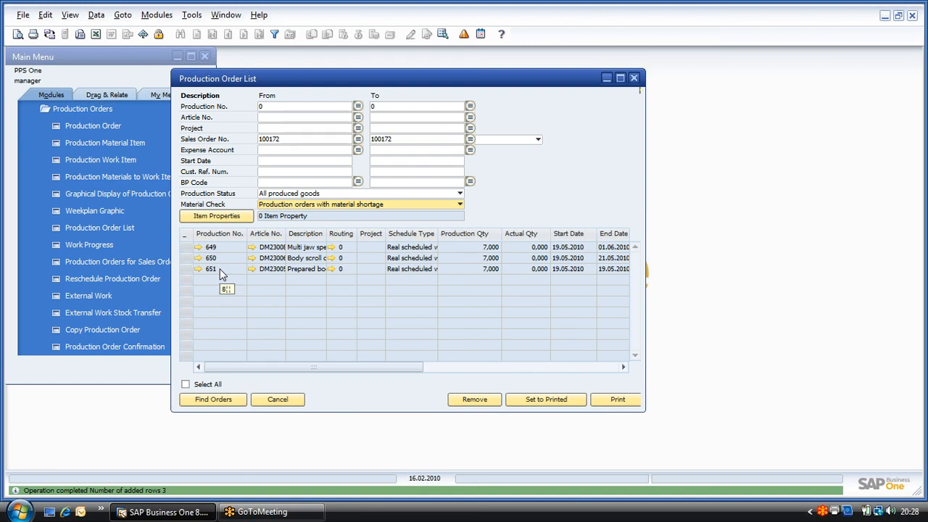
Step: Open the production order for DM23008, Multi jaw special scroll chuck, and bring up its Material Shortage window
{"action": "left_click", "coordinate": [200, 248]}
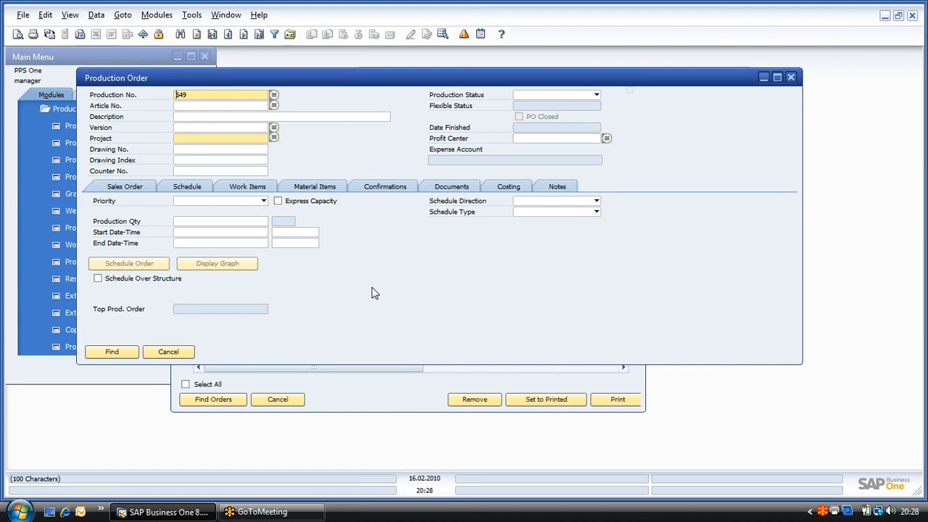
{"action": "key", "text": "Return"}
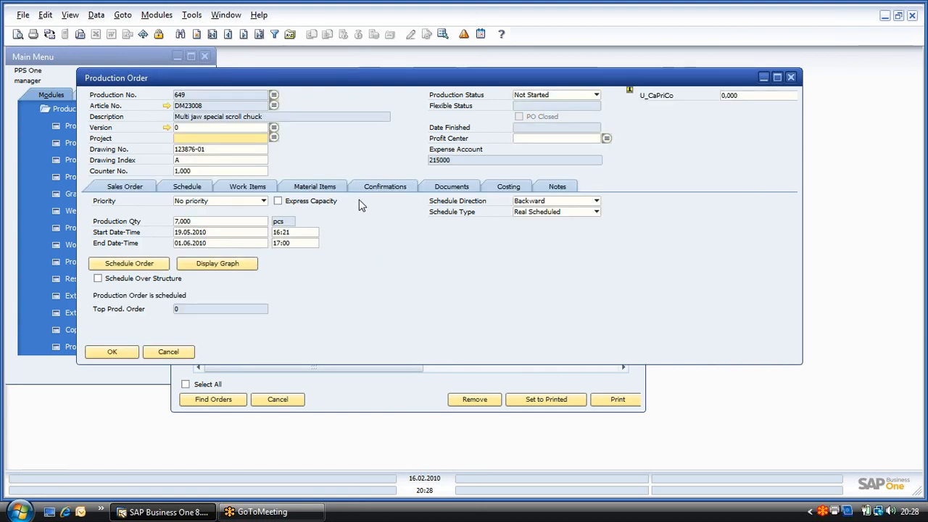
{"action": "right_click", "coordinate": [356, 149]}
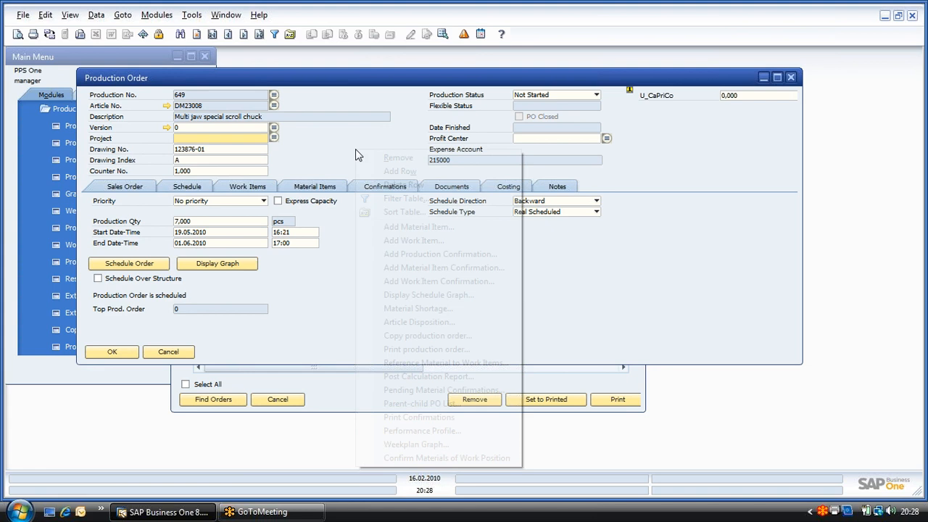
{"action": "left_click", "coordinate": [399, 307]}
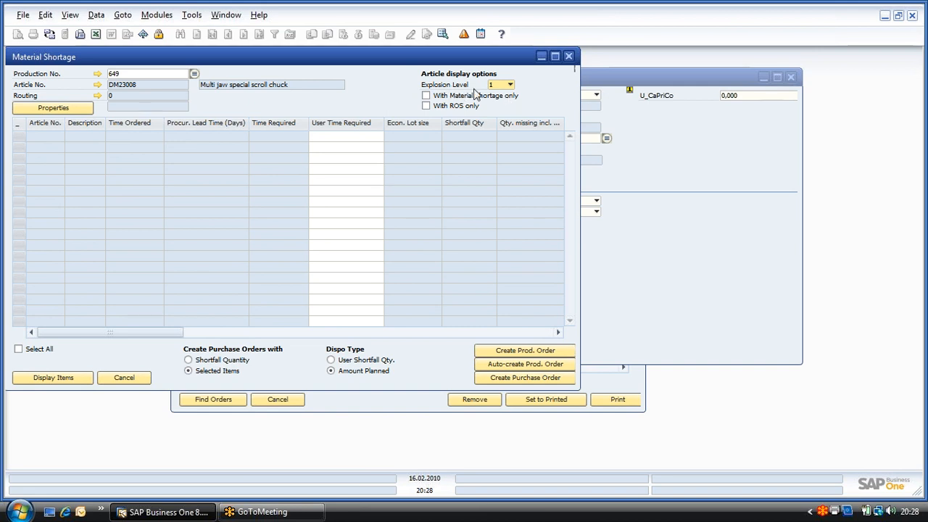
Step: Display the items with material shortage only, exploded to level 3, for the DM23008 production order
{"action": "left_click", "coordinate": [509, 85]}
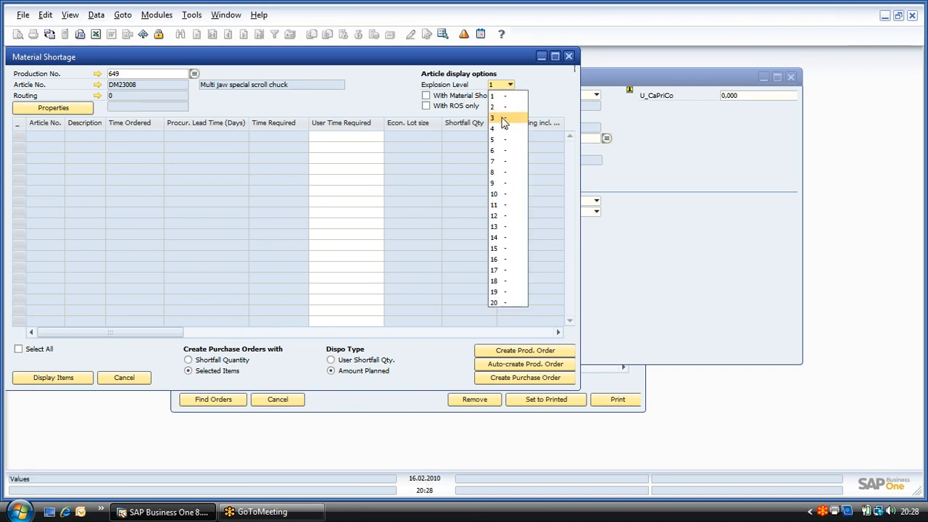
{"action": "left_click", "coordinate": [505, 118]}
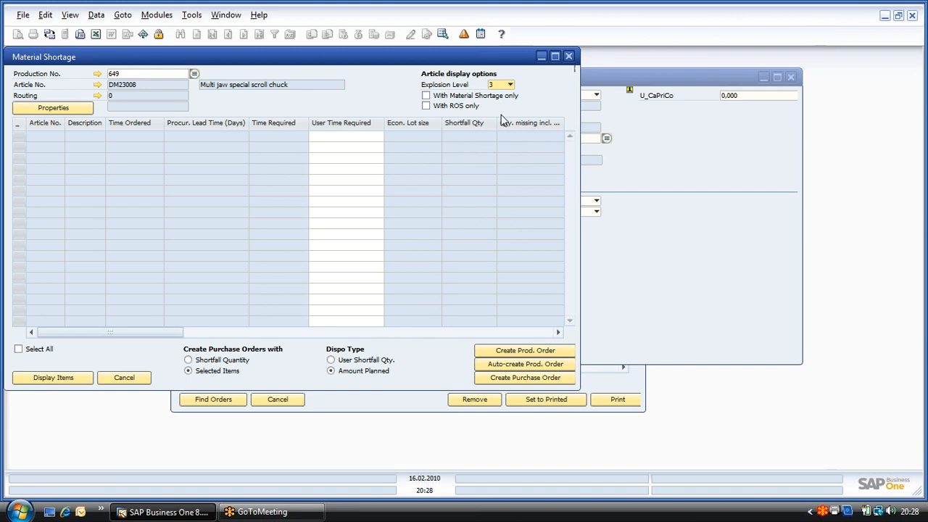
{"action": "left_click", "coordinate": [426, 95]}
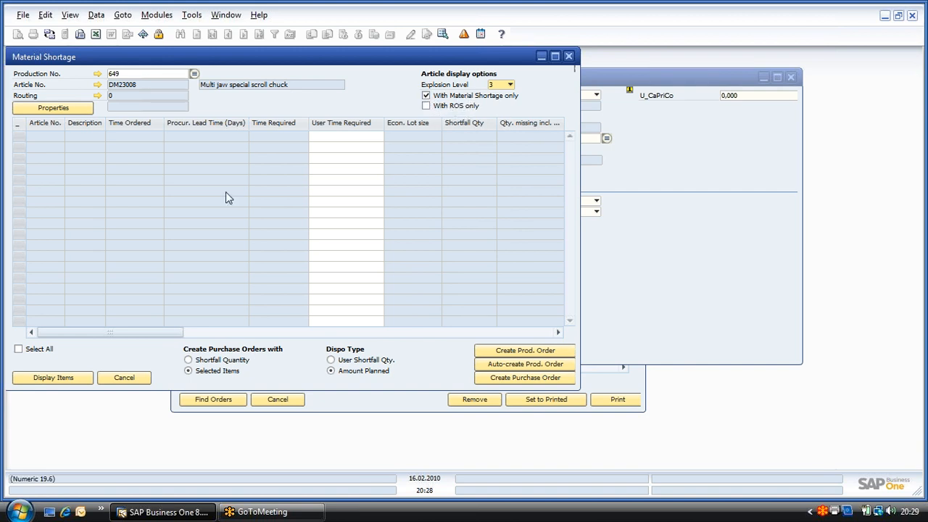
{"action": "left_click", "coordinate": [78, 383]}
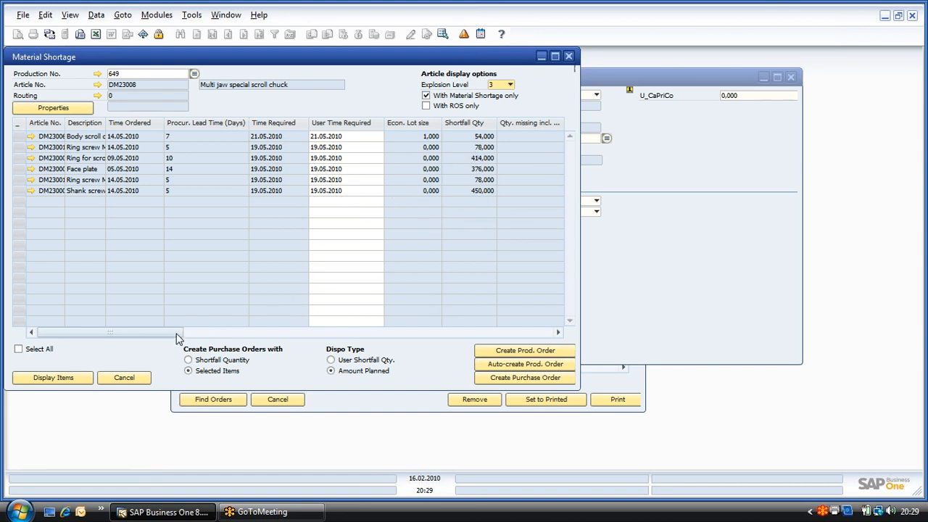
Step: Examine the missing items' shortfall quantities and suppliers, and close the shortage window together with the production order and order list
{"action": "left_click_drag", "start_coordinate": [178, 338], "coordinate": [275, 338]}
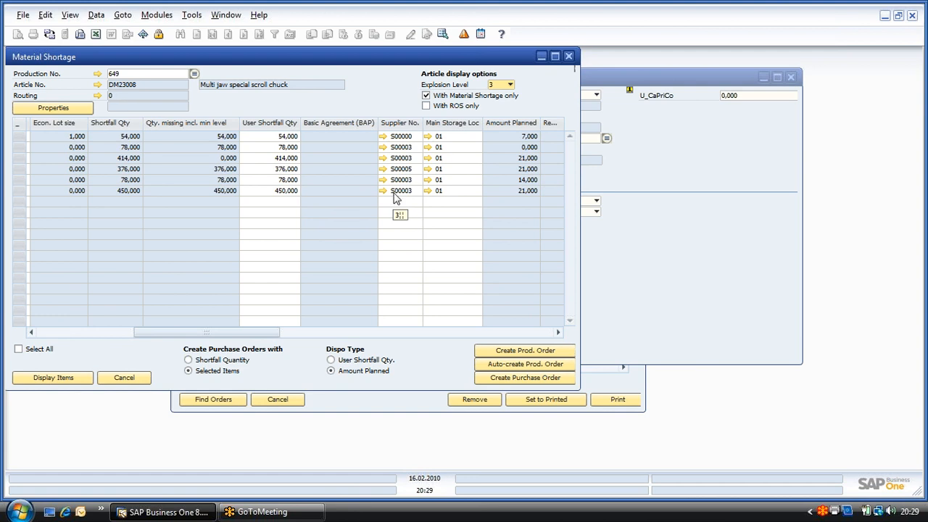
{"action": "left_click_drag", "start_coordinate": [241, 331], "coordinate": [123, 351]}
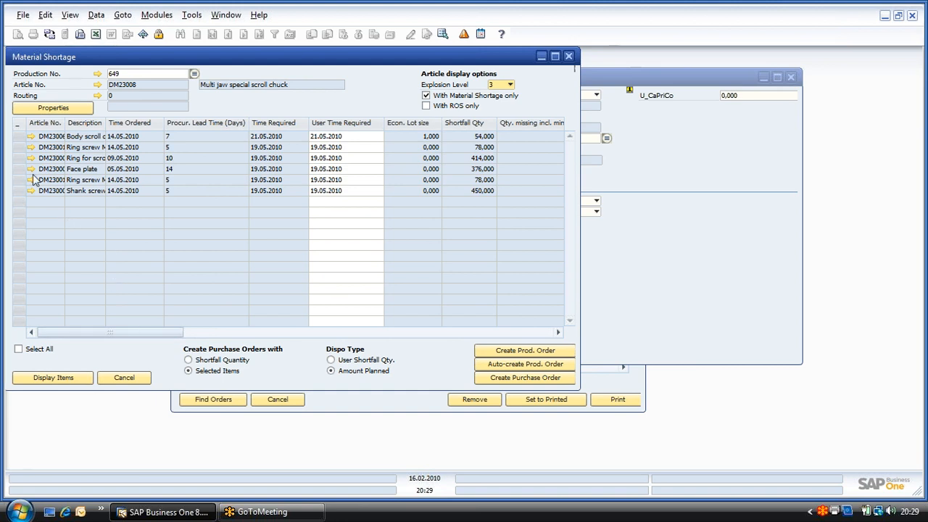
{"action": "left_click", "coordinate": [20, 138]}
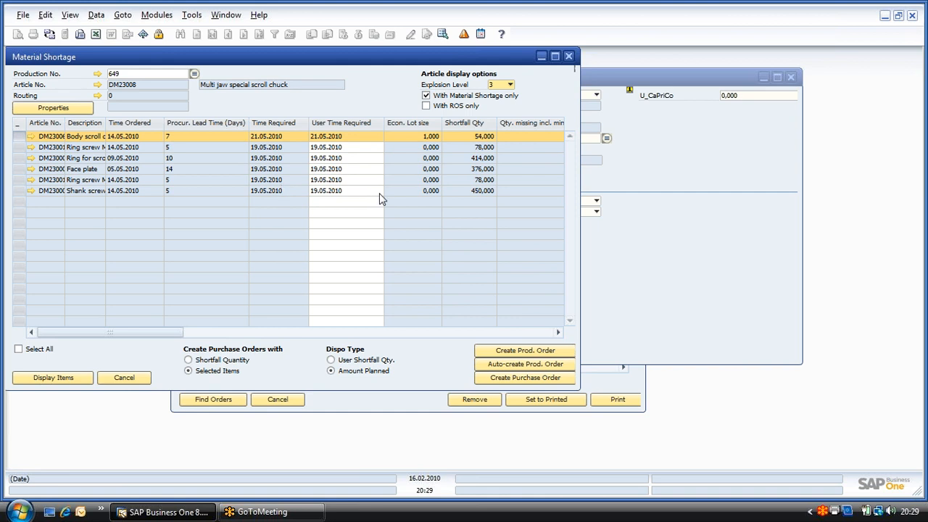
{"action": "left_click", "coordinate": [570, 56]}
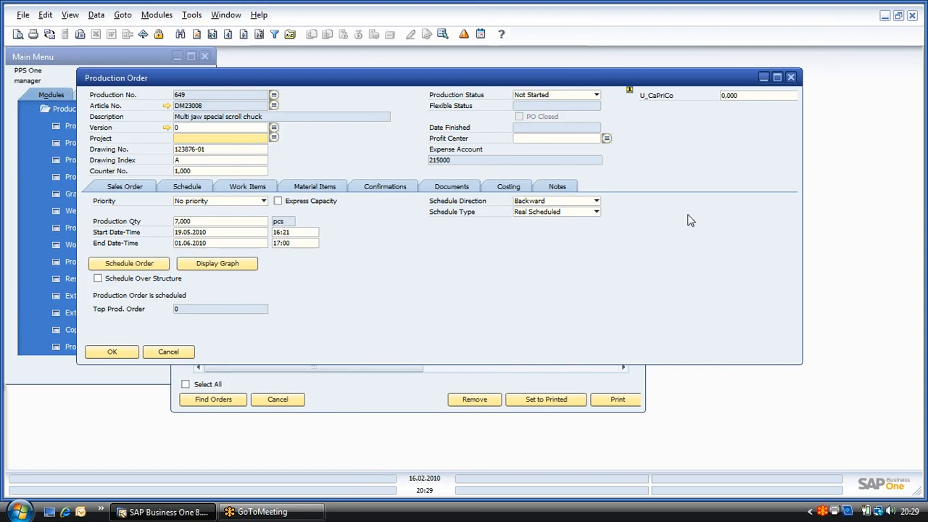
{"action": "left_click", "coordinate": [791, 77]}
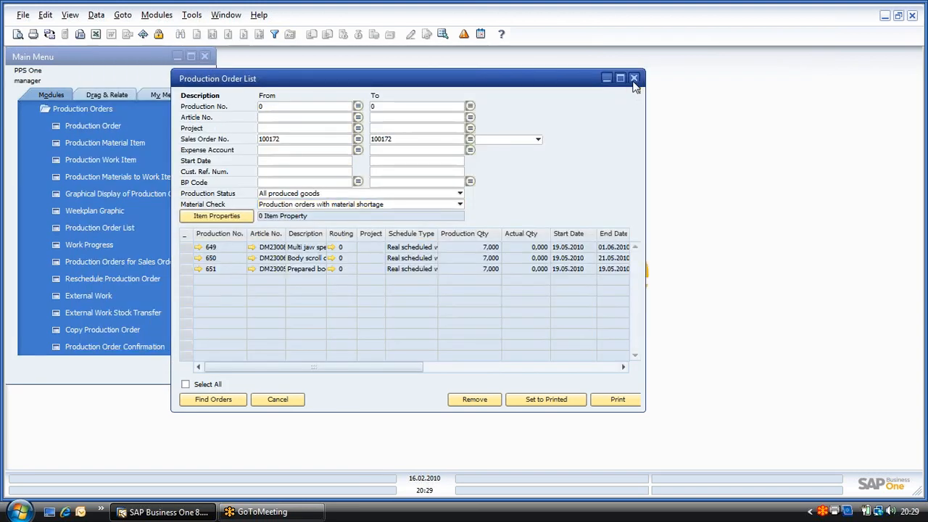
{"action": "left_click", "coordinate": [634, 78]}
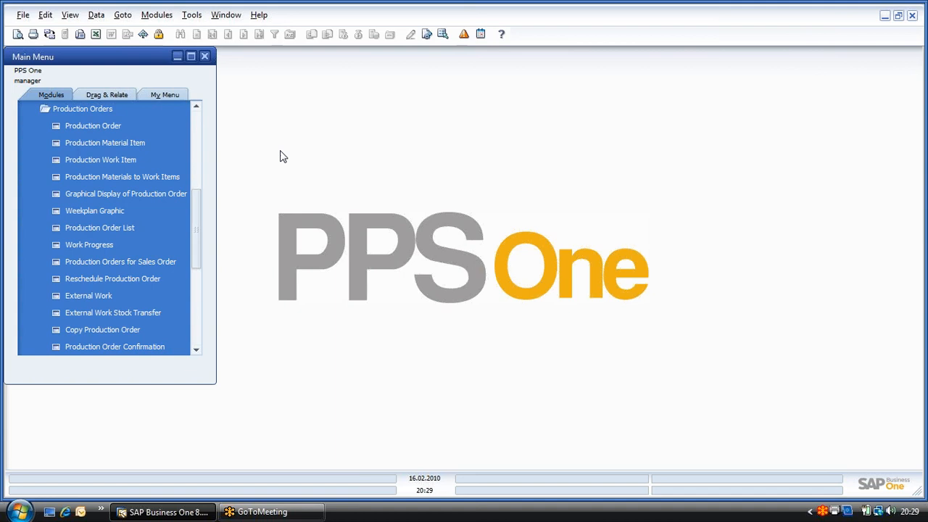
Step: Open the PPS One Performance Profile report and show its graph for cost centers 100 to 888
{"action": "left_click", "coordinate": [110, 110]}
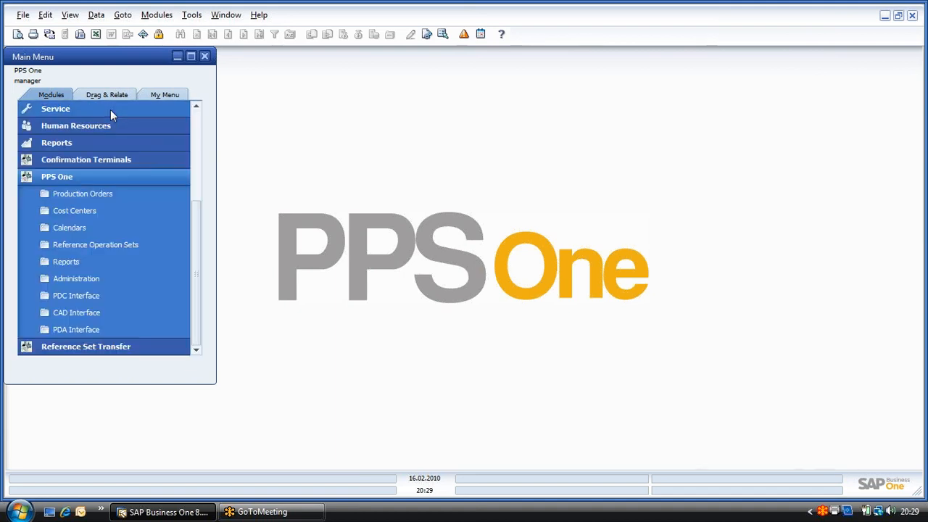
{"action": "left_click", "coordinate": [102, 261]}
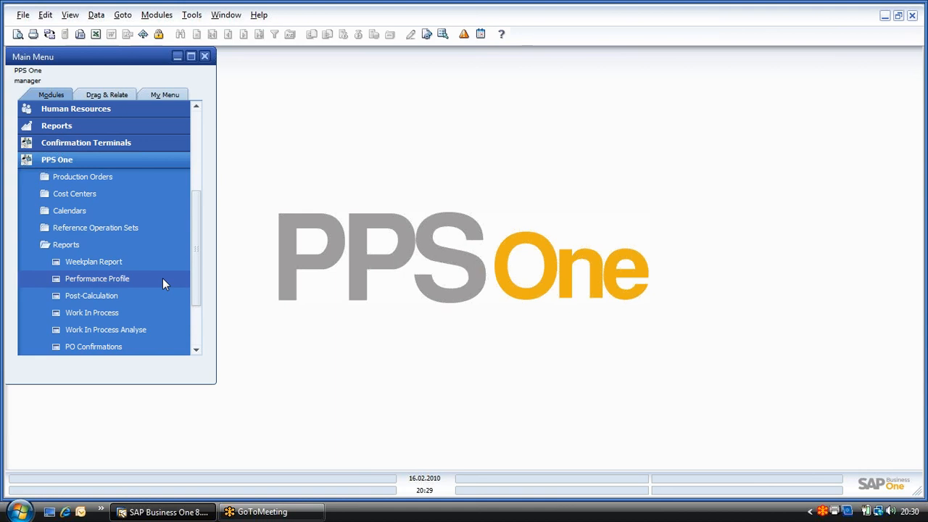
{"action": "left_click", "coordinate": [173, 279]}
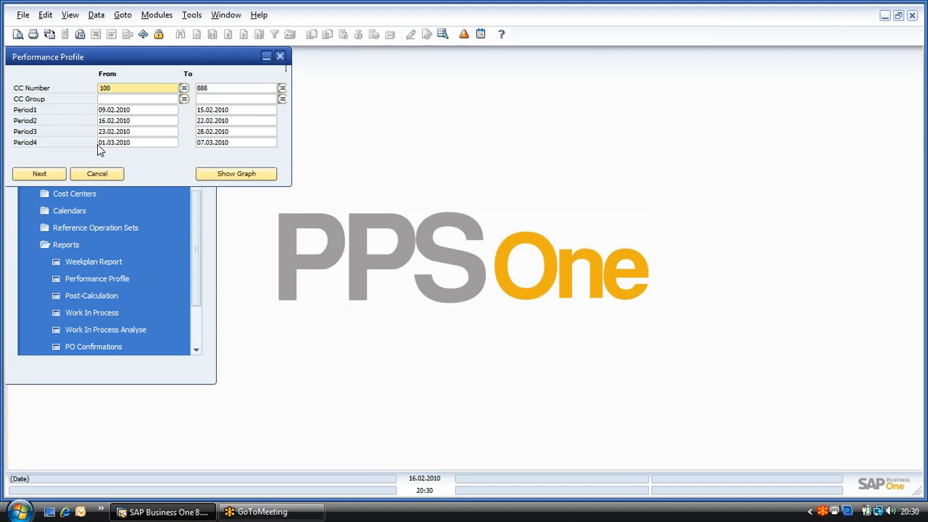
{"action": "left_click", "coordinate": [213, 175]}
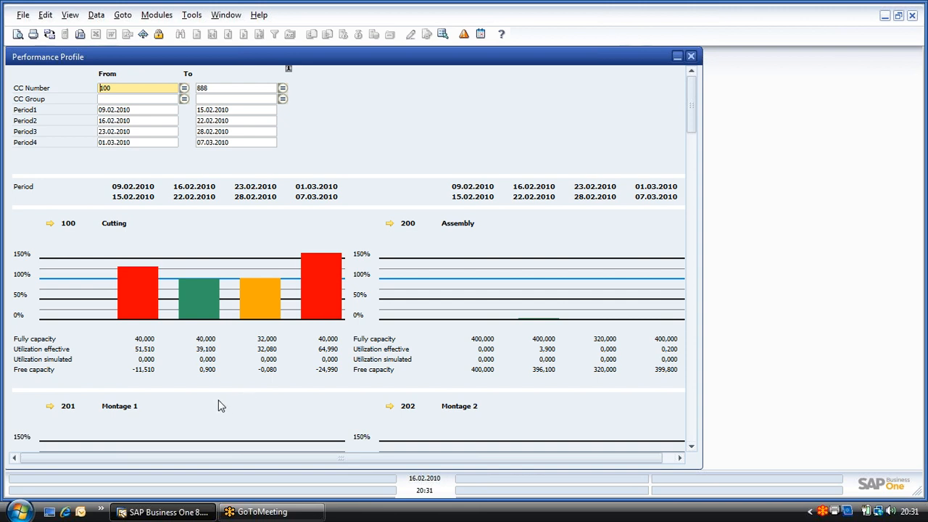
Step: Examine the production orders and timeline behind Cutting's load for 09.02.2010 to 15.02.2010, and close the Weekplan Graphic
{"action": "left_click", "coordinate": [138, 295]}
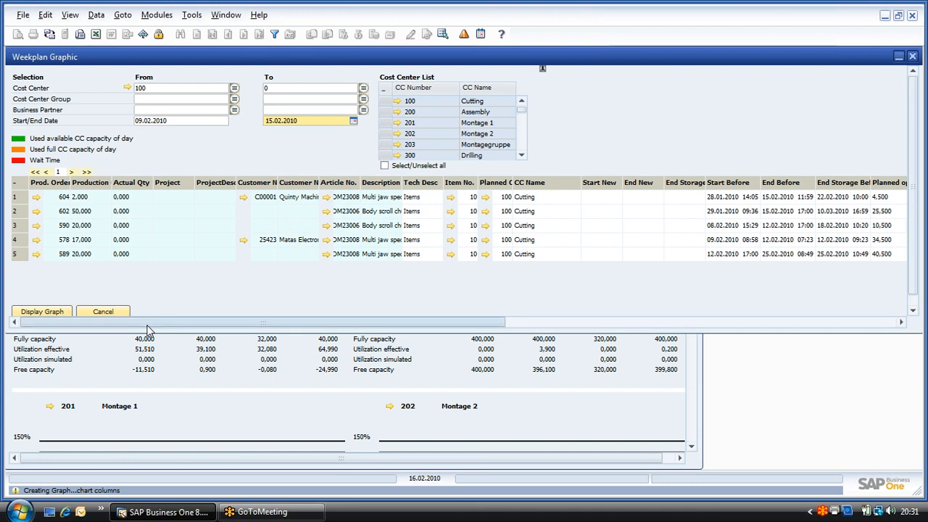
{"action": "left_click_drag", "start_coordinate": [146, 326], "coordinate": [588, 290]}
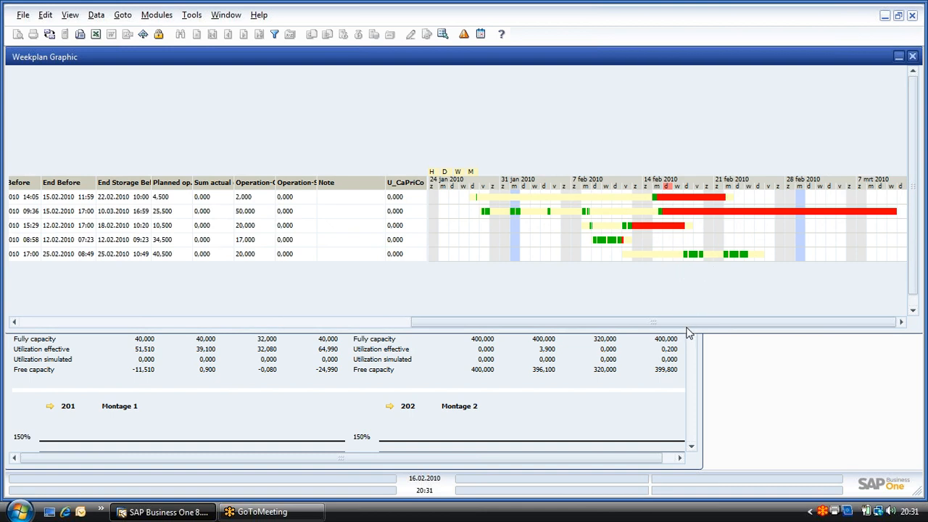
{"action": "left_click_drag", "start_coordinate": [689, 322], "coordinate": [269, 300]}
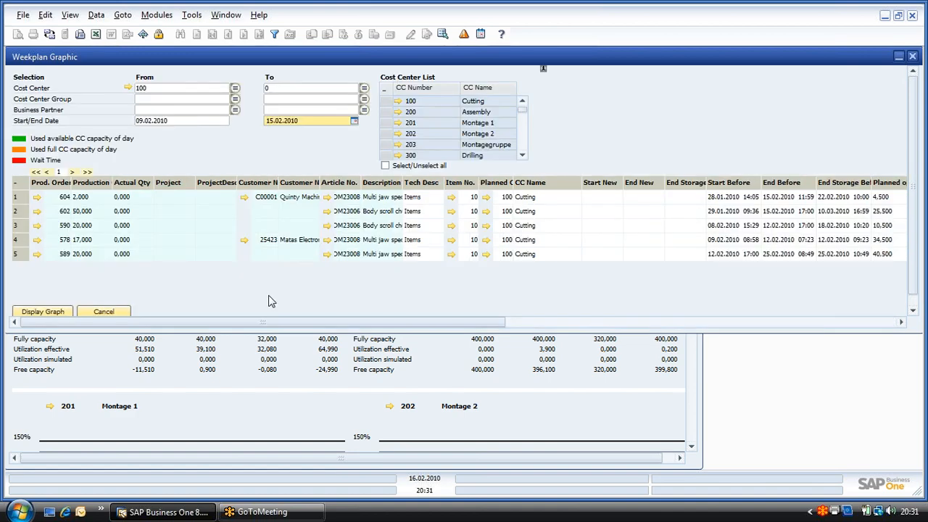
{"action": "left_click", "coordinate": [913, 56]}
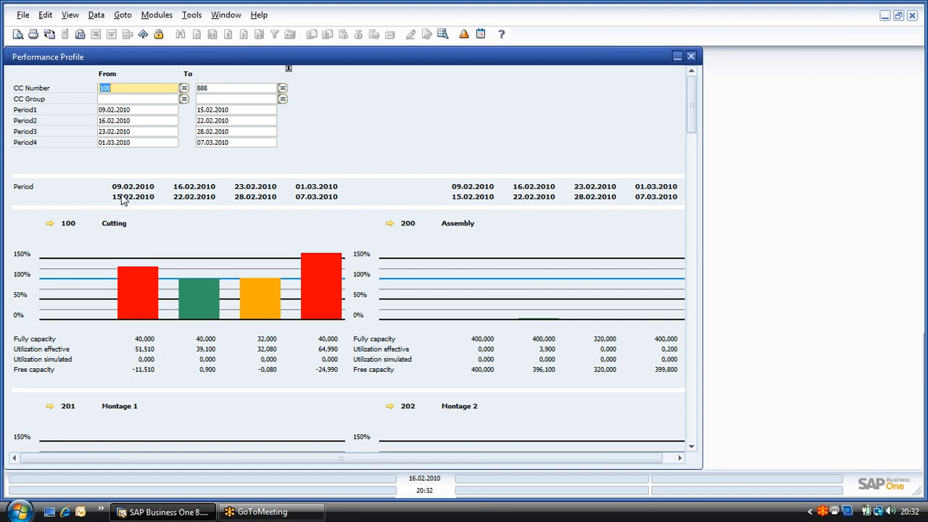
Step: Open the calendar update for cost center 100 Cutting and set its date range to 09.02.2010 through 15.02.2010
{"action": "left_click", "coordinate": [63, 232]}
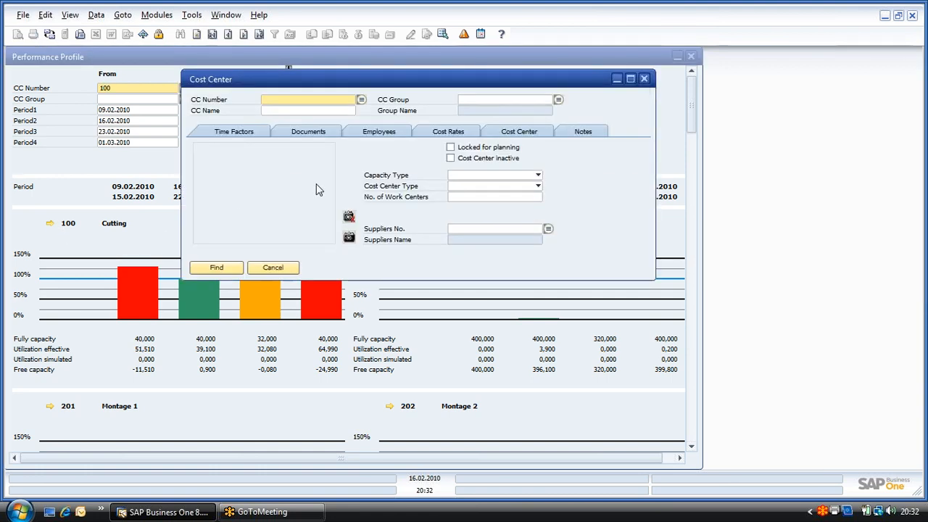
{"action": "right_click", "coordinate": [373, 161]}
{"action": "left_click", "coordinate": [411, 274]}
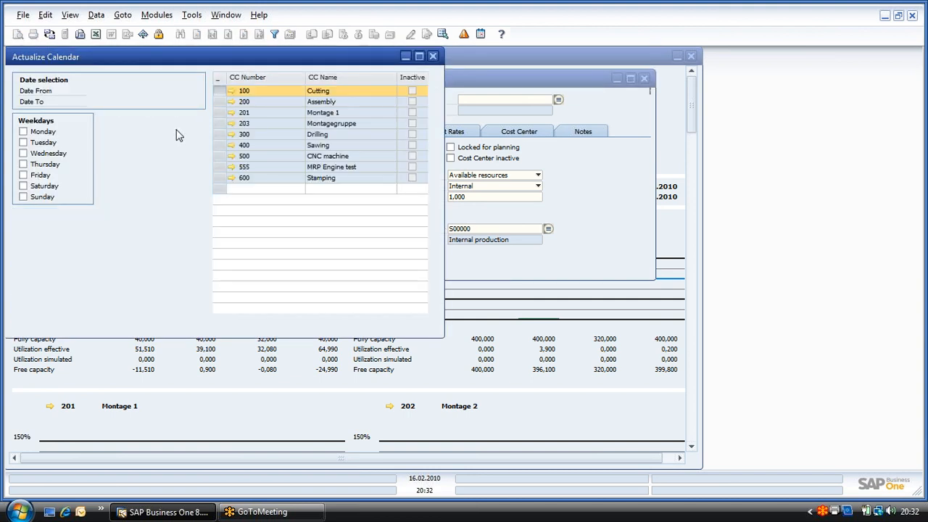
{"action": "type", "text": "0902"}
{"action": "key", "text": "Tab"}
{"action": "type", "text": "1502"}
{"action": "key", "text": "Tab"}
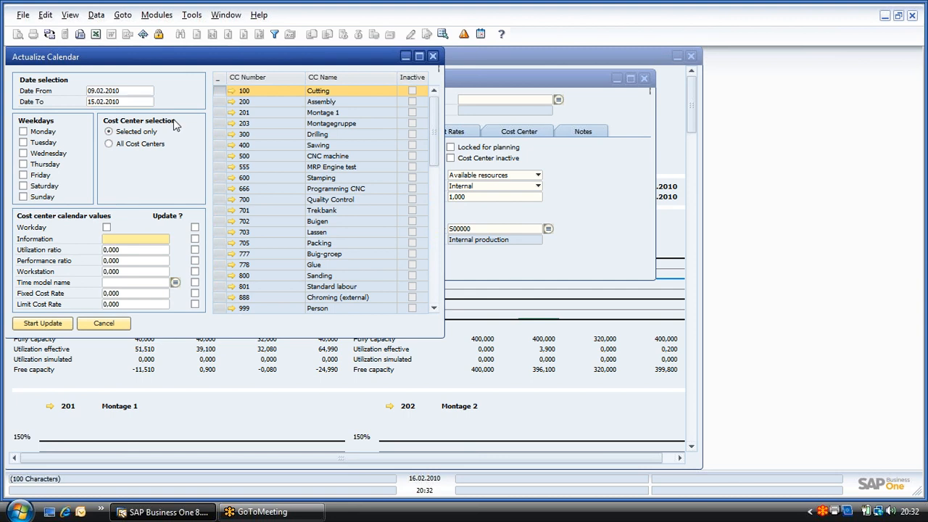
Step: Include Monday through Friday as the weekdays for the Cutting calendar update
{"action": "left_click", "coordinate": [23, 132]}
{"action": "left_click", "coordinate": [22, 142]}
{"action": "left_click", "coordinate": [23, 153]}
{"action": "left_click", "coordinate": [22, 164]}
{"action": "left_click", "coordinate": [22, 175]}
{"action": "left_click", "coordinate": [174, 283]}
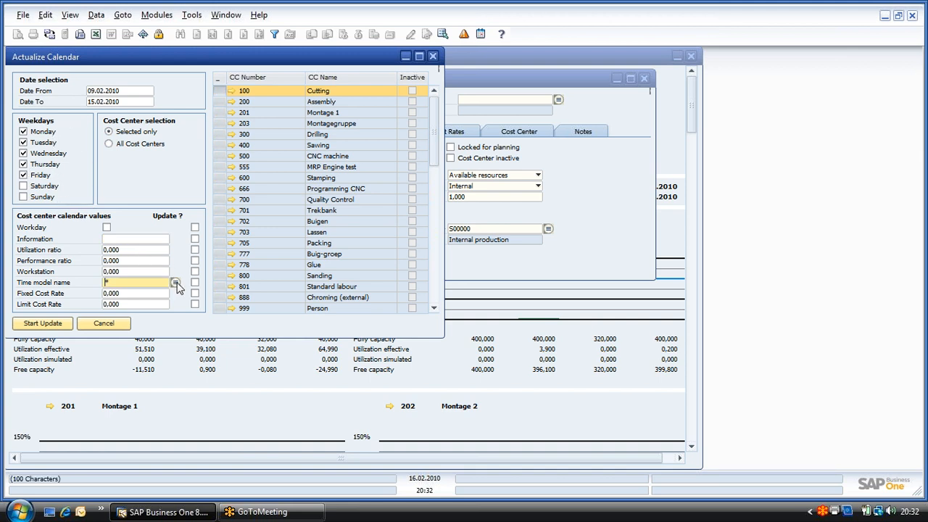
{"action": "double_click", "coordinate": [278, 251]}
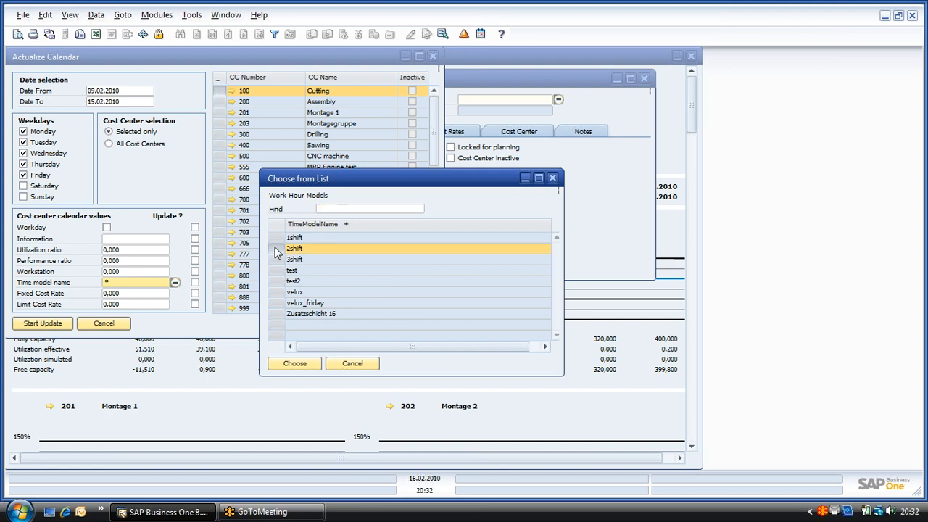
{"action": "left_click", "coordinate": [194, 283]}
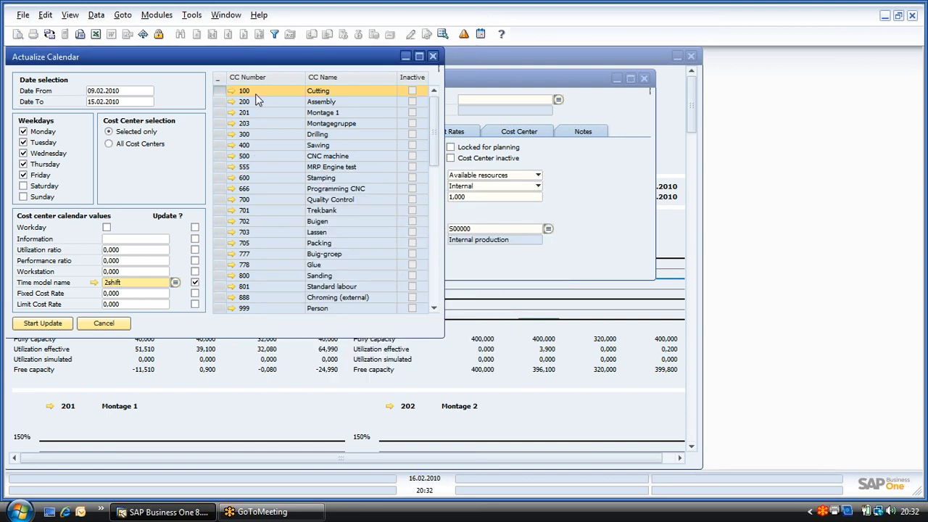
{"action": "left_click", "coordinate": [43, 325]}
{"action": "left_click", "coordinate": [433, 55]}
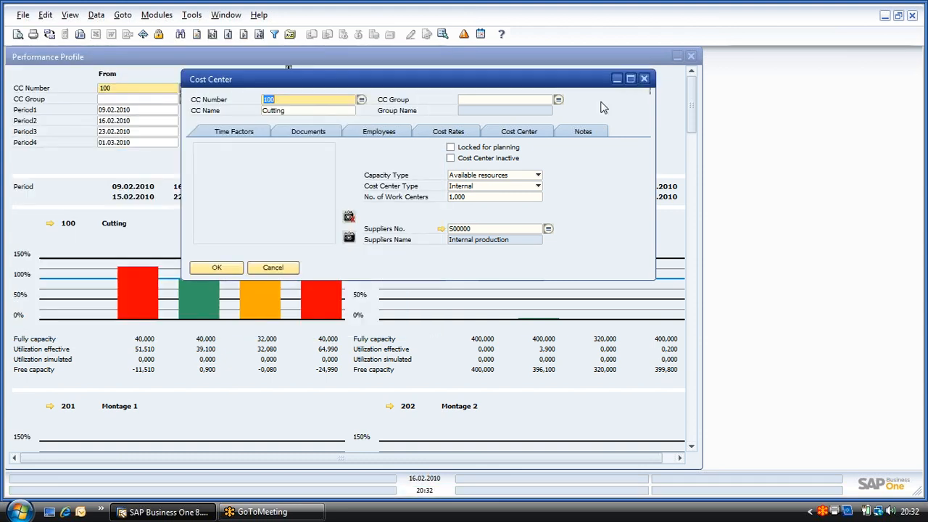
{"action": "left_click", "coordinate": [645, 78]}
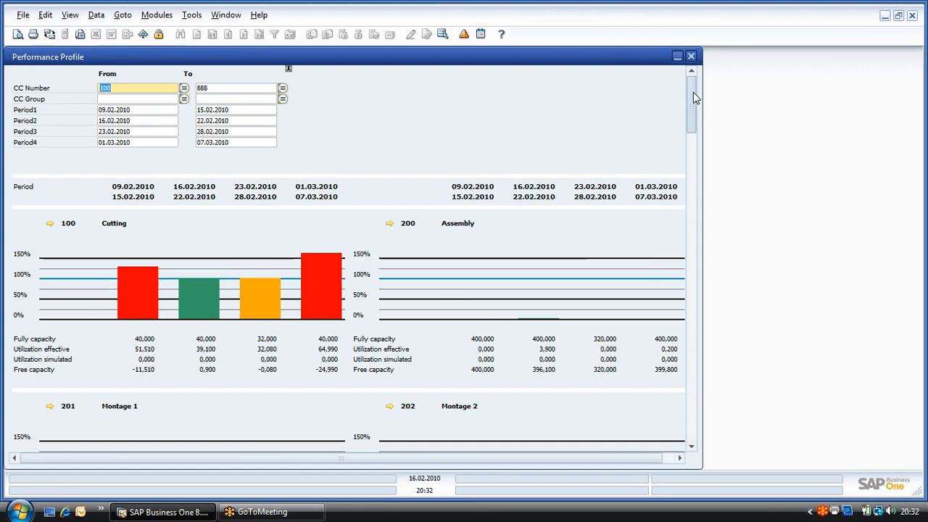
Step: Review the Performance Profile down to the total of all cost centers, and open the Weekplan Graphic for Cutting's first period
{"action": "left_click_drag", "start_coordinate": [693, 94], "coordinate": [692, 417]}
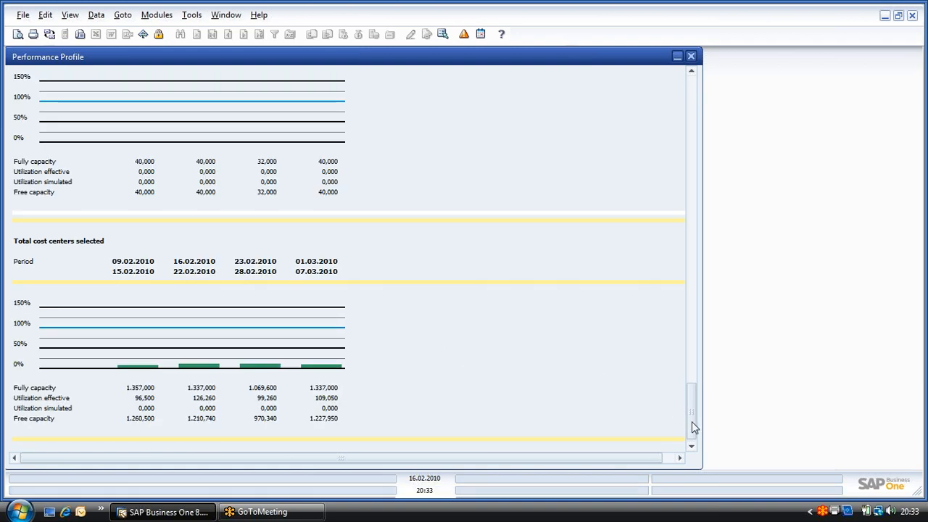
{"action": "left_click_drag", "start_coordinate": [693, 426], "coordinate": [692, 116]}
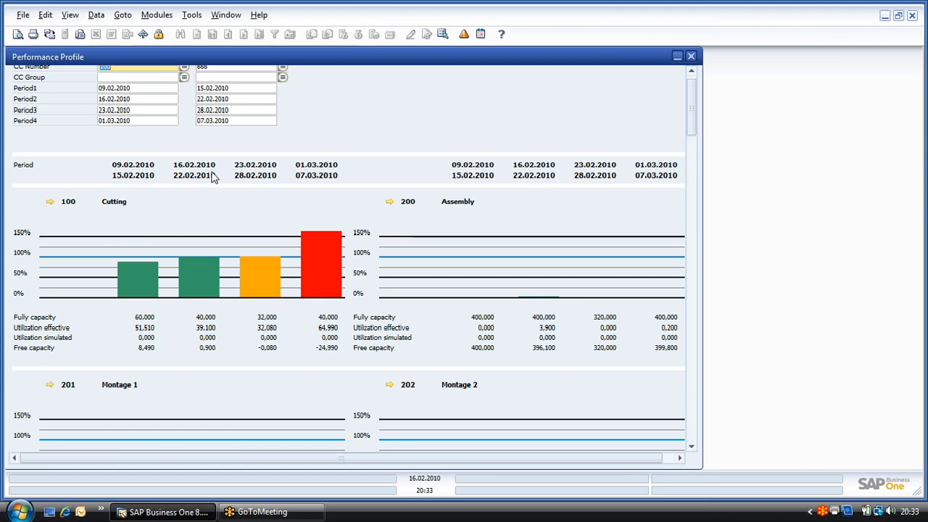
{"action": "double_click", "coordinate": [135, 285]}
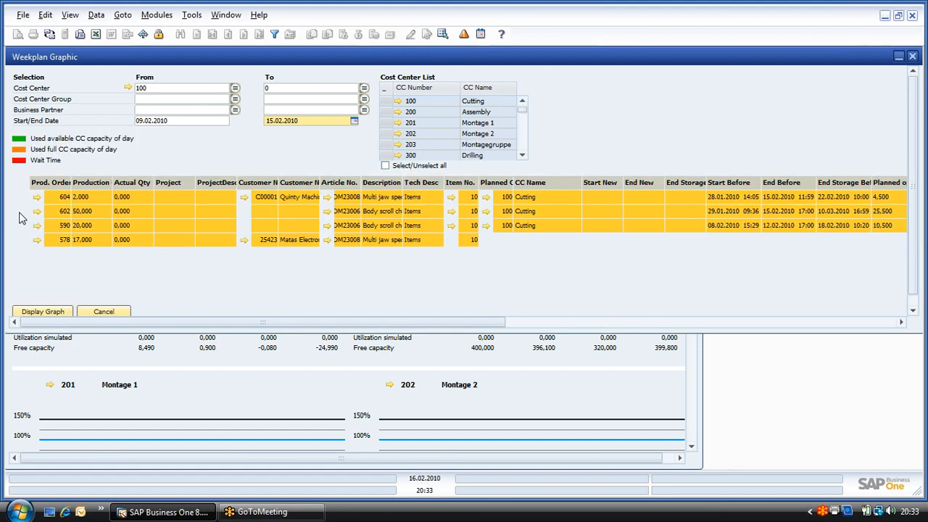
Step: Bring up Reschedule Production Orders for the week plan's orders, enlarge it and examine the new date and scheduling columns
{"action": "right_click", "coordinate": [594, 130]}
{"action": "left_click", "coordinate": [631, 162]}
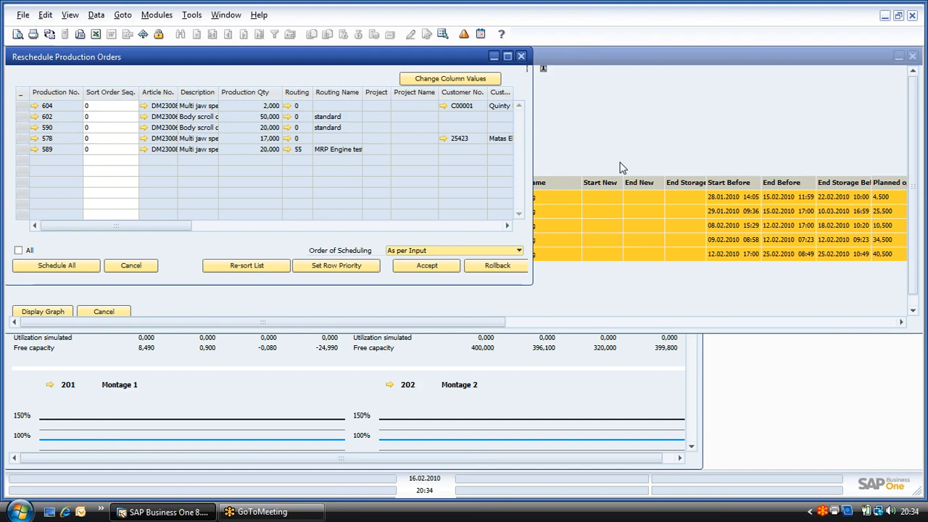
{"action": "left_click", "coordinate": [508, 57]}
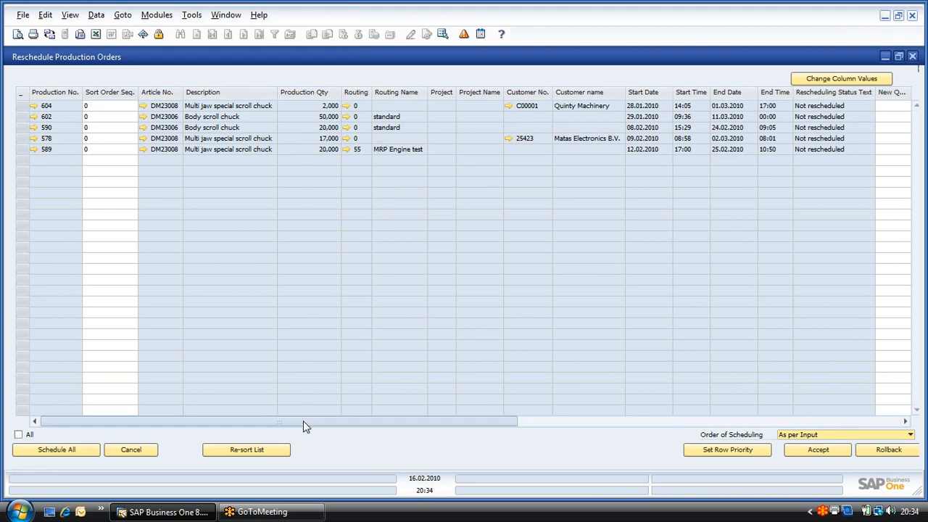
{"action": "left_click_drag", "start_coordinate": [303, 421], "coordinate": [659, 420]}
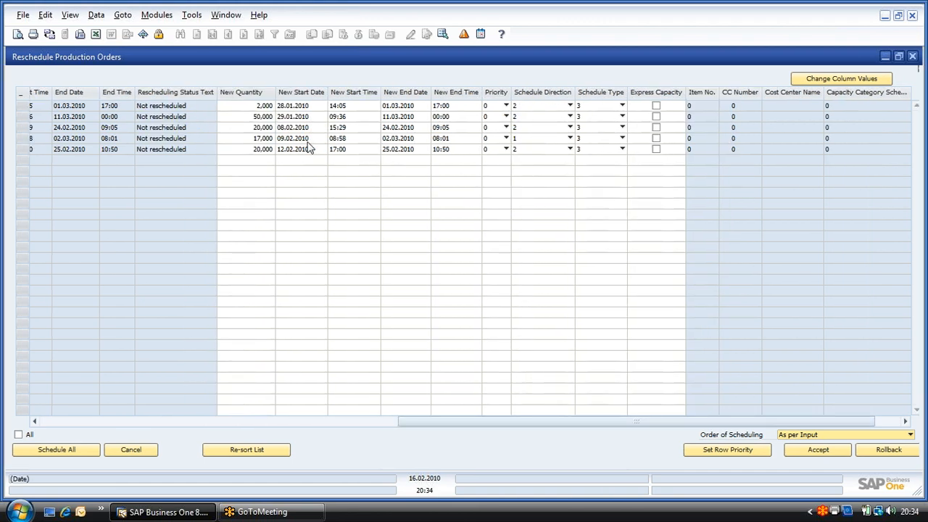
Step: Set the new start date to 01.04.2010, the schedule direction to Schedule forward and the order of scheduling to Successive, Forward
{"action": "left_click", "coordinate": [815, 78]}
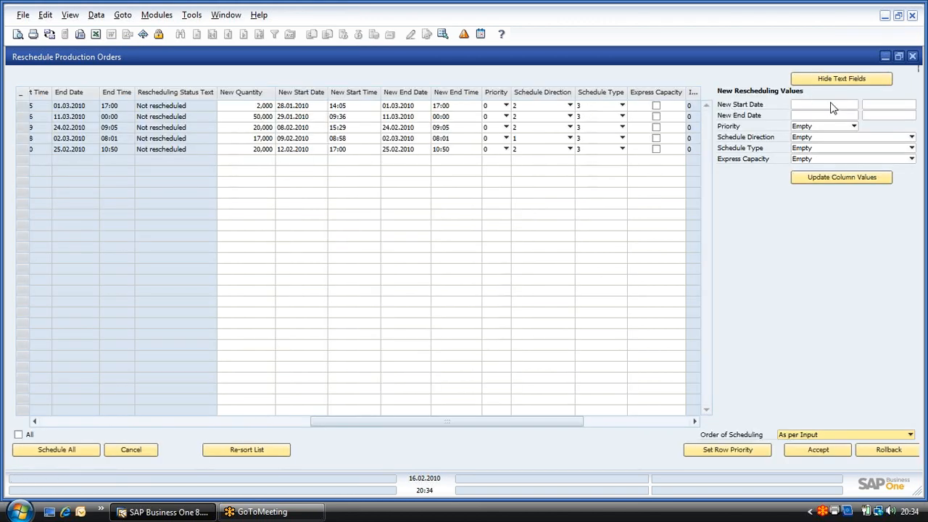
{"action": "left_click", "coordinate": [824, 109]}
{"action": "type", "text": "0104"}
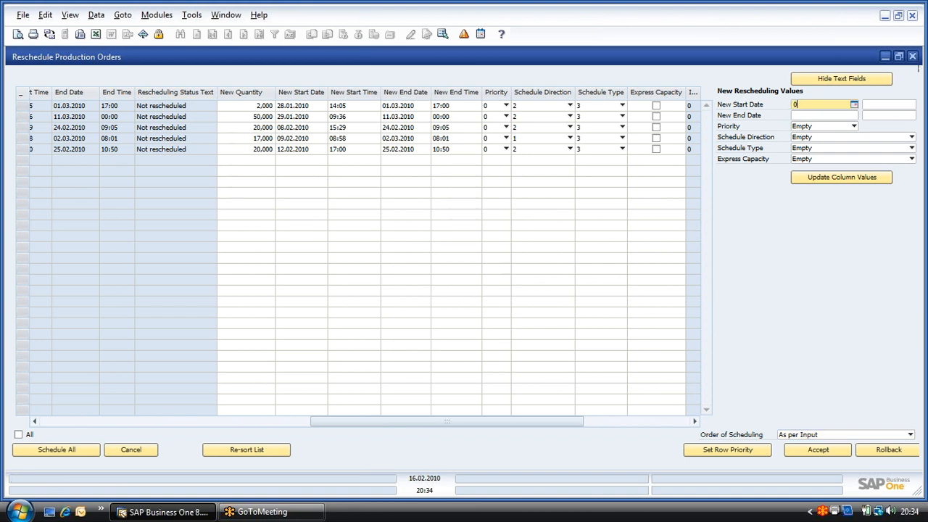
{"action": "key", "text": "Tab"}
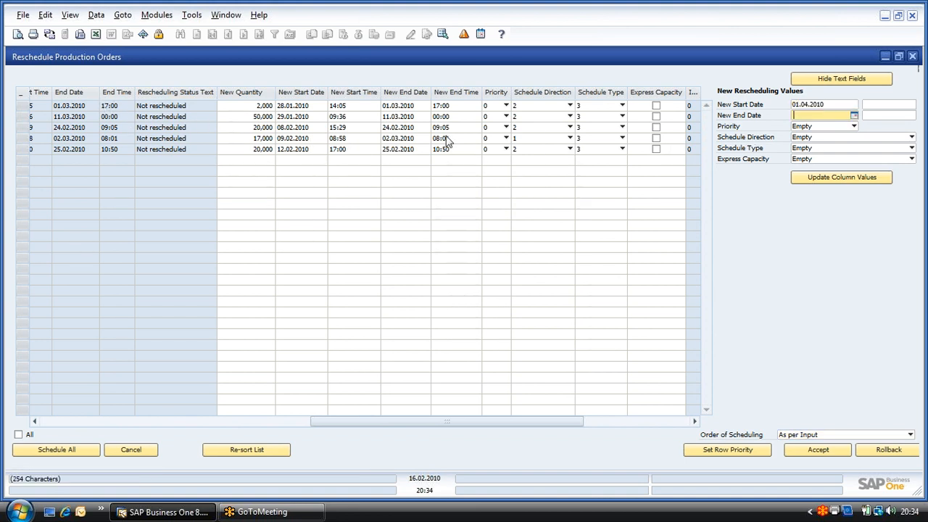
{"action": "left_click", "coordinate": [804, 138]}
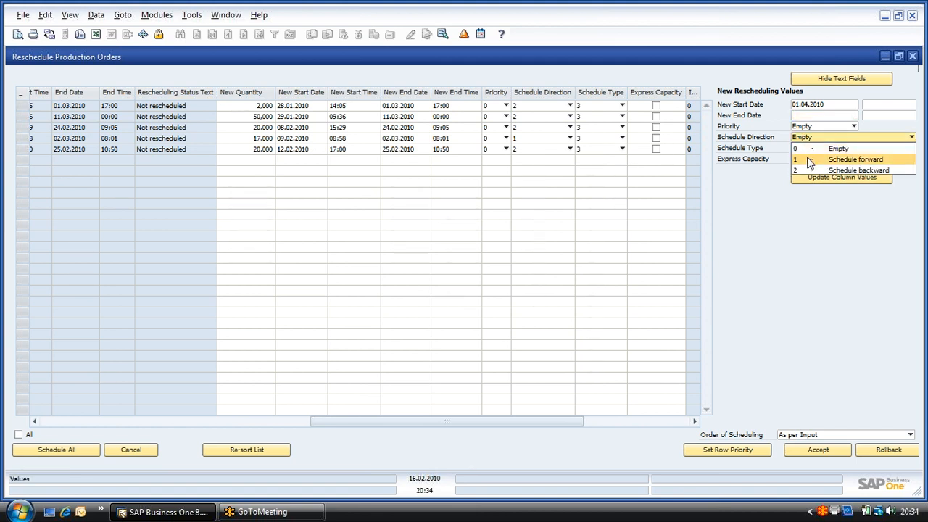
{"action": "left_click", "coordinate": [810, 160]}
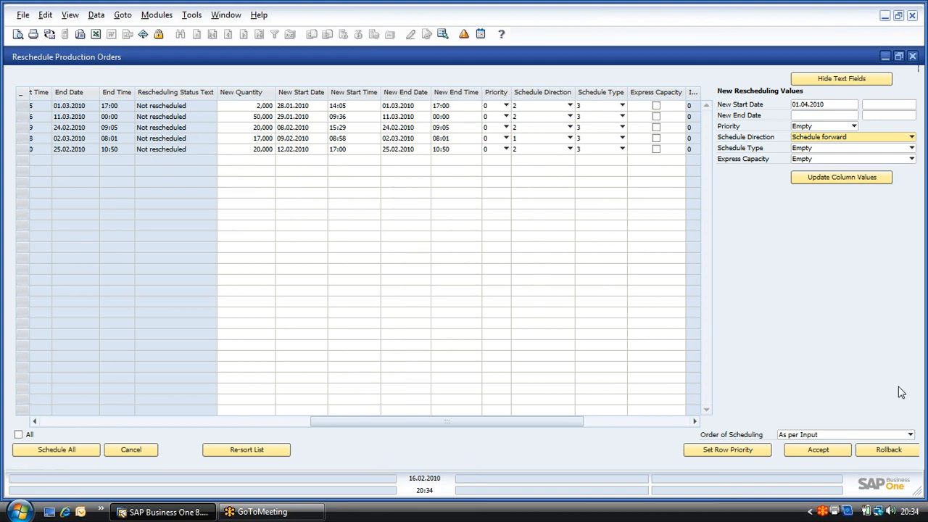
{"action": "left_click", "coordinate": [854, 434]}
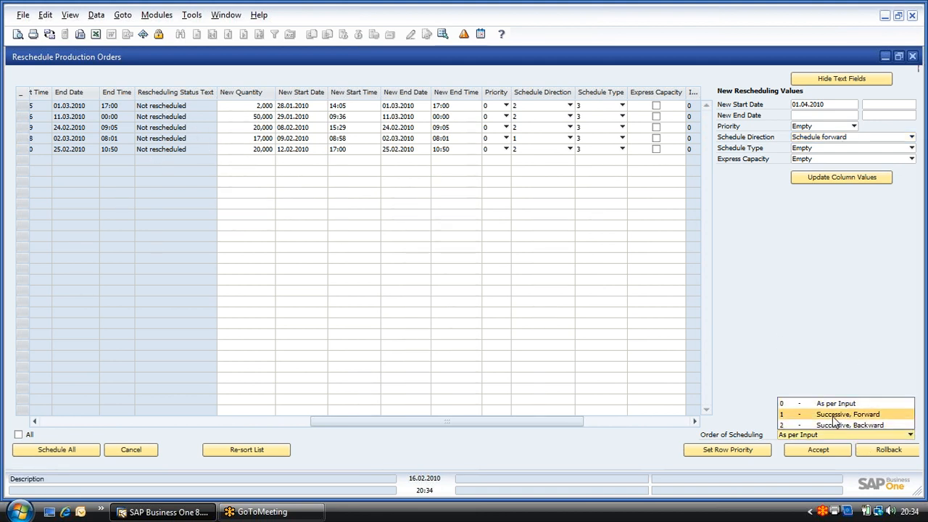
{"action": "left_click", "coordinate": [834, 414]}
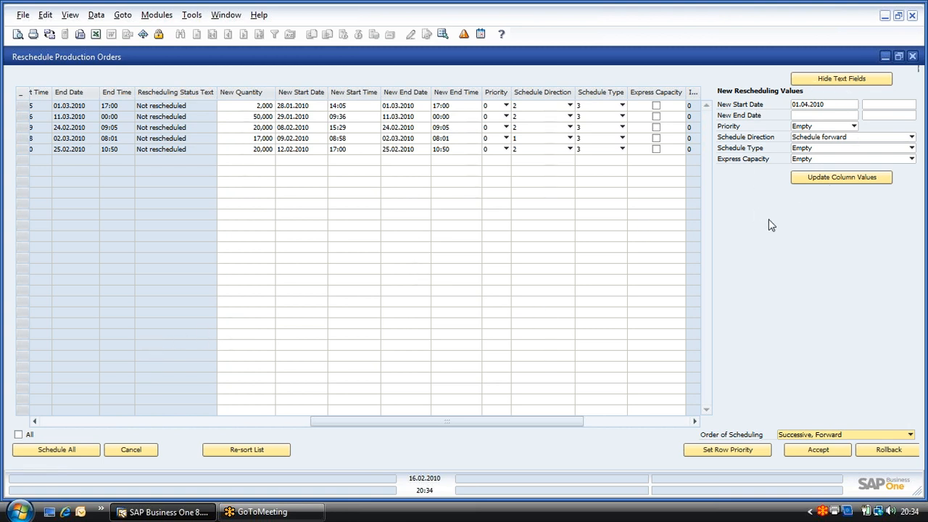
Step: Apply the new rescheduling values to all listed production orders and schedule them all
{"action": "left_click", "coordinate": [18, 434]}
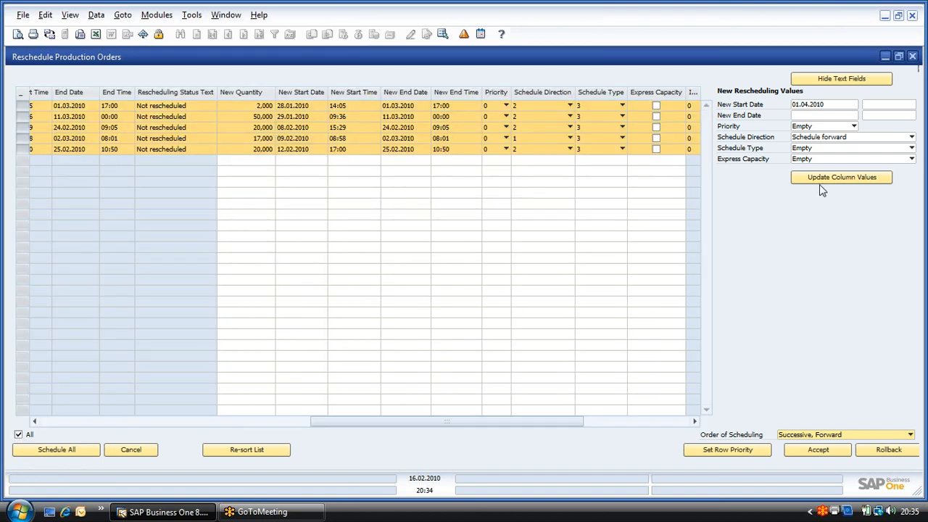
{"action": "left_click", "coordinate": [848, 182]}
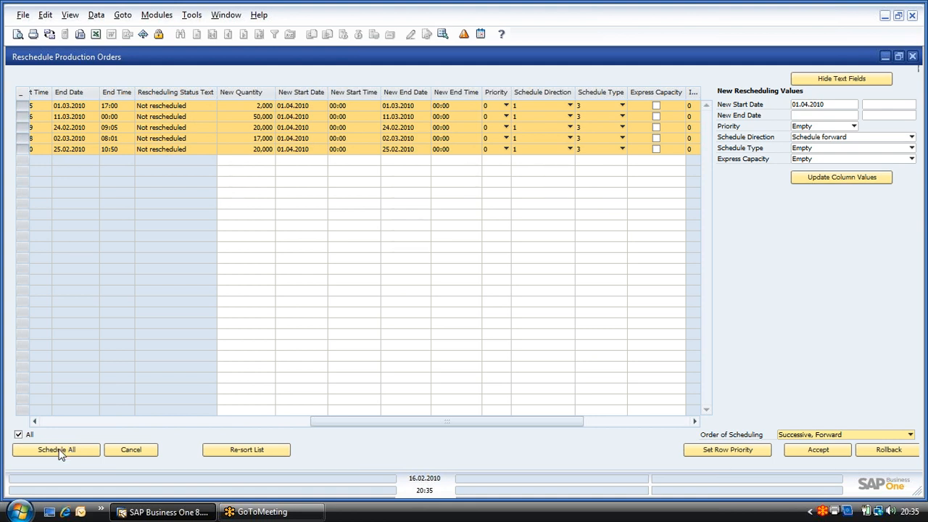
{"action": "left_click", "coordinate": [64, 457]}
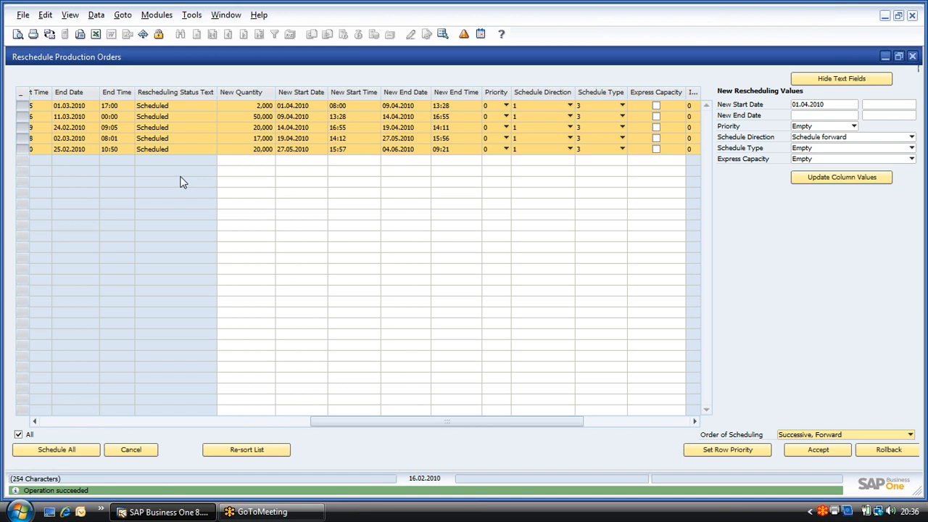
Step: Compare the original and newly scheduled bars of the orders on the Production orders control board, and close the board
{"action": "right_click", "coordinate": [722, 230]}
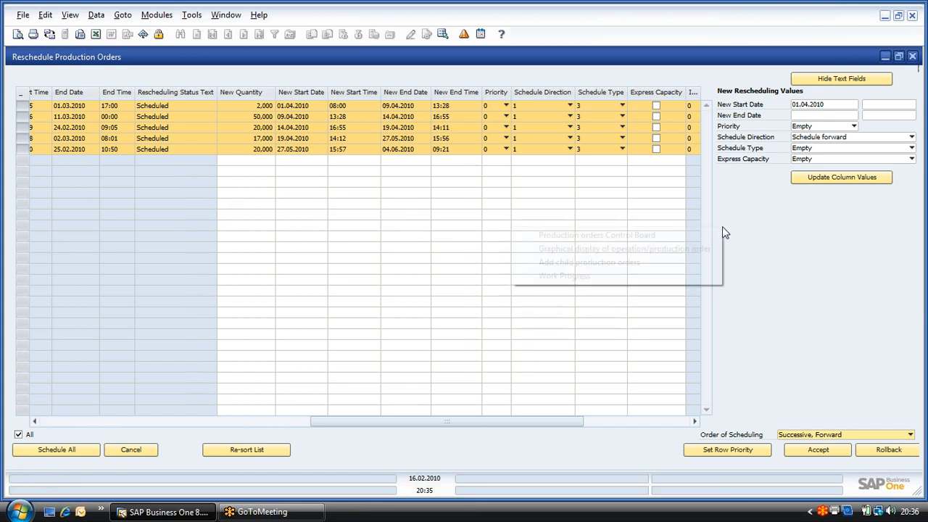
{"action": "left_click", "coordinate": [596, 237]}
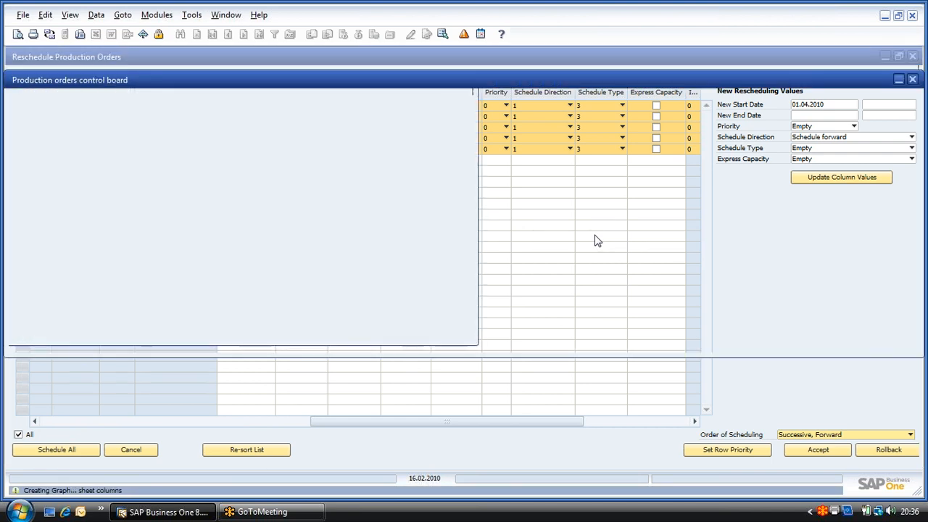
{"action": "left_click_drag", "start_coordinate": [151, 336], "coordinate": [379, 333]}
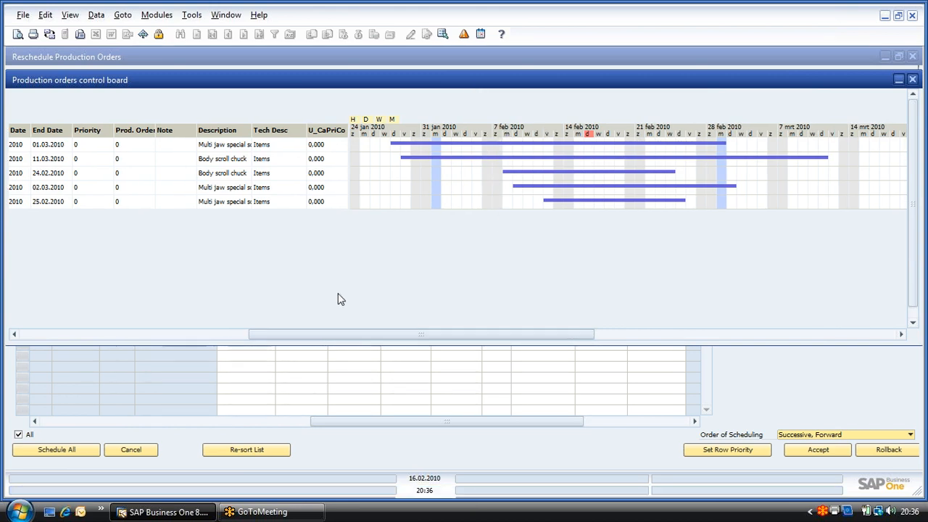
{"action": "left_click_drag", "start_coordinate": [304, 337], "coordinate": [613, 335]}
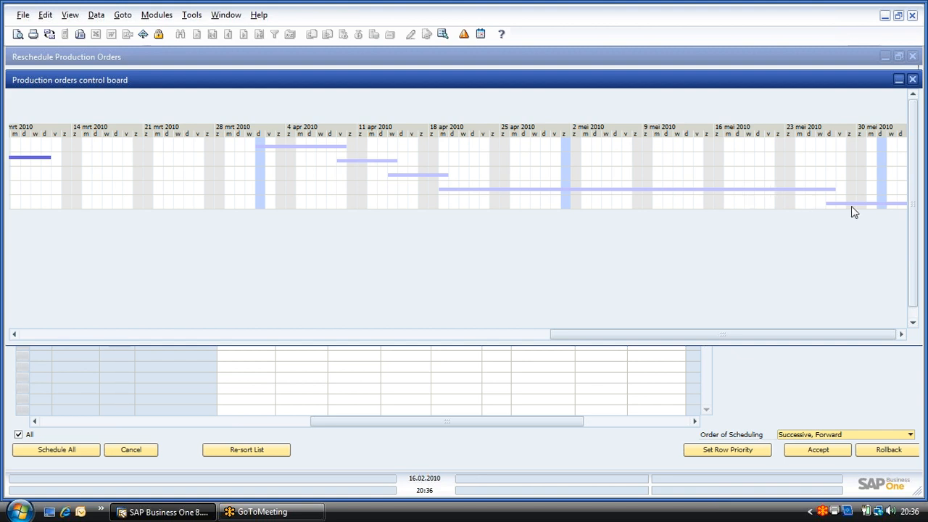
{"action": "left_click", "coordinate": [912, 79]}
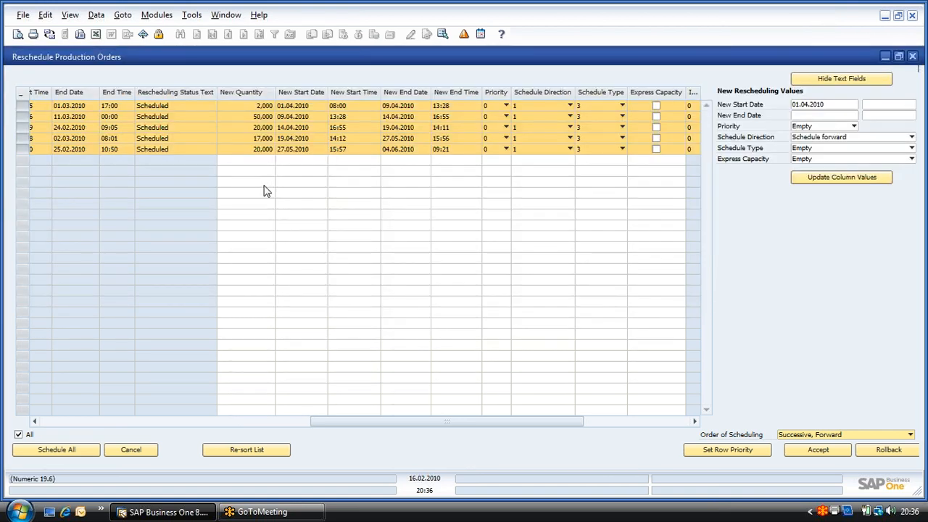
Step: Accept the new values for the rescheduled production orders and close Reschedule Production Orders
{"action": "left_click", "coordinate": [815, 452]}
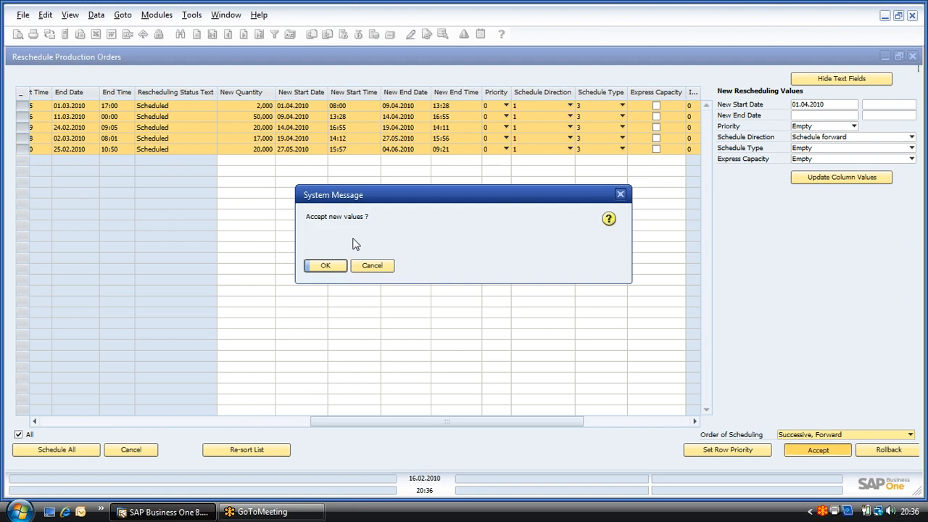
{"action": "left_click", "coordinate": [326, 266]}
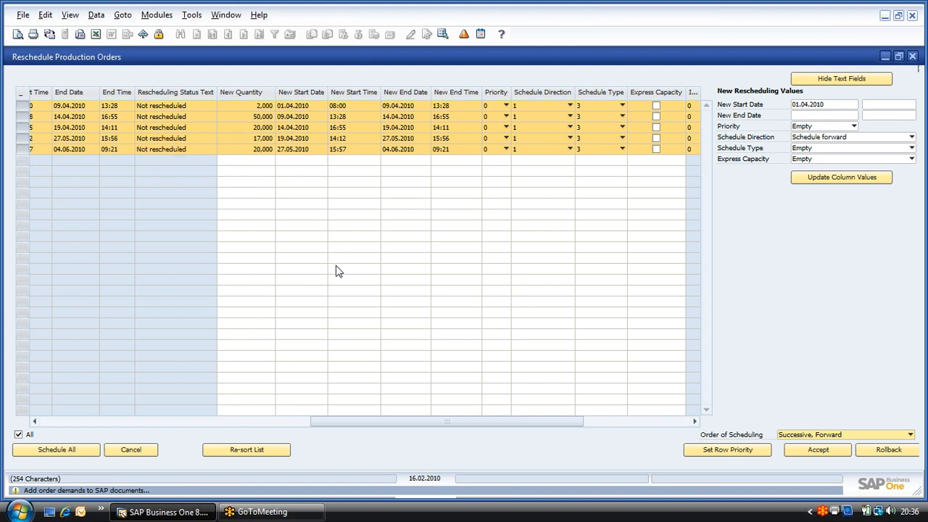
{"action": "left_click", "coordinate": [912, 56]}
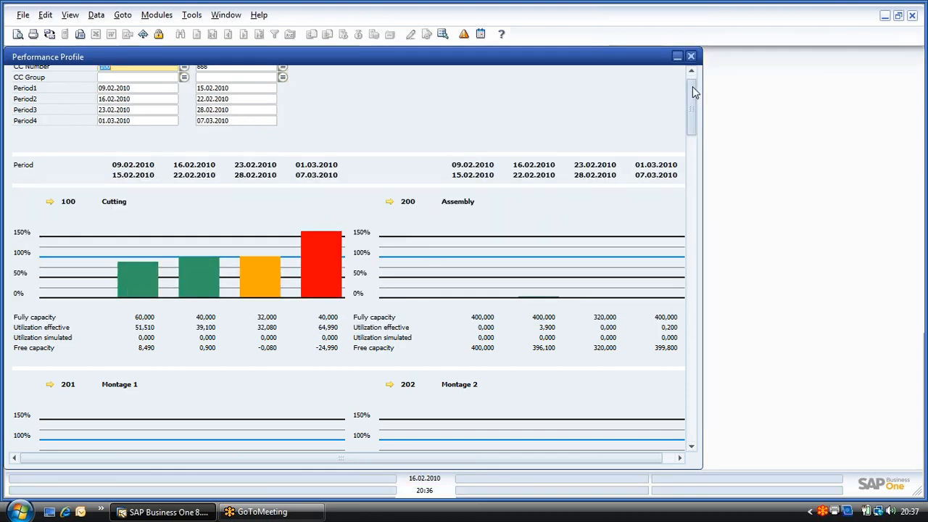
Step: Check the Performance Profile after rescheduling, from the cost center total back up to Cutting, and close it
{"action": "left_click_drag", "start_coordinate": [693, 93], "coordinate": [694, 415]}
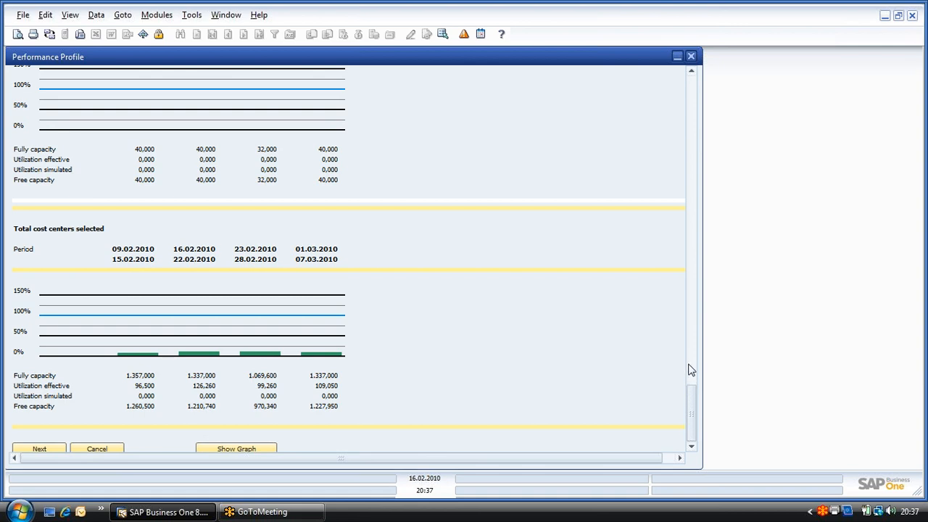
{"action": "scroll", "coordinate": [691, 392], "scroll_direction": "up", "scroll_amount": 1}
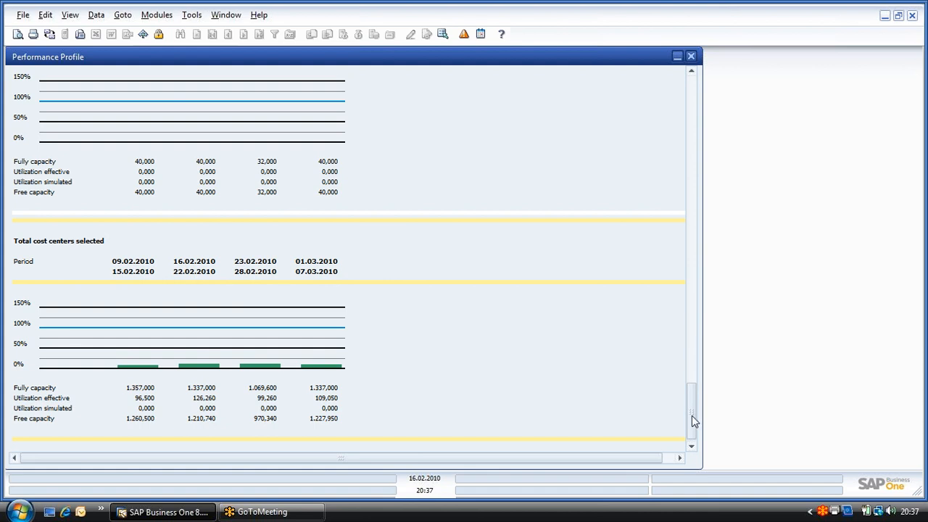
{"action": "left_click", "coordinate": [690, 180]}
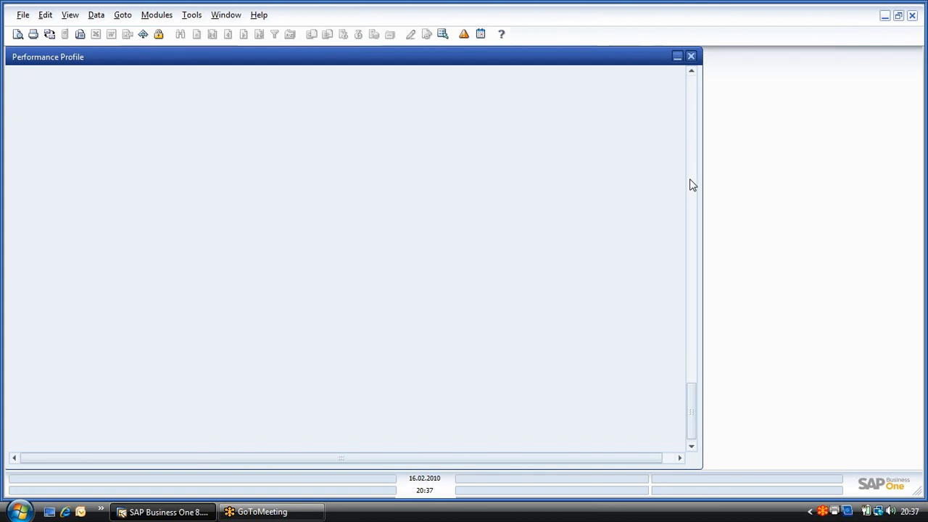
{"action": "left_click", "coordinate": [691, 185]}
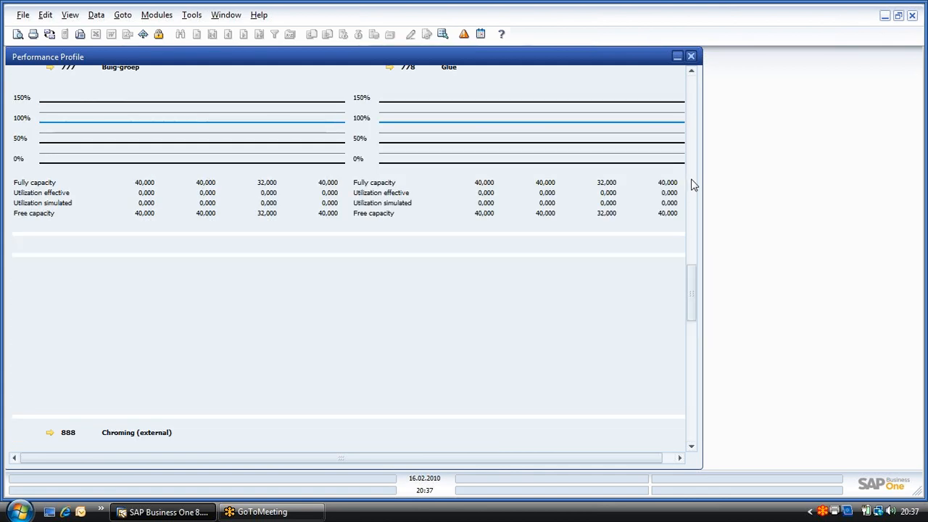
{"action": "left_click", "coordinate": [692, 185]}
{"action": "left_click", "coordinate": [689, 202]}
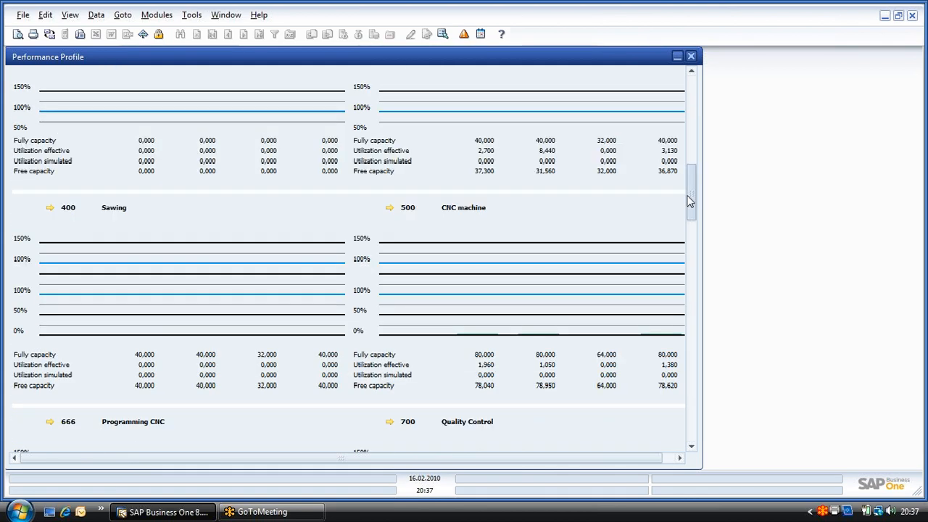
{"action": "left_click_drag", "start_coordinate": [690, 202], "coordinate": [688, 128]}
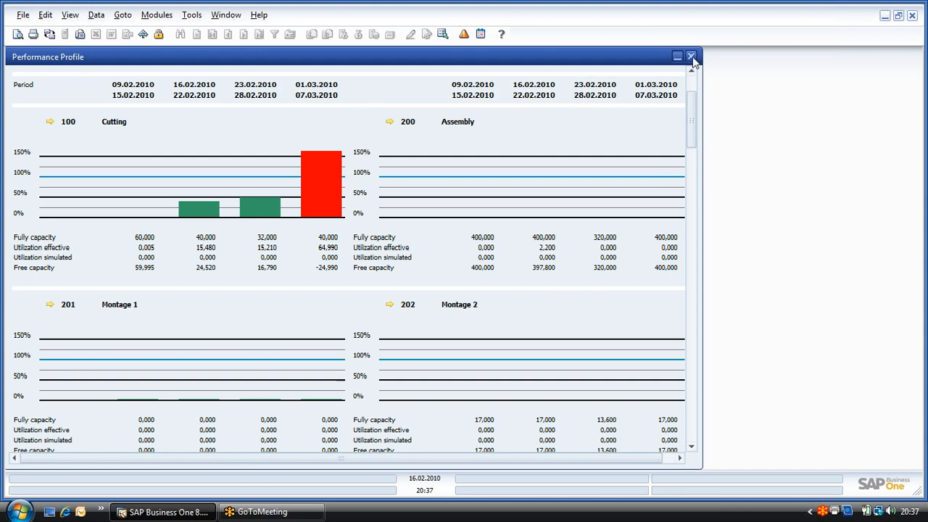
{"action": "key", "text": "Escape"}
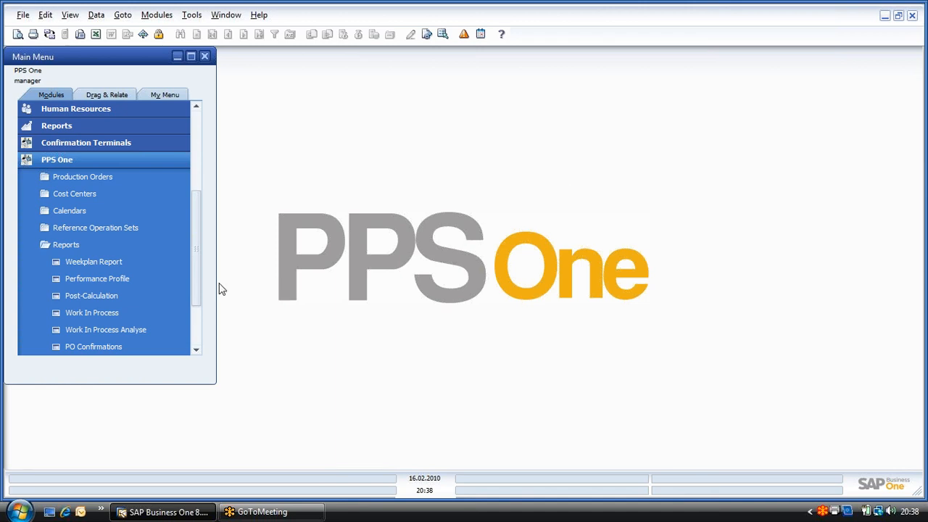
Step: Open the PPS One Production Order form and find production order 601
{"action": "left_click", "coordinate": [62, 247]}
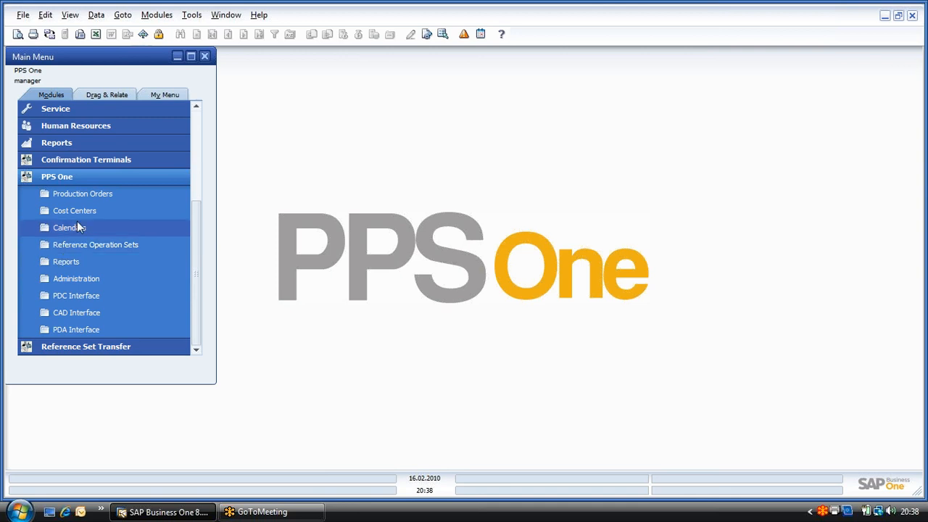
{"action": "left_click", "coordinate": [87, 195]}
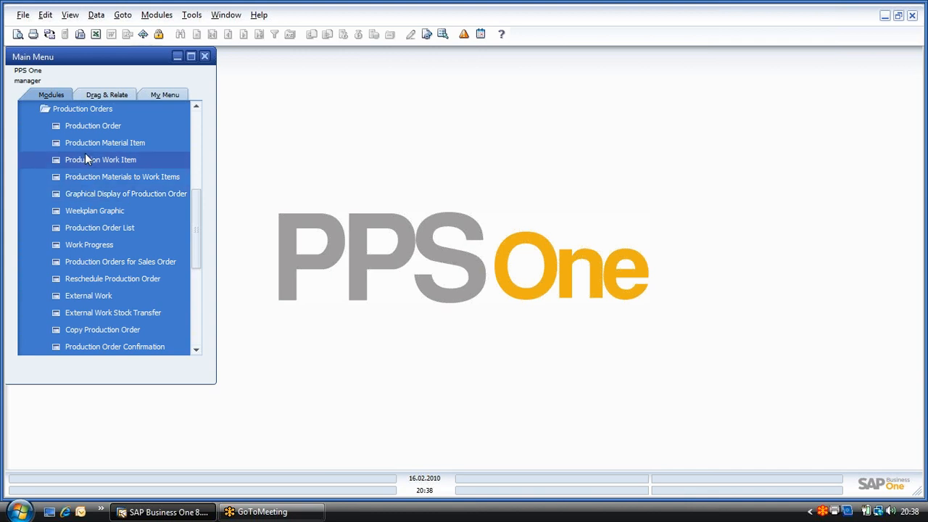
{"action": "left_click", "coordinate": [91, 128]}
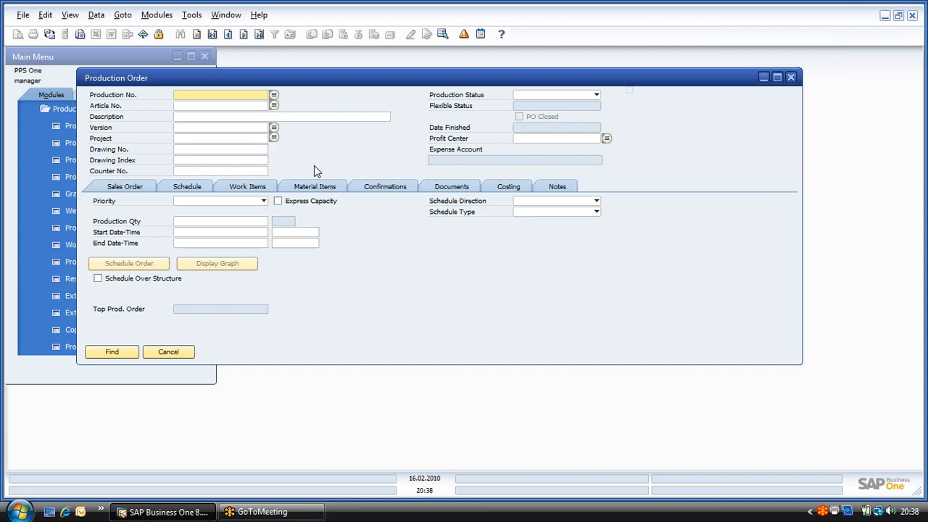
{"action": "type", "text": "6"}
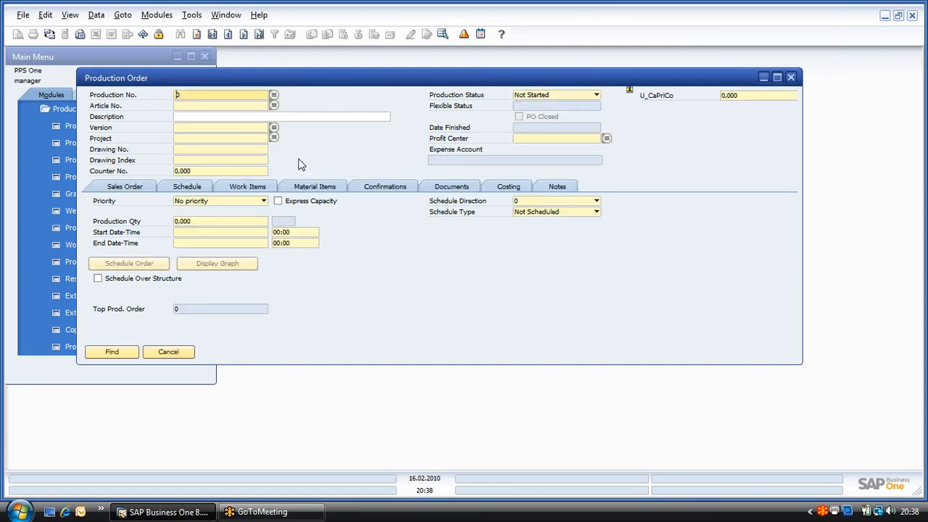
{"action": "type", "text": "000"}
{"action": "key", "text": "Return"}
{"action": "type", "text": "601"}
{"action": "key", "text": "Return"}
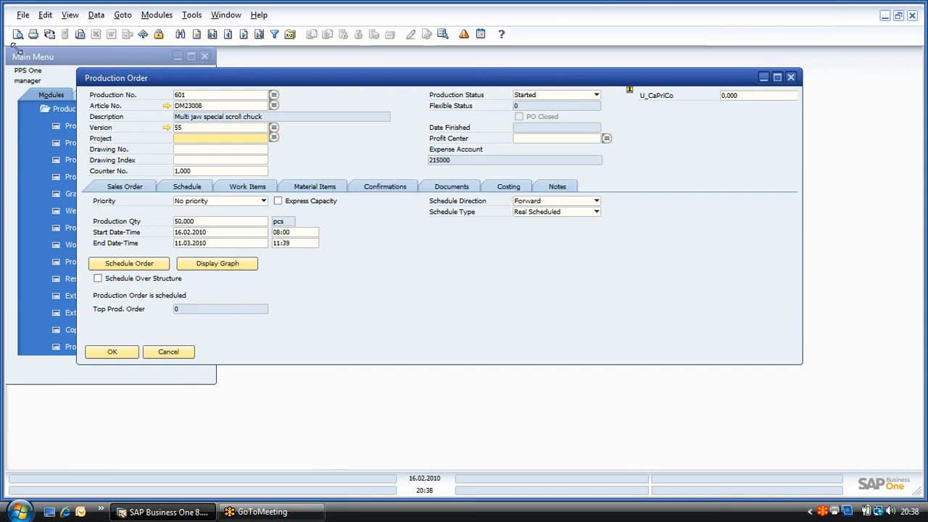
Step: Examine the production status options, sales order details and schedule data of production order 601
{"action": "left_click", "coordinate": [596, 95]}
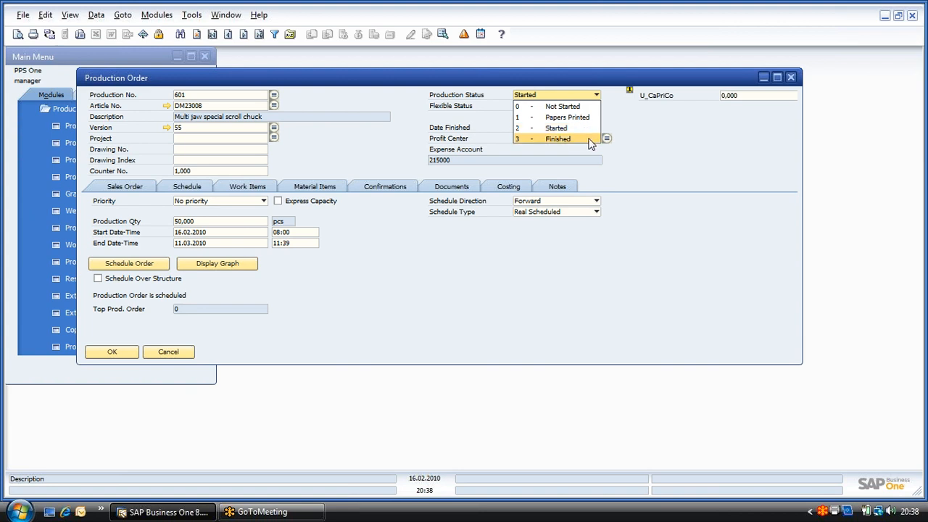
{"action": "left_click", "coordinate": [669, 156]}
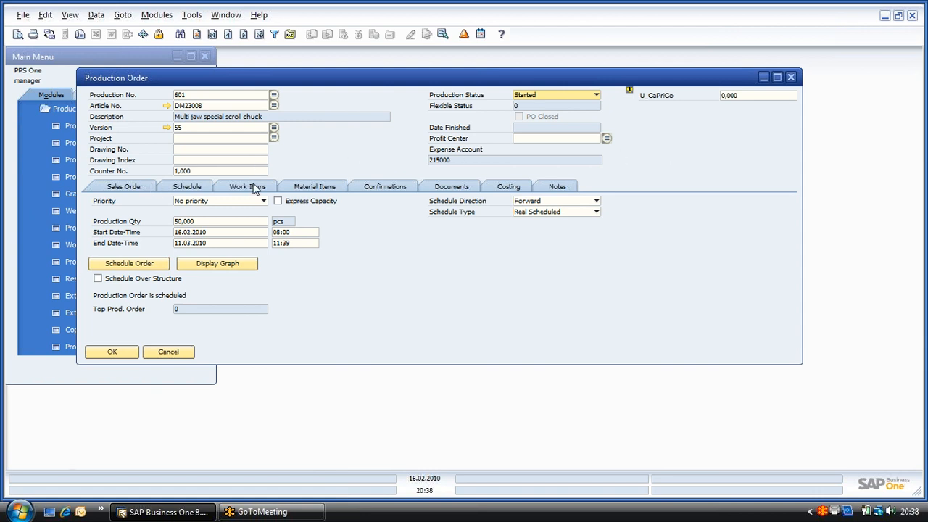
{"action": "left_click", "coordinate": [134, 191]}
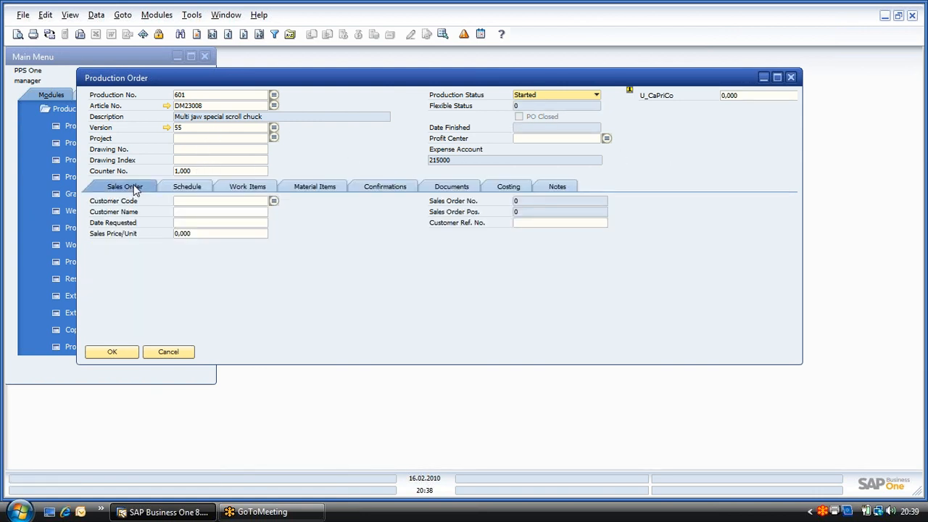
{"action": "left_click", "coordinate": [184, 188]}
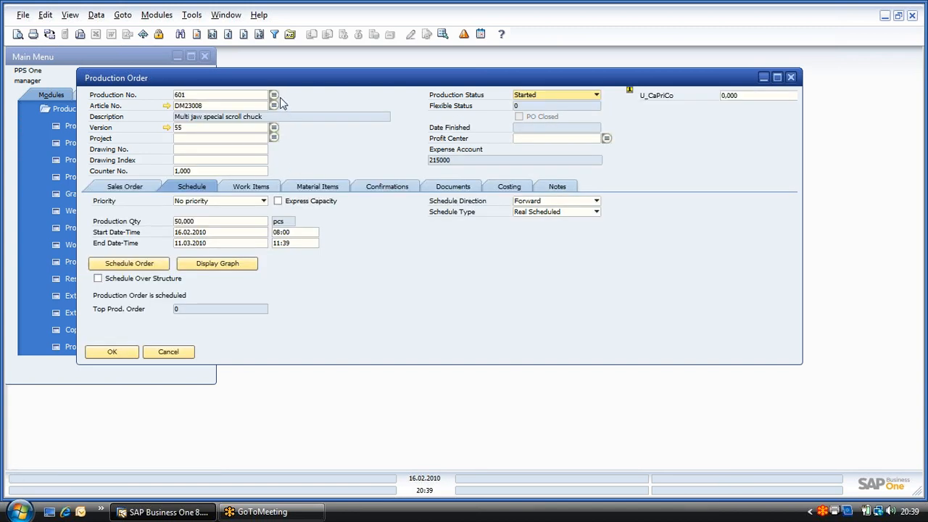
Step: Find production order 649 for article DM23008 through the production order selection list
{"action": "left_click", "coordinate": [194, 35]}
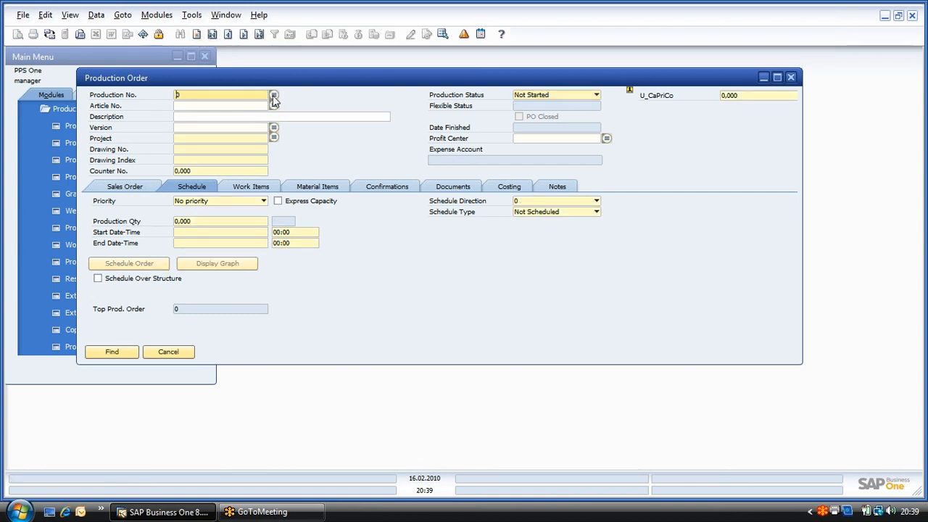
{"action": "left_click", "coordinate": [274, 95]}
{"action": "left_click_drag", "start_coordinate": [557, 250], "coordinate": [552, 351]}
{"action": "left_click", "coordinate": [274, 325]}
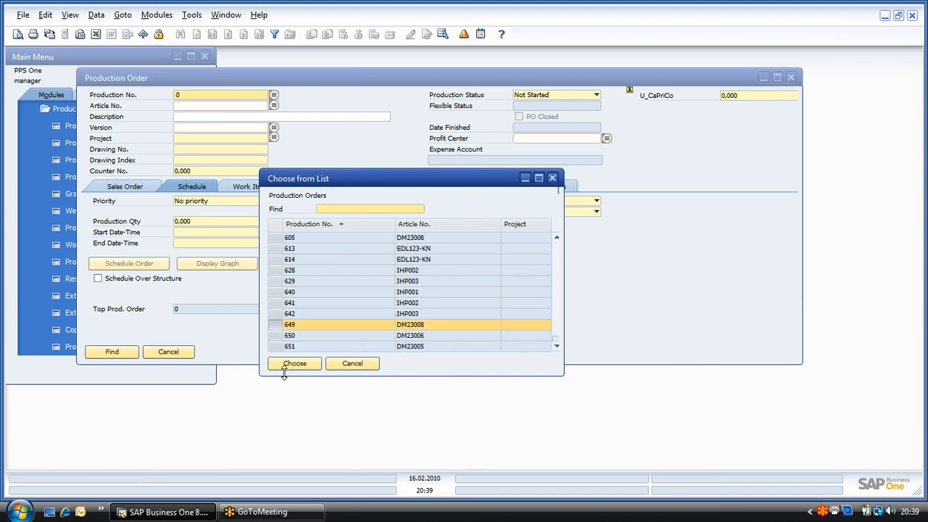
{"action": "left_click", "coordinate": [290, 367]}
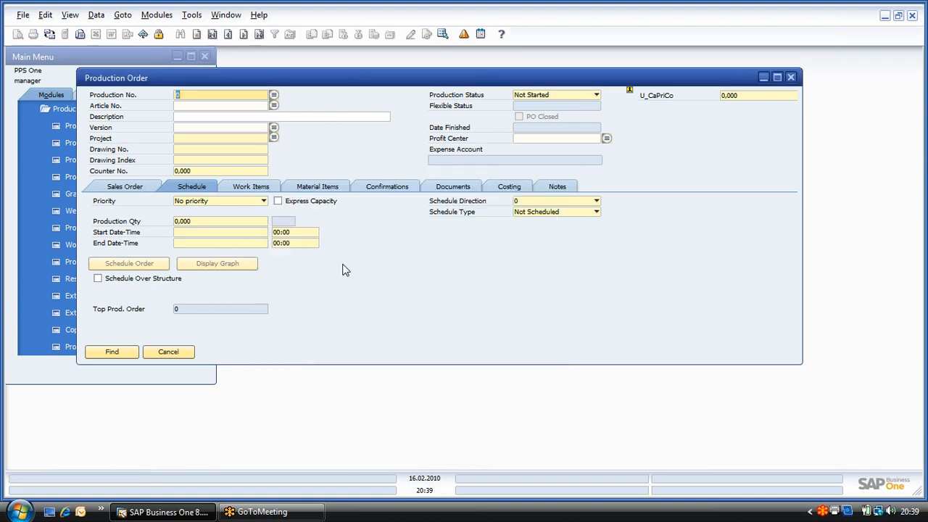
{"action": "left_click", "coordinate": [136, 351]}
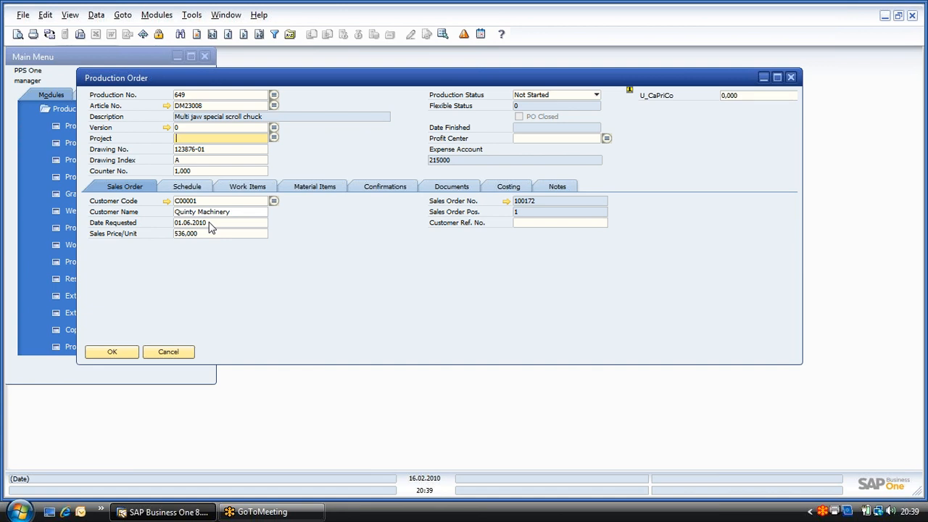
Step: Review the schedule data of production order 649, display its schedule graph and close the graph
{"action": "left_click", "coordinate": [198, 190]}
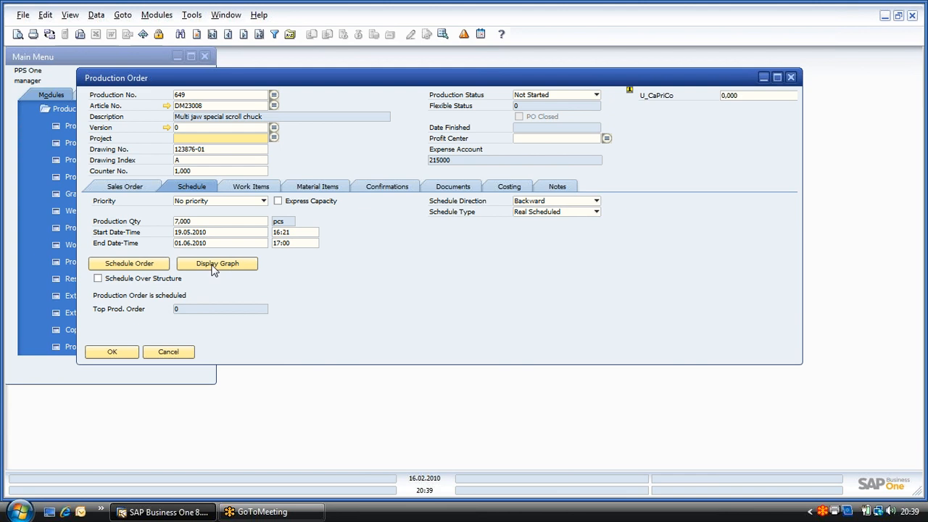
{"action": "left_click", "coordinate": [254, 187]}
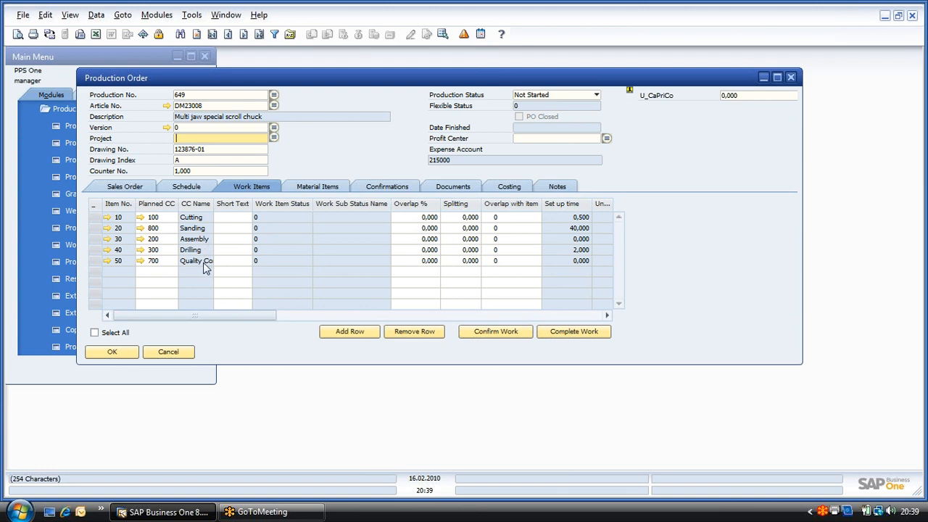
{"action": "left_click", "coordinate": [190, 187]}
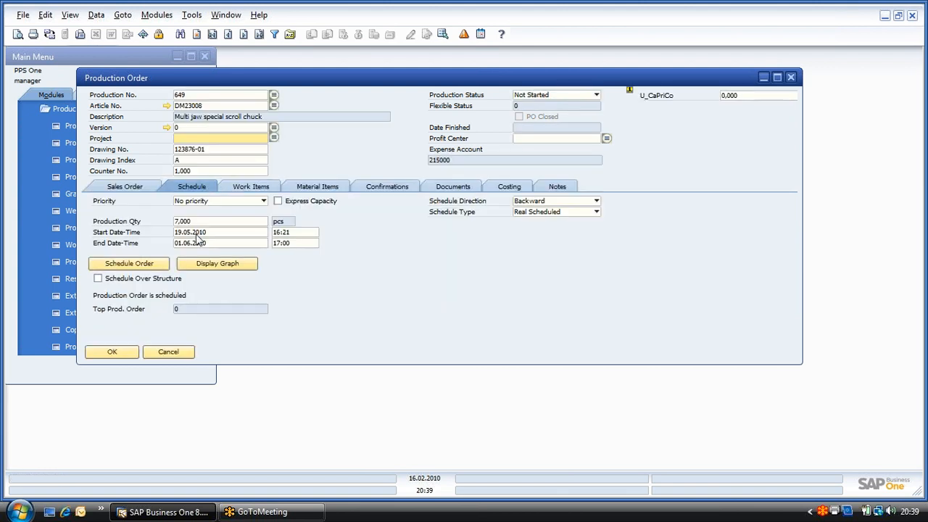
{"action": "left_click", "coordinate": [269, 264]}
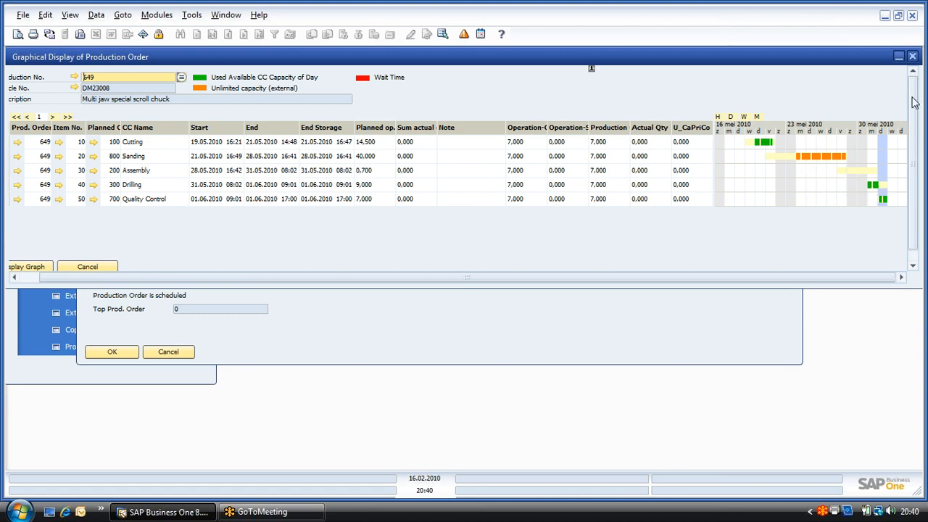
{"action": "left_click", "coordinate": [913, 56]}
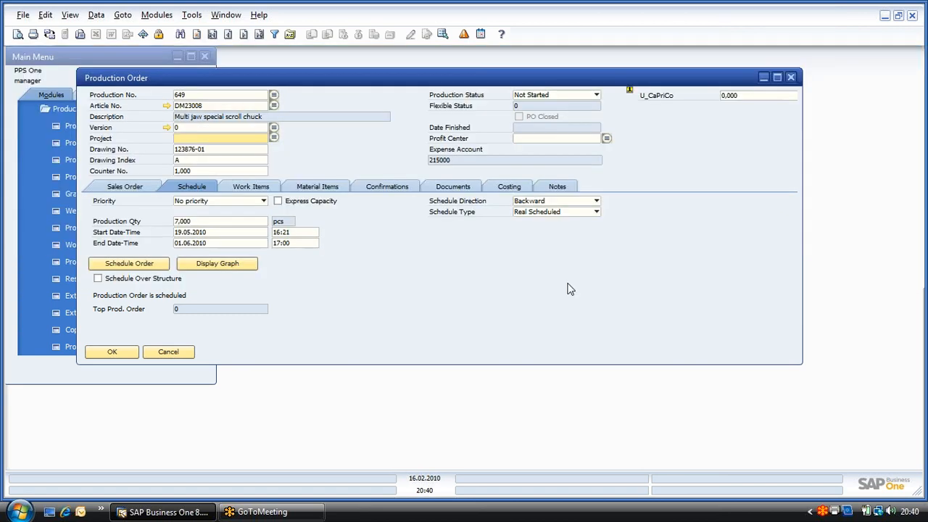
Step: Examine the work items of production order 649, including planned operation times, planned costs and actual sums
{"action": "left_click", "coordinate": [248, 187]}
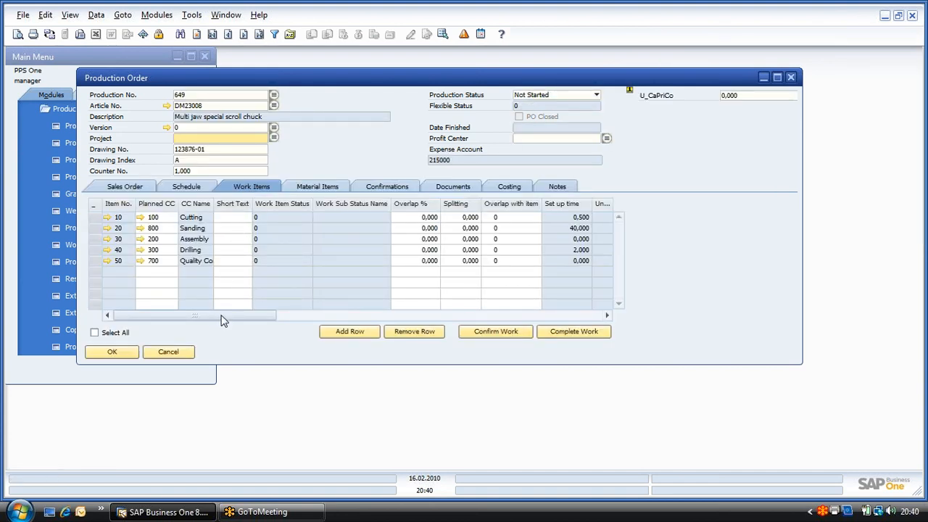
{"action": "left_click_drag", "start_coordinate": [224, 317], "coordinate": [294, 317]}
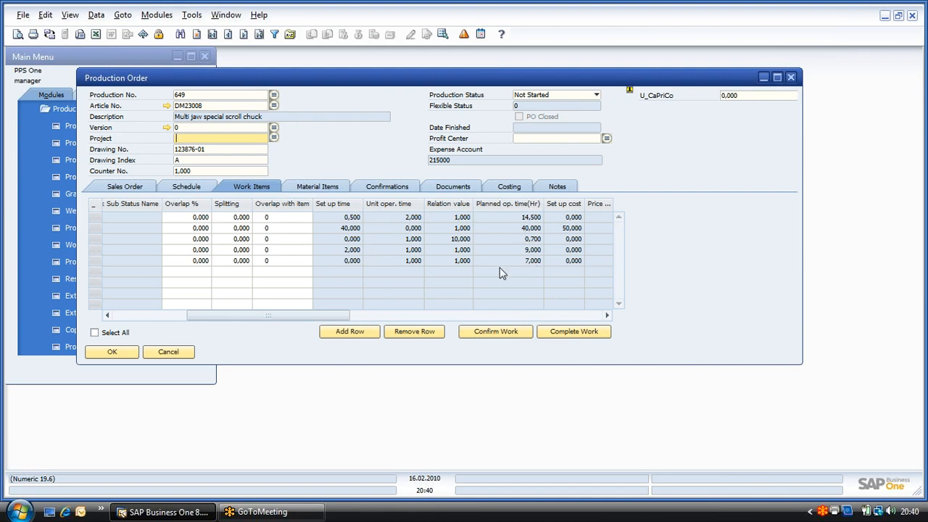
{"action": "left_click_drag", "start_coordinate": [325, 314], "coordinate": [411, 302]}
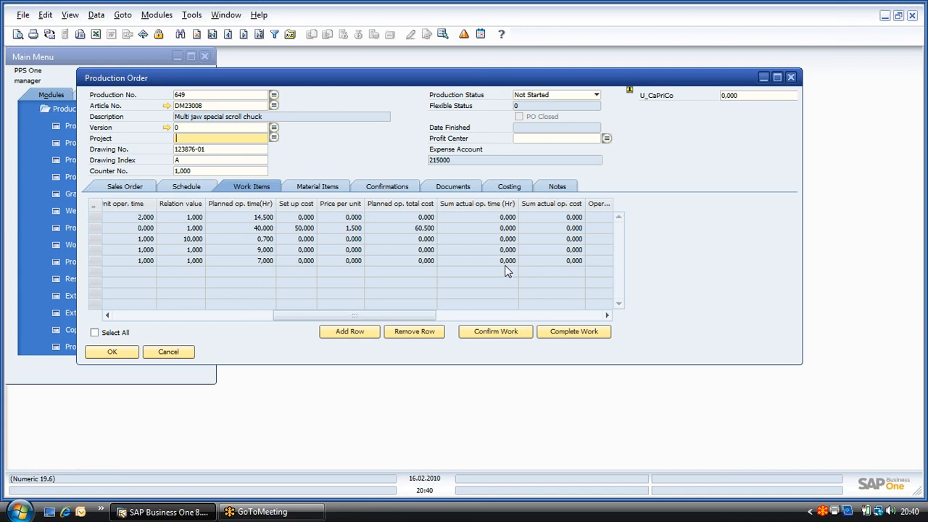
Step: Set the production status of order 649 to Papers Printed and update the order
{"action": "left_click", "coordinate": [597, 95]}
{"action": "left_click", "coordinate": [580, 116]}
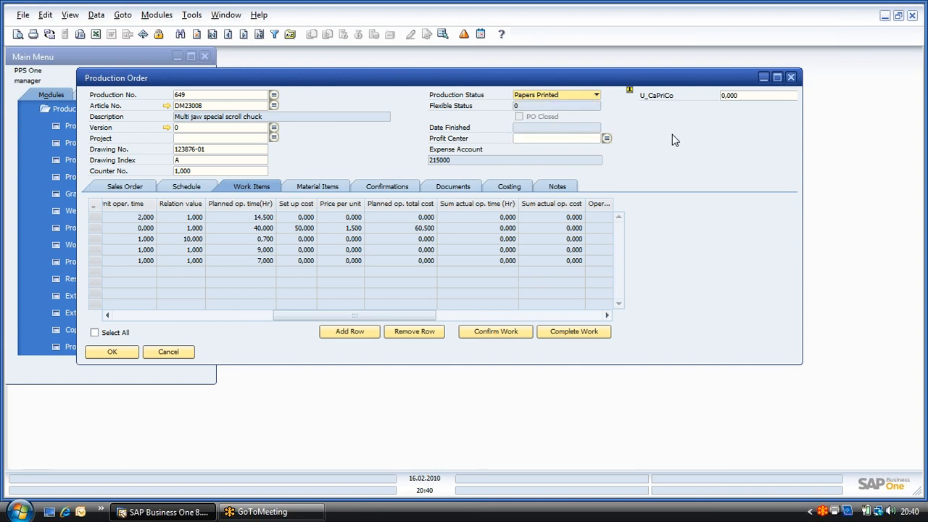
{"action": "left_click", "coordinate": [118, 352]}
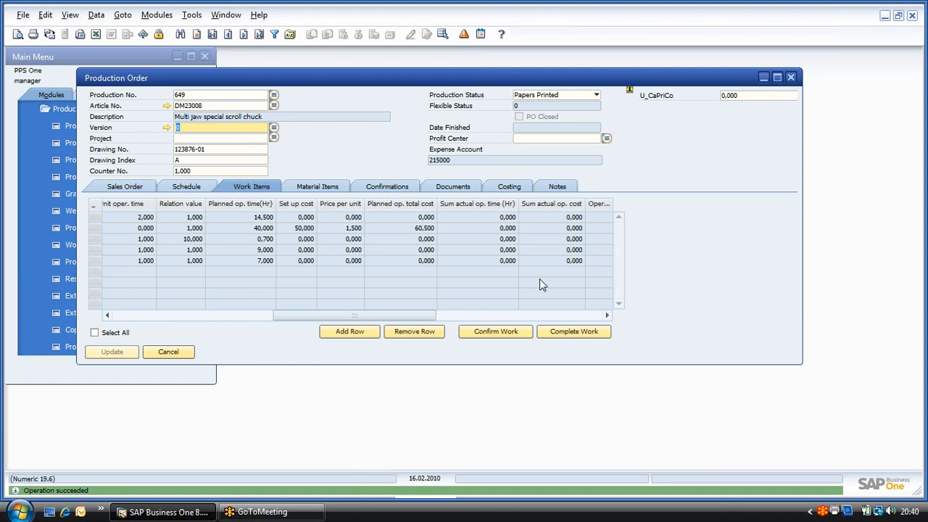
Step: Preview the default print report of production order 649, read its first two pages and close it
{"action": "right_click", "coordinate": [642, 156]}
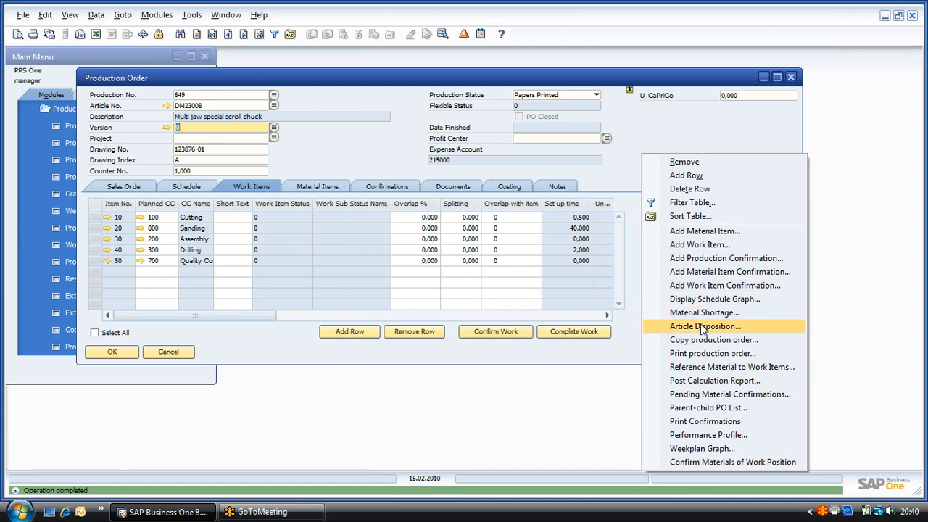
{"action": "left_click", "coordinate": [686, 356]}
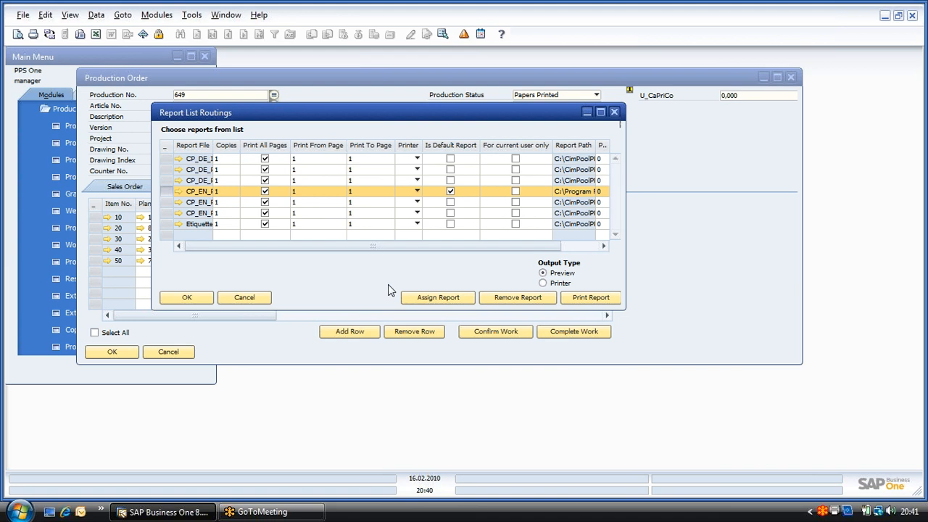
{"action": "left_click", "coordinate": [604, 297]}
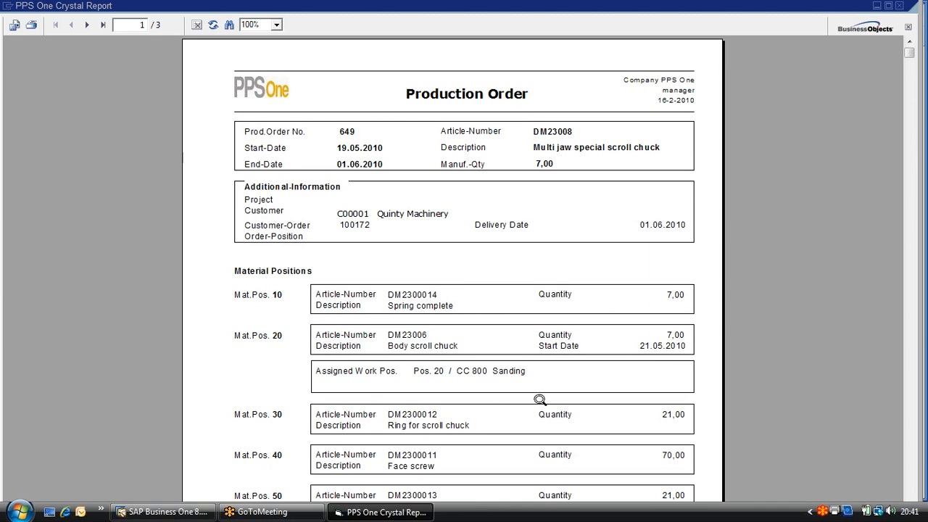
{"action": "left_click", "coordinate": [87, 25]}
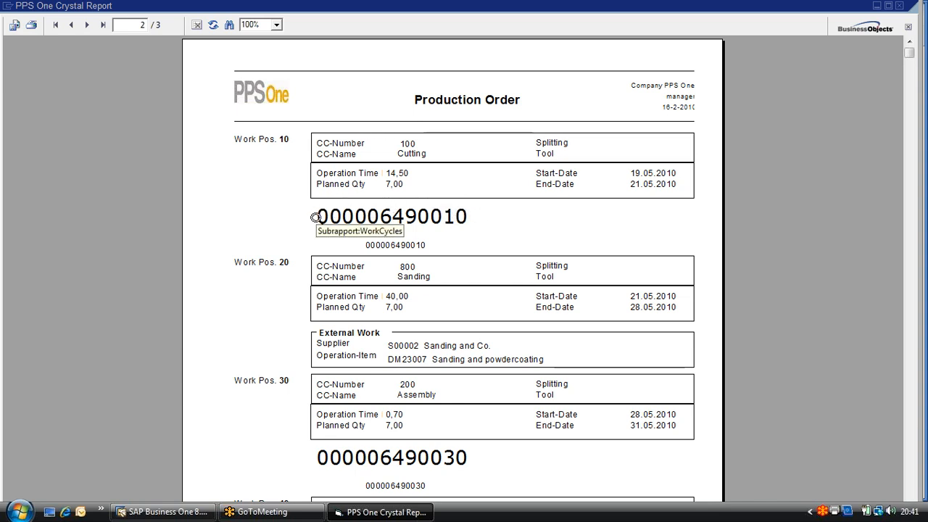
{"action": "left_click", "coordinate": [899, 7]}
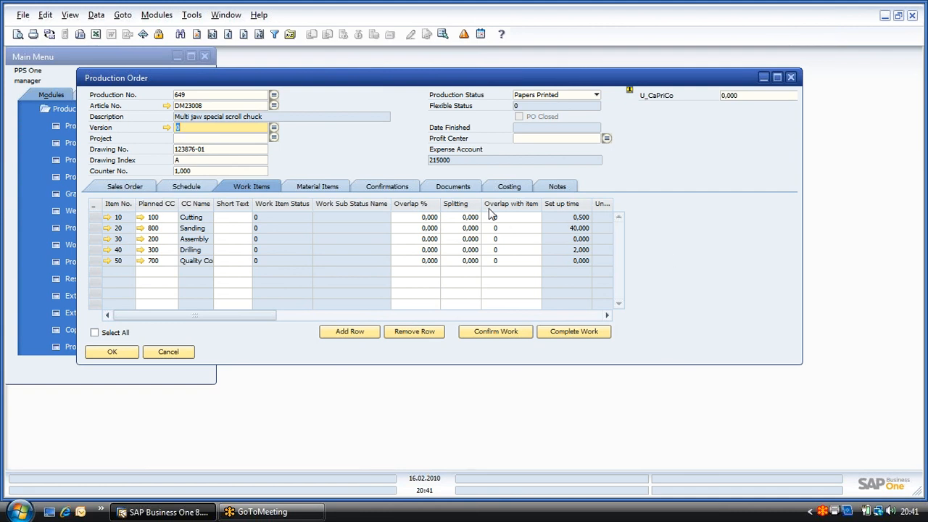
Step: Check the order's costing and try to confirm all its material items, reviewing the information given for each pending confirmation
{"action": "left_click", "coordinate": [510, 187]}
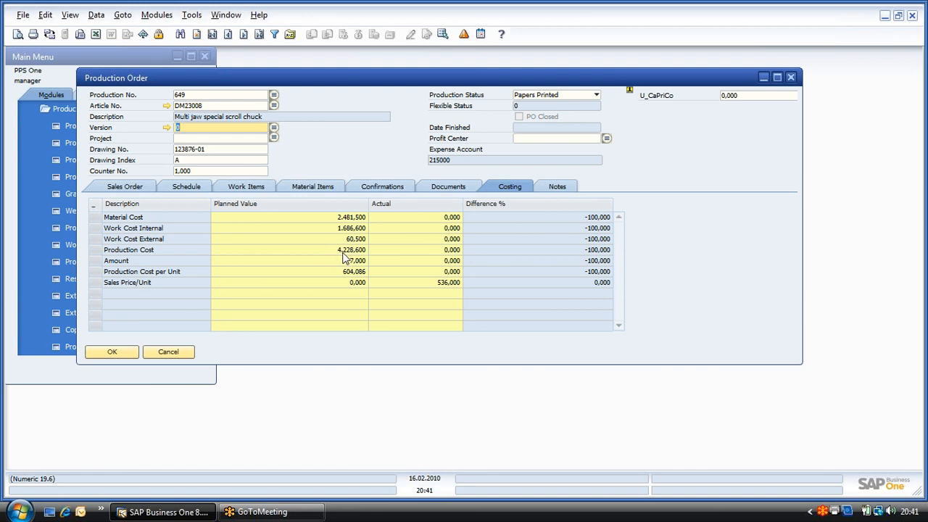
{"action": "left_click", "coordinate": [306, 188]}
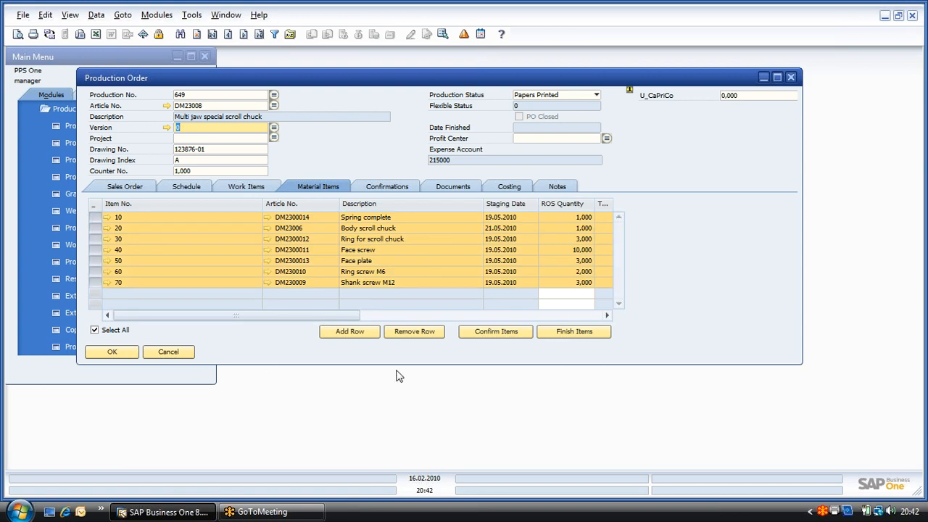
{"action": "left_click", "coordinate": [512, 335]}
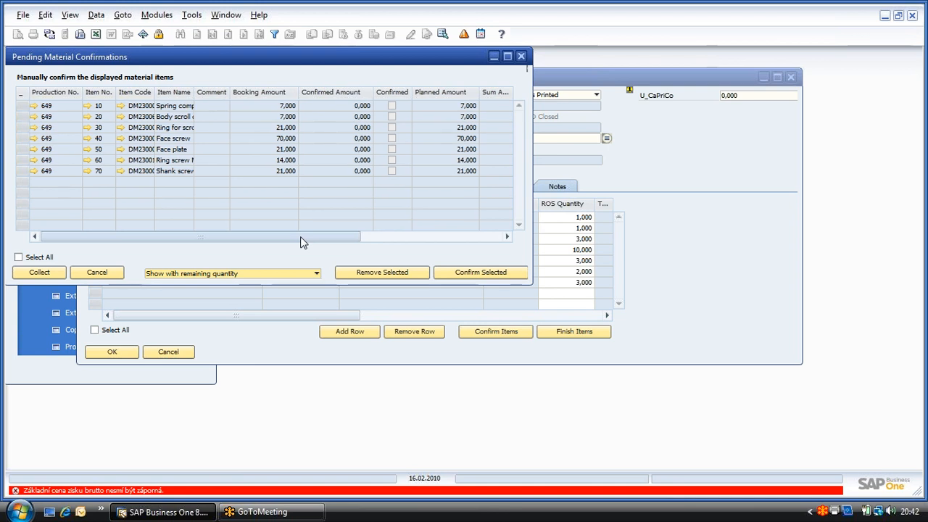
{"action": "left_click_drag", "start_coordinate": [305, 237], "coordinate": [446, 237]}
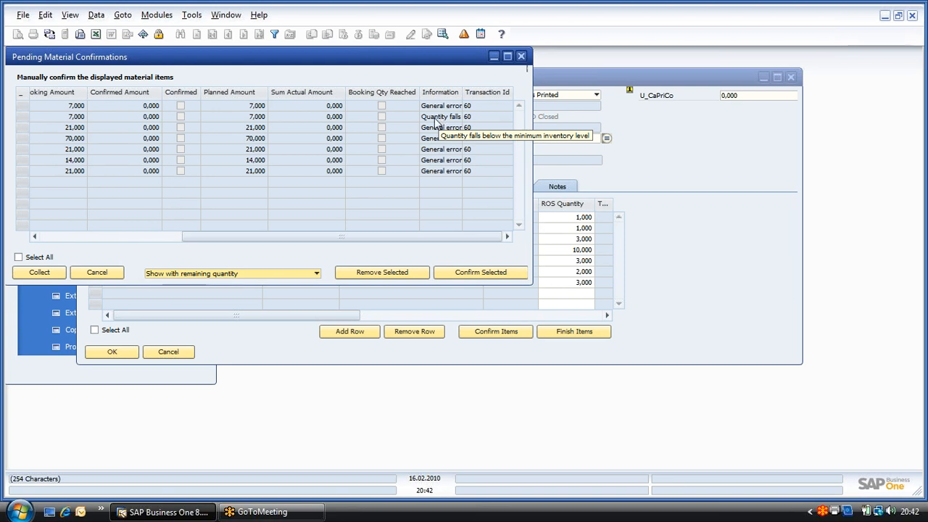
{"action": "left_click_drag", "start_coordinate": [196, 236], "coordinate": [57, 237]}
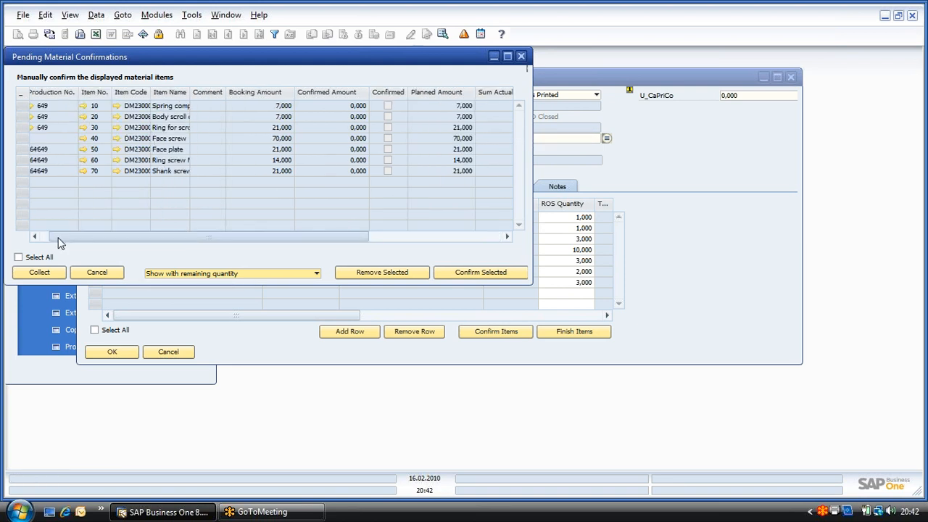
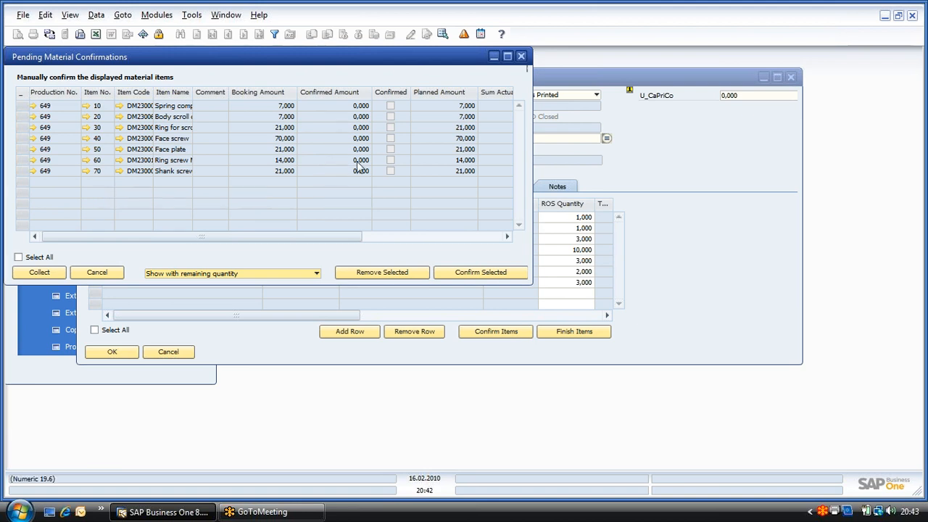
Step: Close the pending material confirmations, check the work items of production order 649 and close the order
{"action": "left_click", "coordinate": [522, 58]}
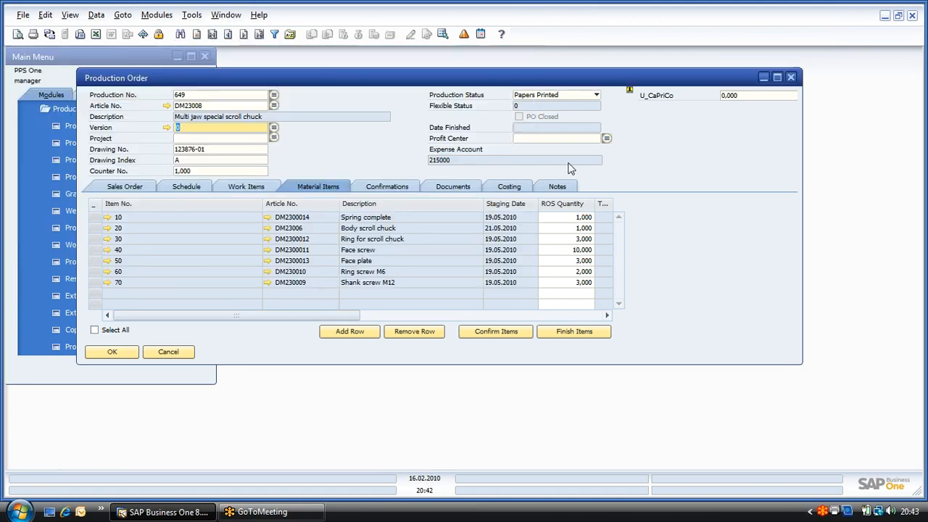
{"action": "left_click", "coordinate": [247, 190]}
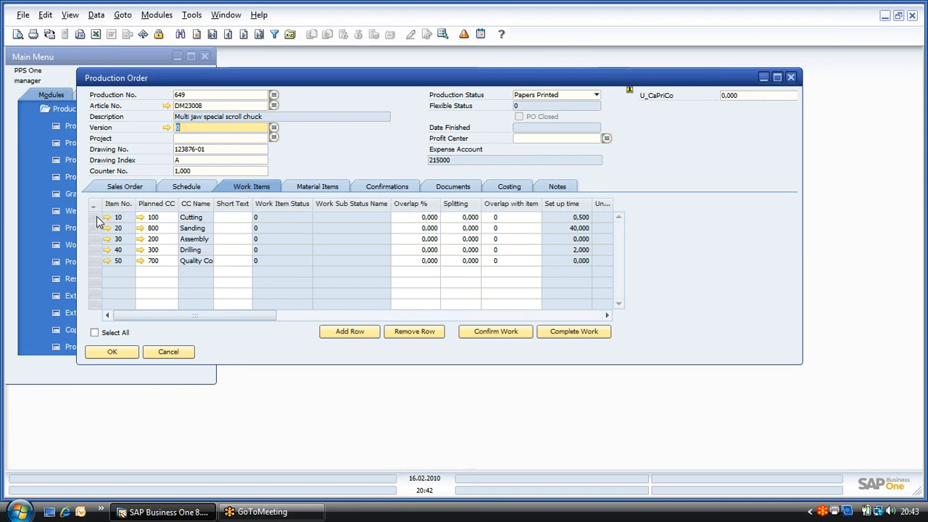
{"action": "left_click", "coordinate": [97, 334]}
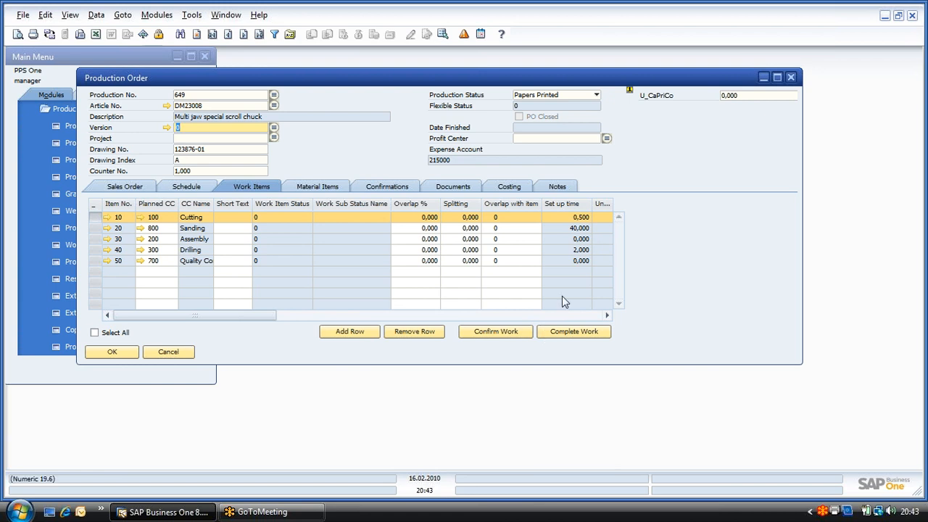
{"action": "left_click", "coordinate": [793, 79]}
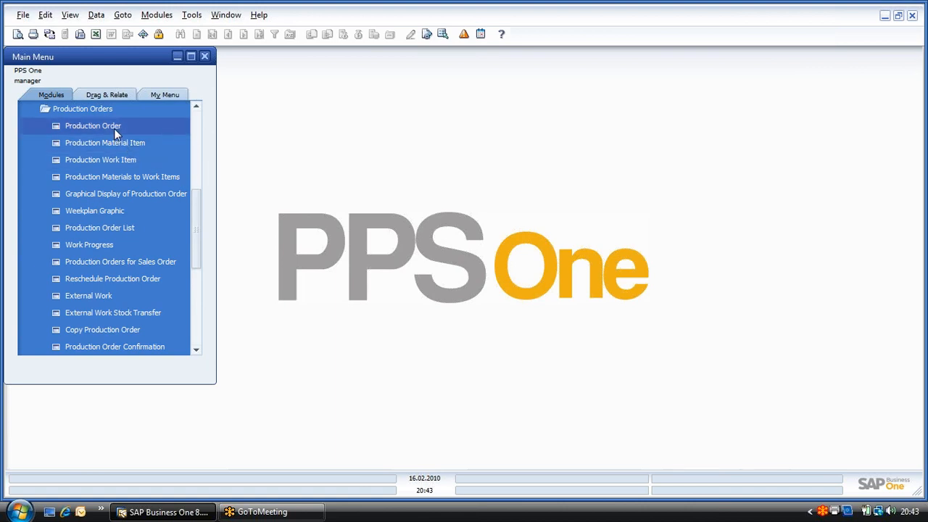
Step: Look over the Production Work Item Confirmation form, including its option for posting with materials/BOM items, and cancel it
{"action": "scroll", "coordinate": [123, 219], "scroll_direction": "down", "scroll_amount": 2}
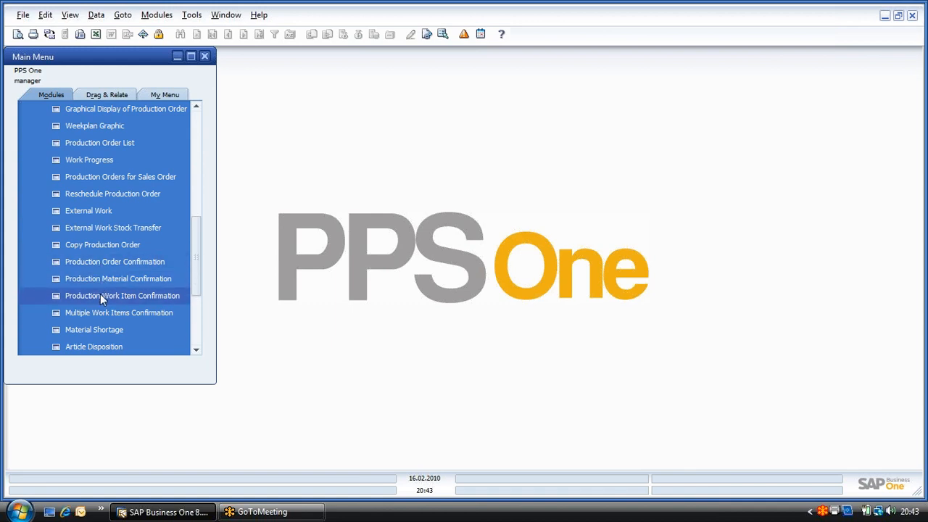
{"action": "left_click", "coordinate": [101, 296]}
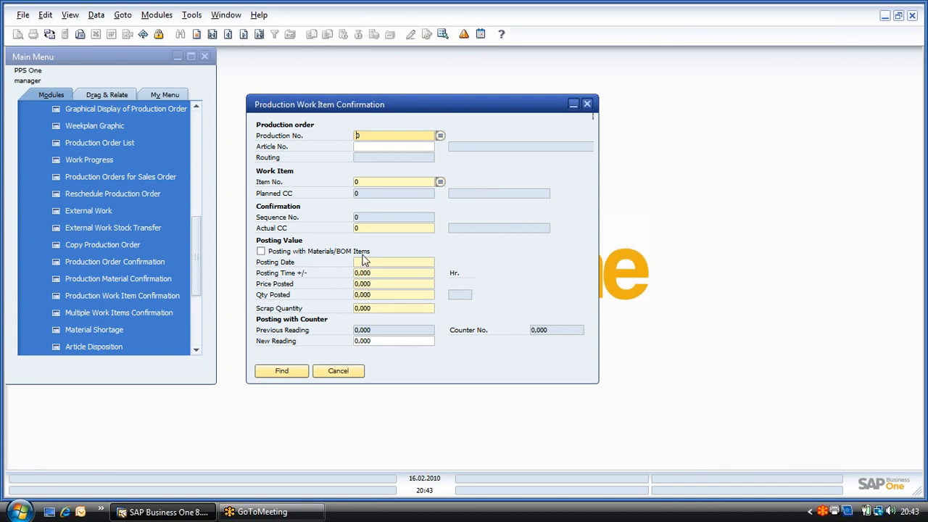
{"action": "left_click", "coordinate": [261, 252]}
{"action": "left_click", "coordinate": [338, 372]}
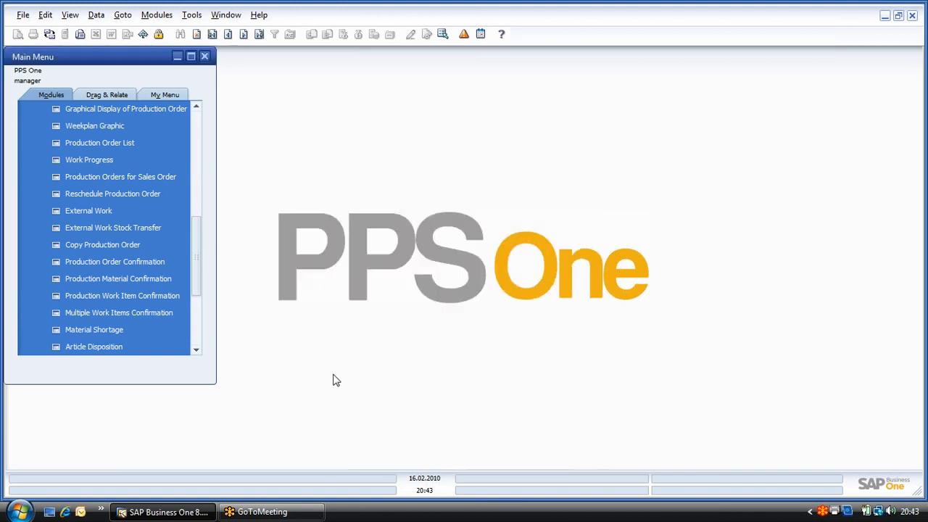
Step: Review all columns of the Multiple Work Item Confirmation form, through to posting time and cost center, and cancel it
{"action": "left_click", "coordinate": [123, 315]}
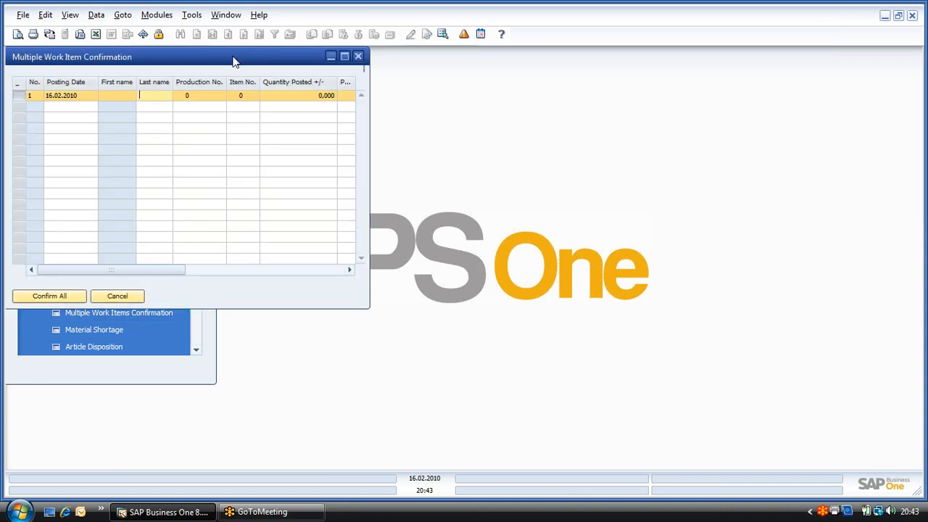
{"action": "left_click_drag", "start_coordinate": [233, 61], "coordinate": [525, 86]}
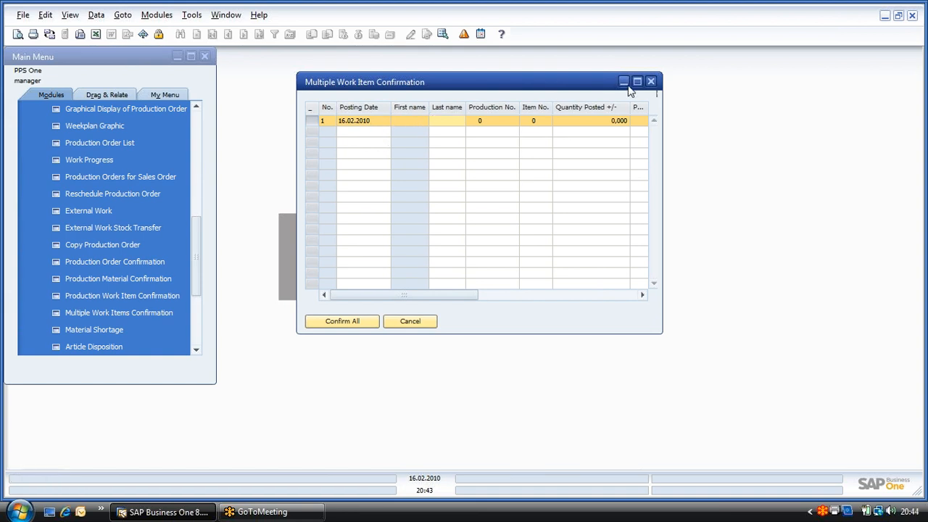
{"action": "left_click_drag", "start_coordinate": [392, 295], "coordinate": [487, 295]}
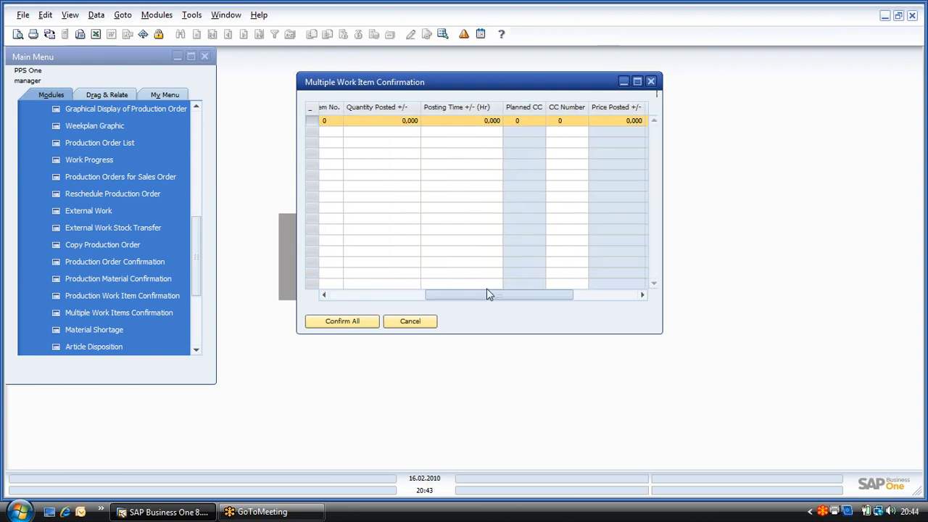
{"action": "left_click", "coordinate": [429, 324]}
Step: View the entry fields of the Work Confirmation Terminal and close it
{"action": "left_click_drag", "start_coordinate": [196, 262], "coordinate": [137, 188]}
{"action": "left_click", "coordinate": [93, 179]}
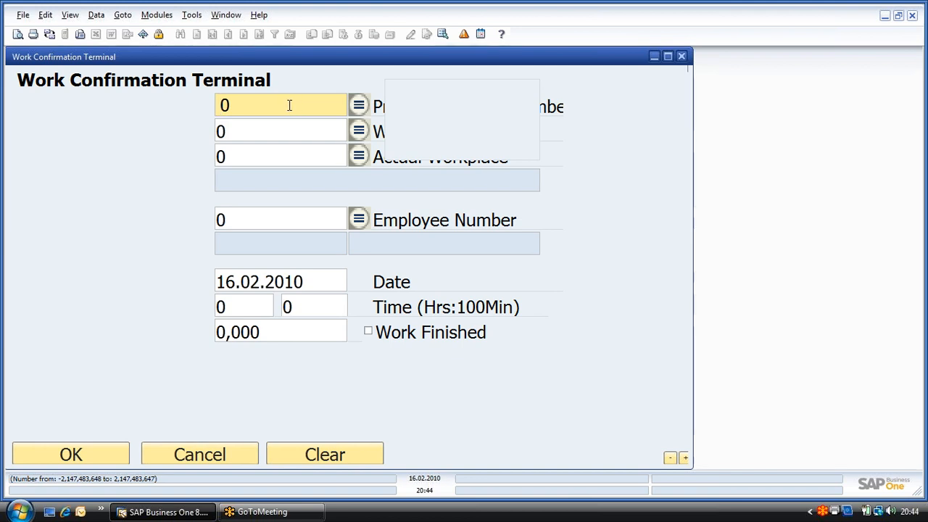
{"action": "left_click", "coordinate": [682, 57]}
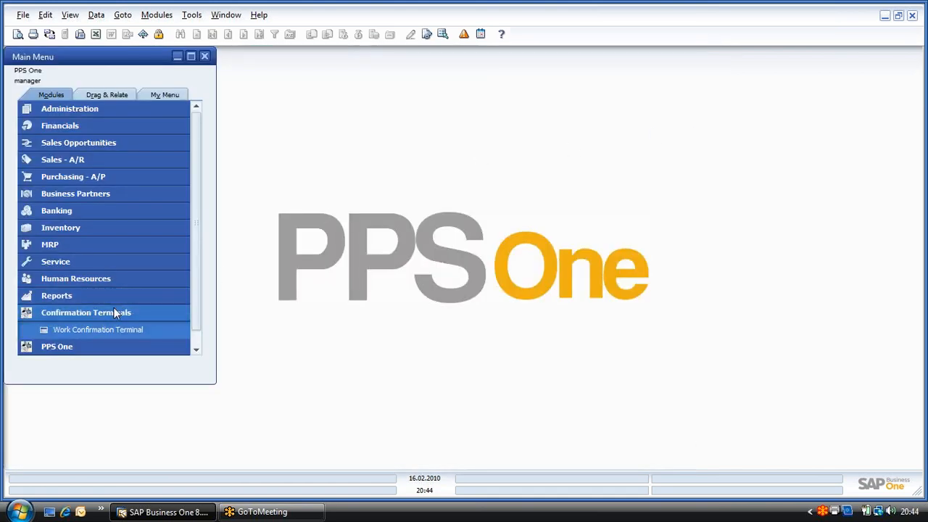
{"action": "left_click", "coordinate": [114, 309]}
Step: Find production order 601 and compare its planned and actual costing values
{"action": "left_click", "coordinate": [88, 329]}
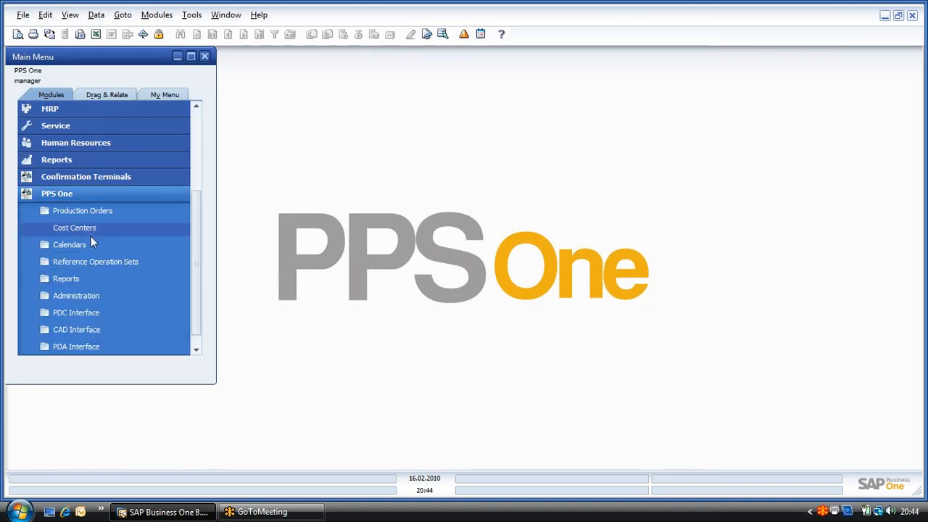
{"action": "left_click", "coordinate": [88, 211]}
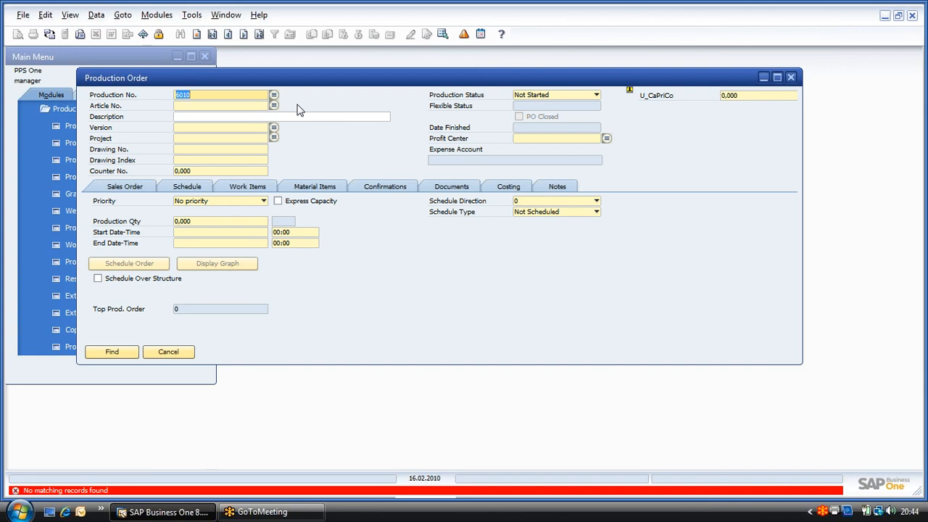
{"action": "type", "text": "601"}
{"action": "key", "text": "Return"}
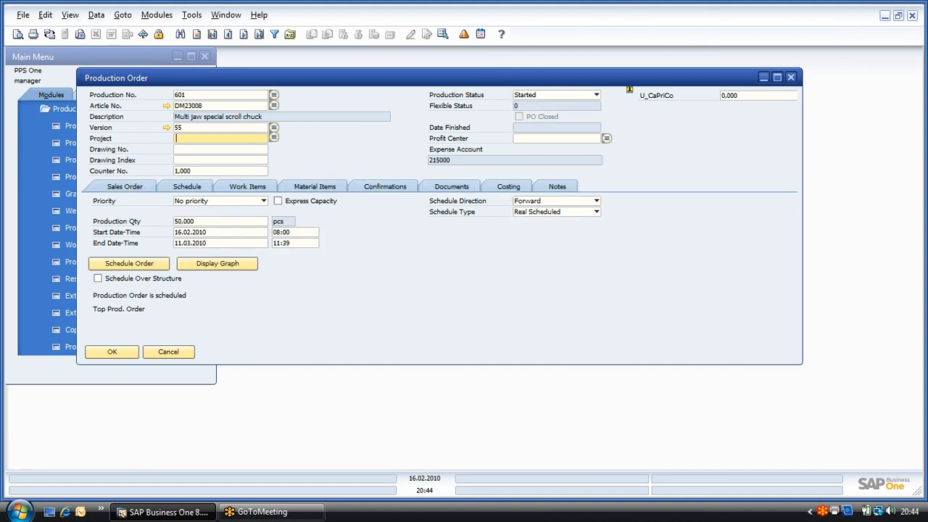
{"action": "left_click", "coordinate": [512, 190]}
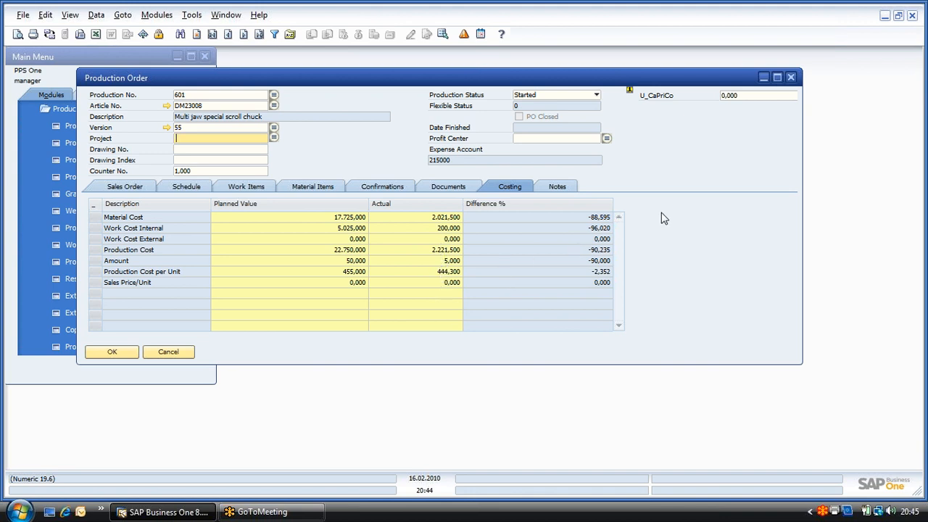
Step: Preview the default post-calculation report of production order 601, read both pages, and close the report and the order
{"action": "right_click", "coordinate": [688, 177]}
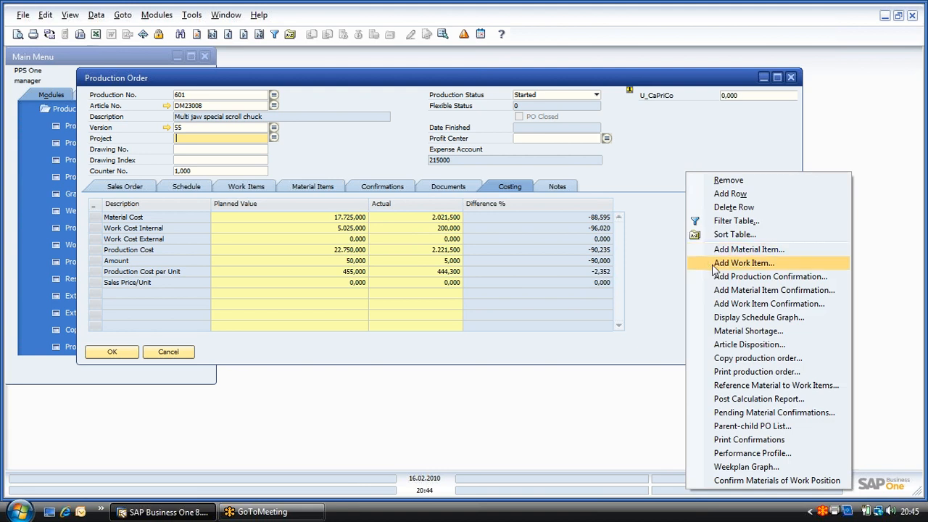
{"action": "left_click", "coordinate": [720, 402]}
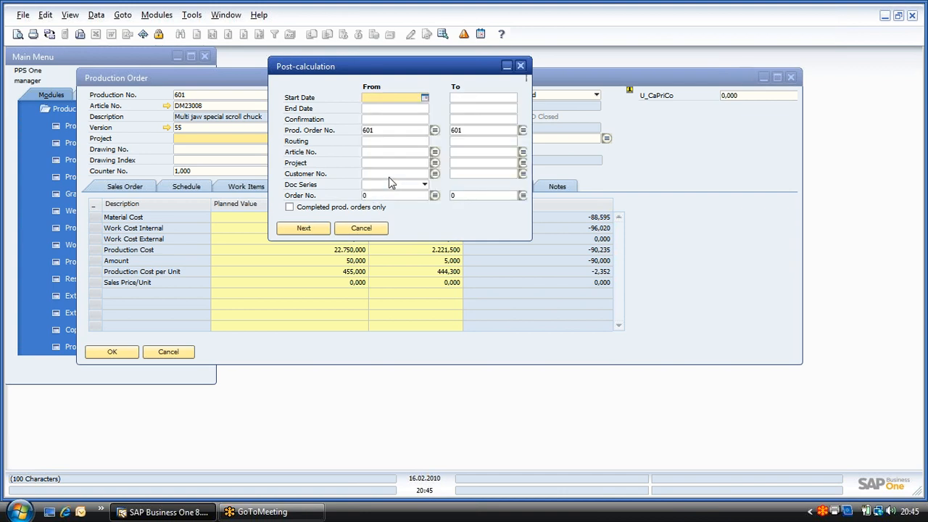
{"action": "left_click", "coordinate": [309, 229]}
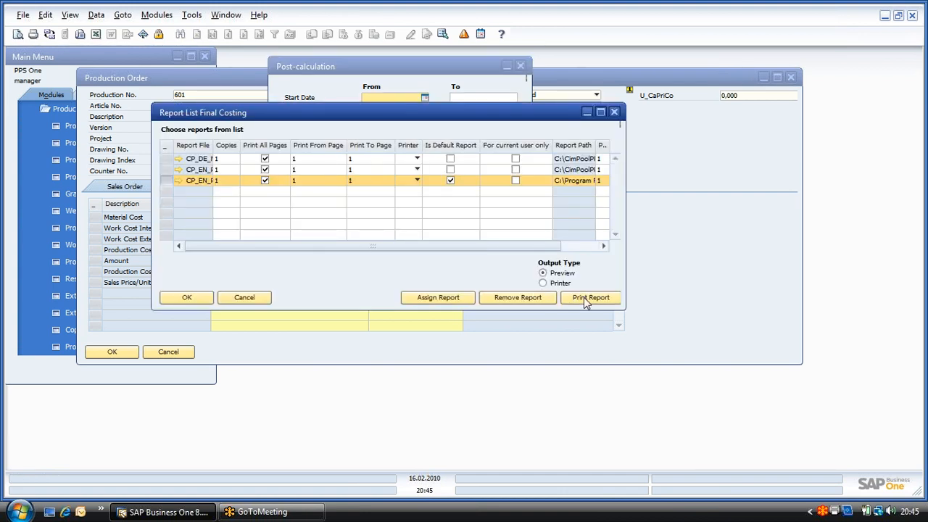
{"action": "left_click", "coordinate": [586, 301]}
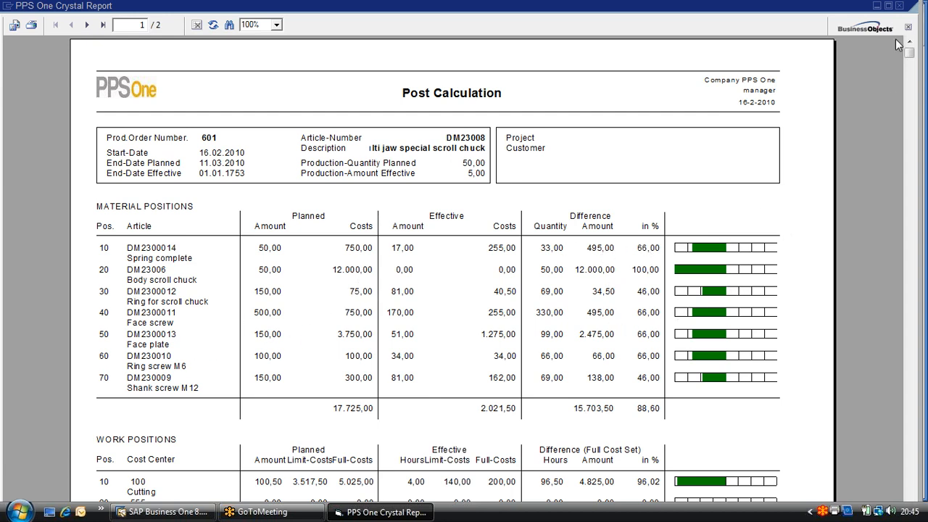
{"action": "left_click_drag", "start_coordinate": [907, 55], "coordinate": [907, 497]}
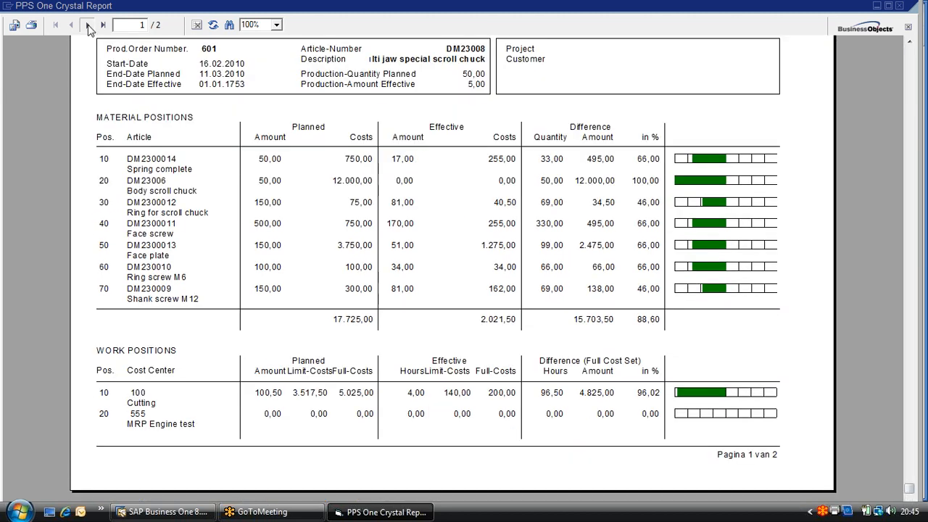
{"action": "left_click", "coordinate": [87, 26]}
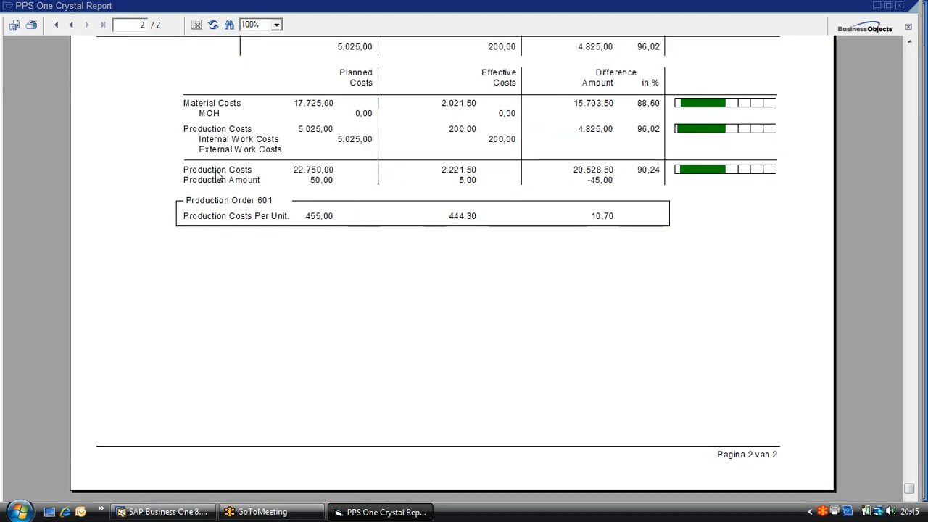
{"action": "left_click", "coordinate": [900, 7]}
{"action": "left_click", "coordinate": [362, 229]}
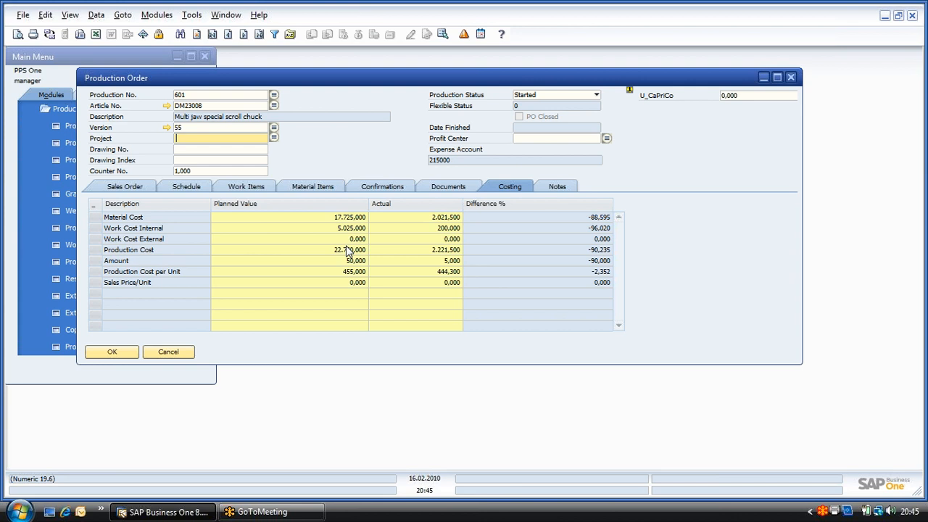
{"action": "left_click", "coordinate": [182, 352]}
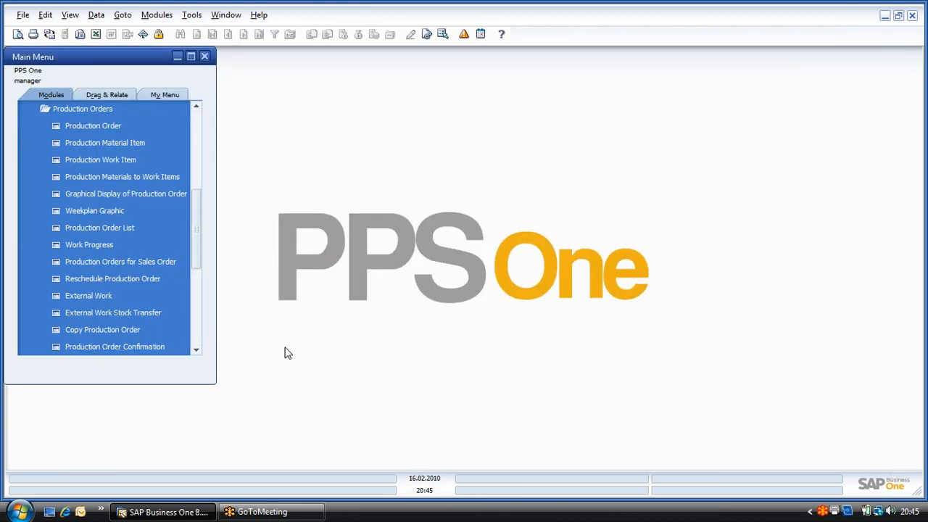
Step: Find the external work items dated from 16.02.2010 to 01.05.2010
{"action": "left_click", "coordinate": [84, 296]}
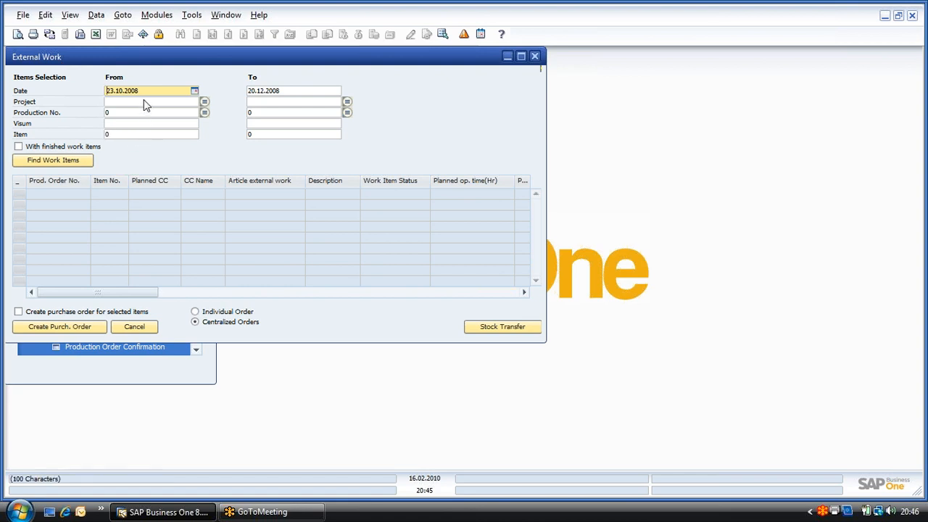
{"action": "left_click_drag", "start_coordinate": [141, 91], "coordinate": [88, 90]}
{"action": "type", "text": "16"}
{"action": "key", "text": "Tab"}
{"action": "type", "text": "0105"}
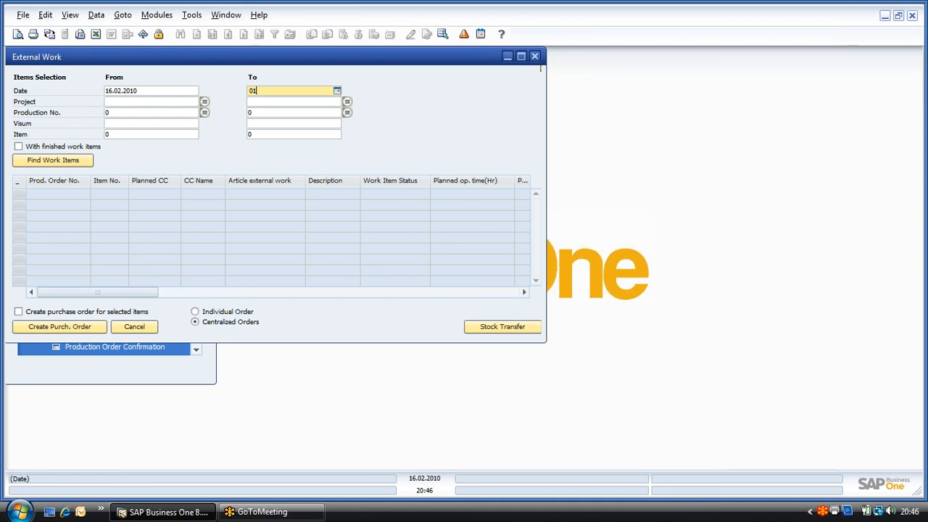
{"action": "key", "text": "Tab"}
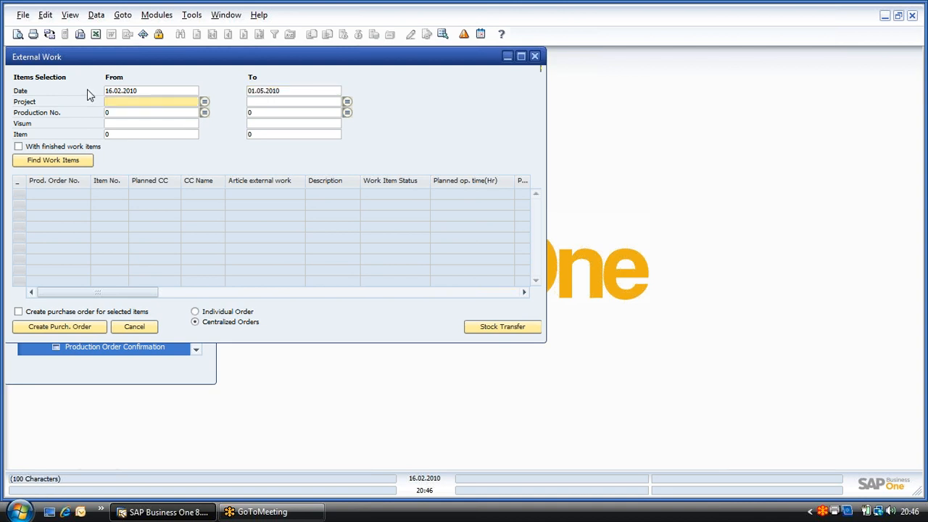
{"action": "left_click", "coordinate": [50, 161]}
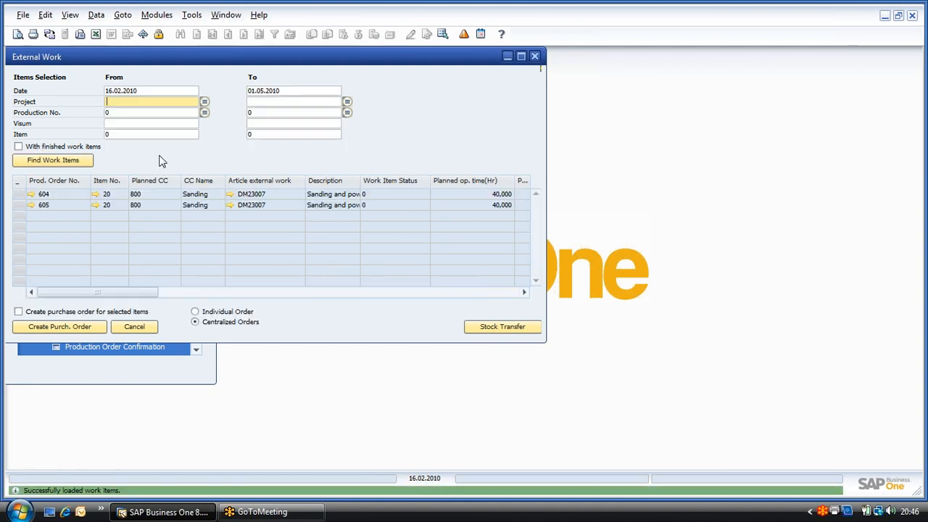
Step: Select the external sanding work item of production order 604, review its details and close the External Work window
{"action": "left_click", "coordinate": [19, 194]}
{"action": "mouse_move", "coordinate": [63, 293]}
{"action": "left_mouse_down"}
{"action": "mouse_move", "coordinate": [120, 300]}
{"action": "mouse_move", "coordinate": [64, 294]}
{"action": "left_mouse_up"}
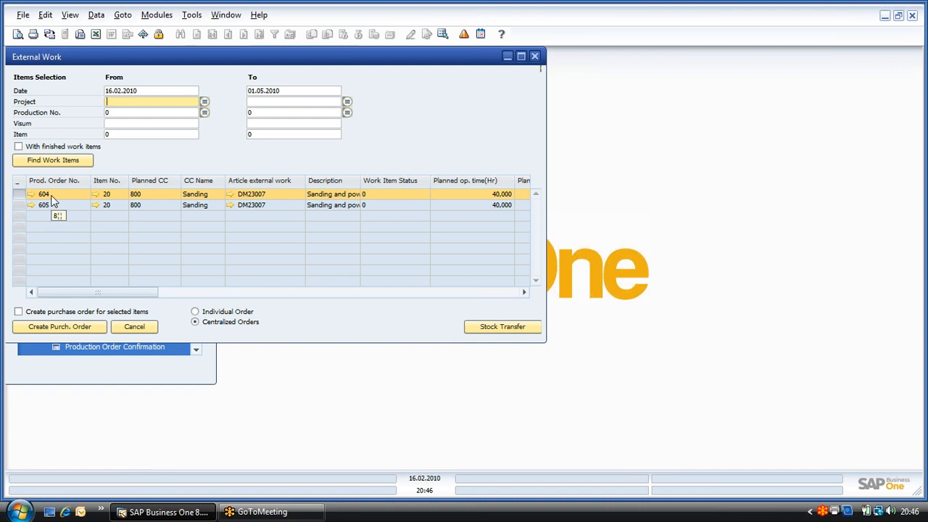
{"action": "left_click", "coordinate": [536, 56]}
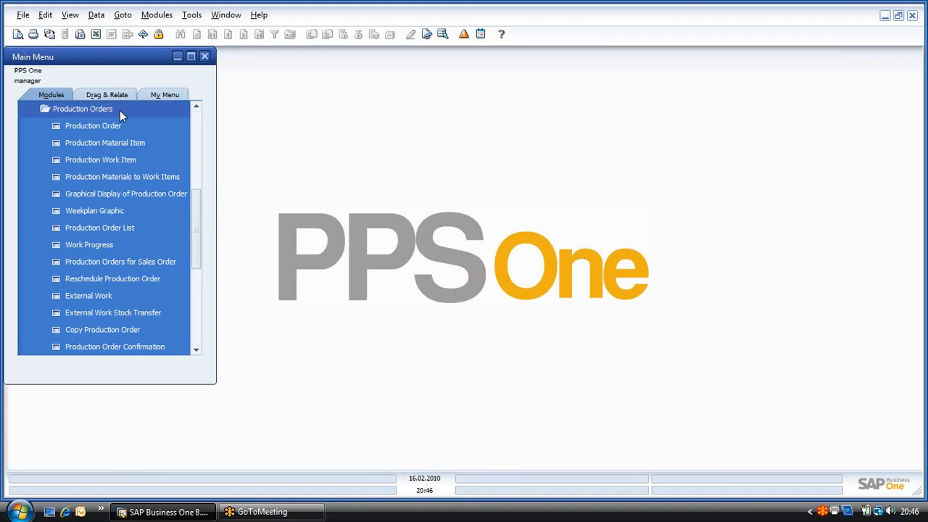
Step: Look at the functions offered under CAD Interface and Reference Set Transfer
{"action": "left_click", "coordinate": [121, 111]}
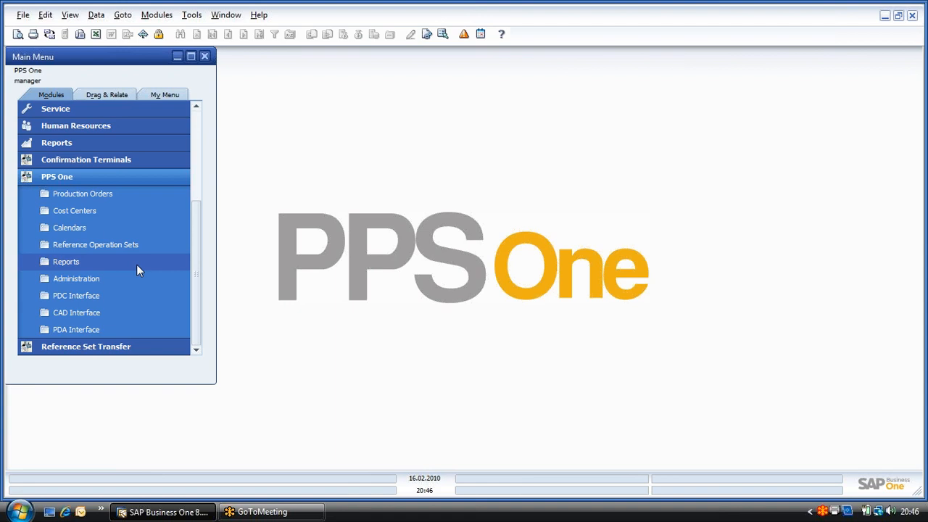
{"action": "left_click", "coordinate": [41, 313]}
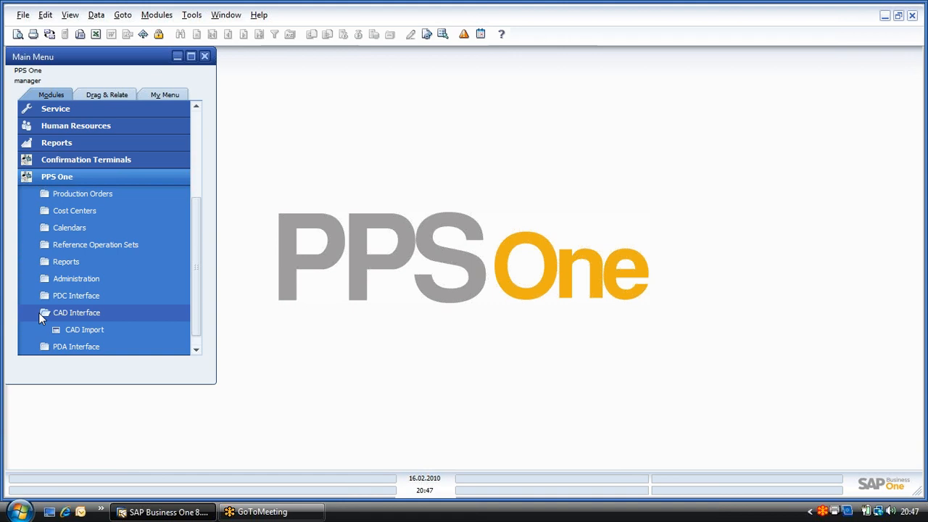
{"action": "left_click", "coordinate": [41, 311]}
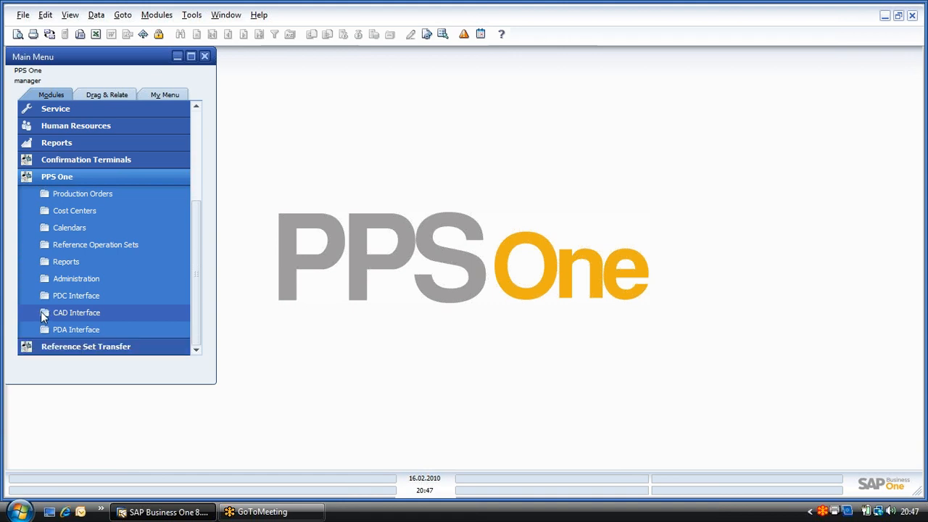
{"action": "left_click", "coordinate": [58, 347]}
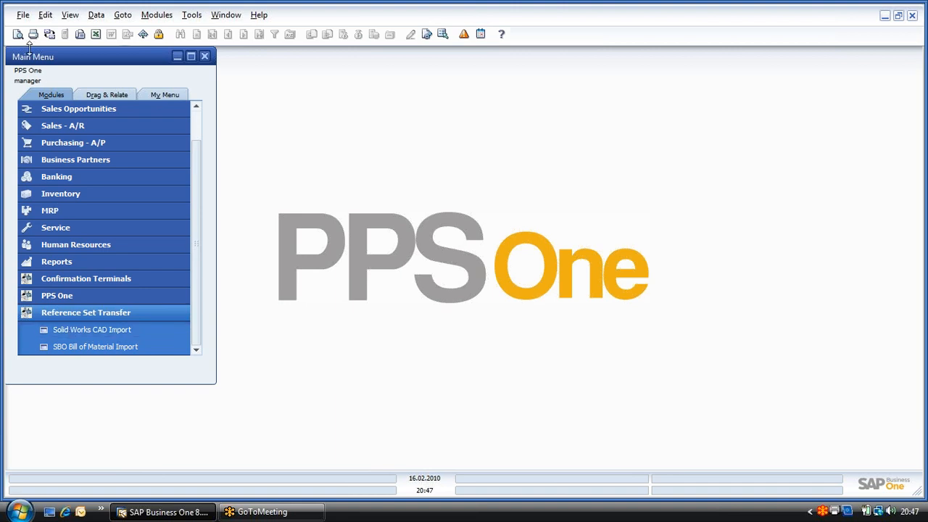
{"action": "left_click", "coordinate": [100, 313]}
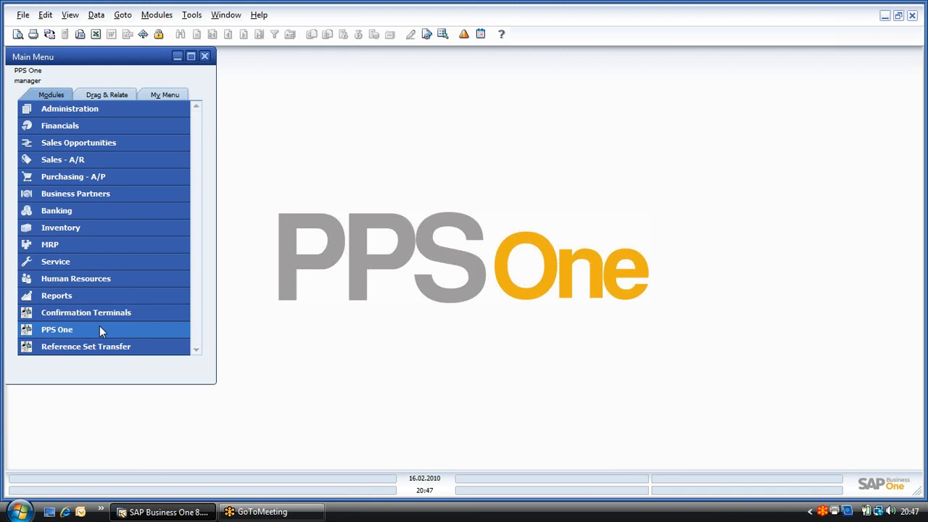
Step: Look at the administration and timer functions offered under the PPS One PDA Interface
{"action": "left_click", "coordinate": [99, 329]}
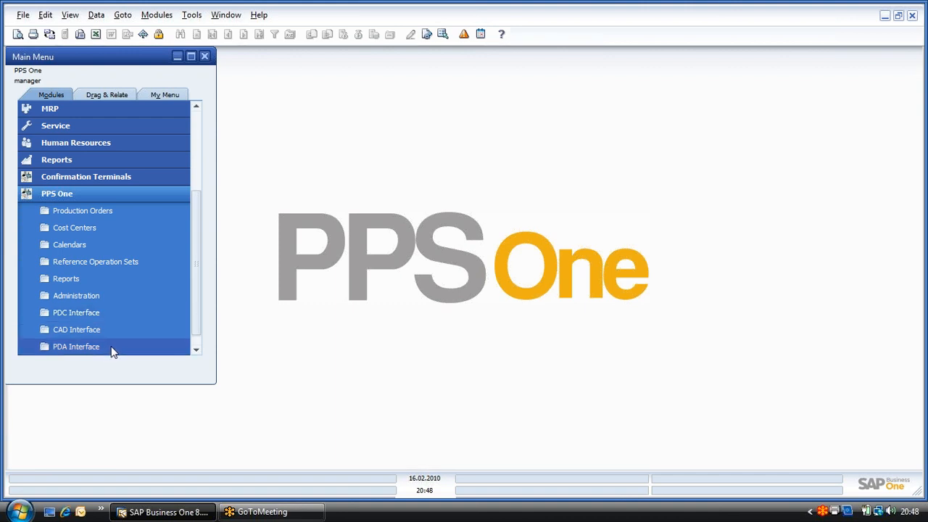
{"action": "scroll", "coordinate": [111, 346], "scroll_direction": "down", "scroll_amount": 1}
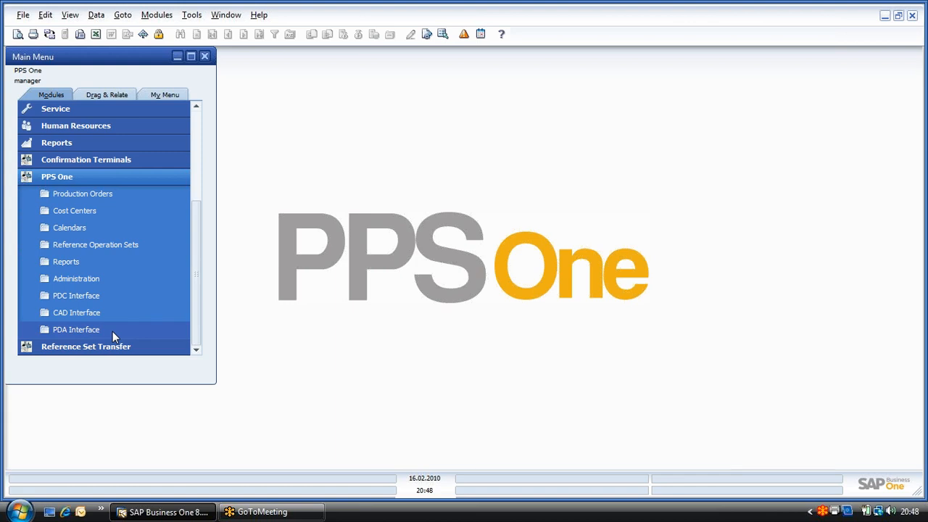
{"action": "left_click", "coordinate": [125, 328]}
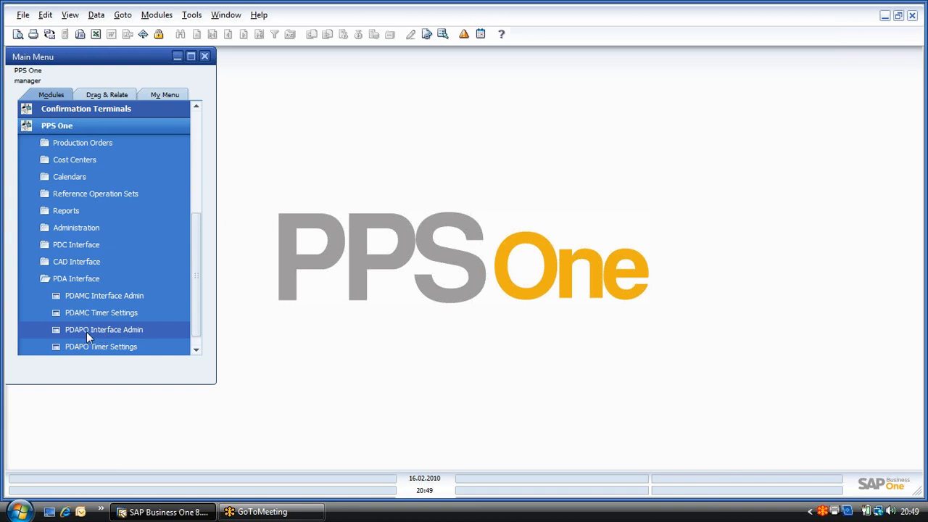
{"action": "left_click", "coordinate": [82, 280]}
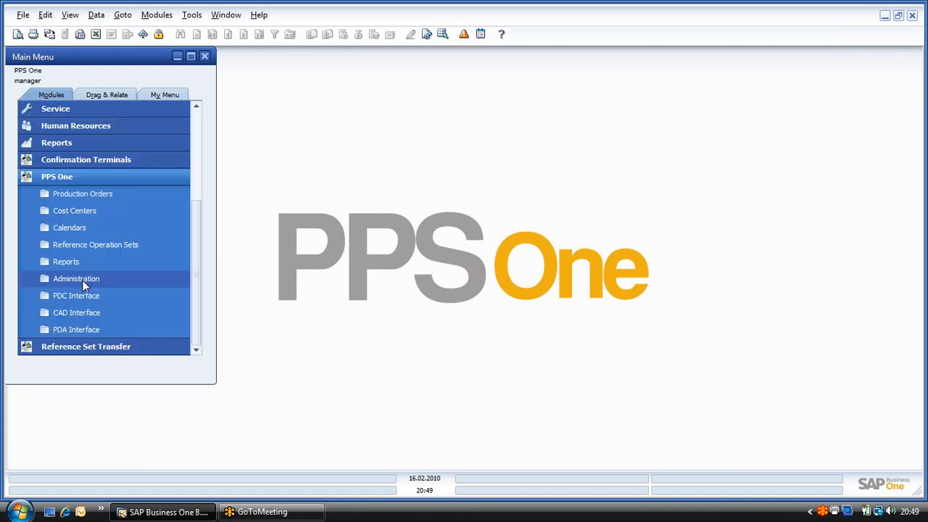